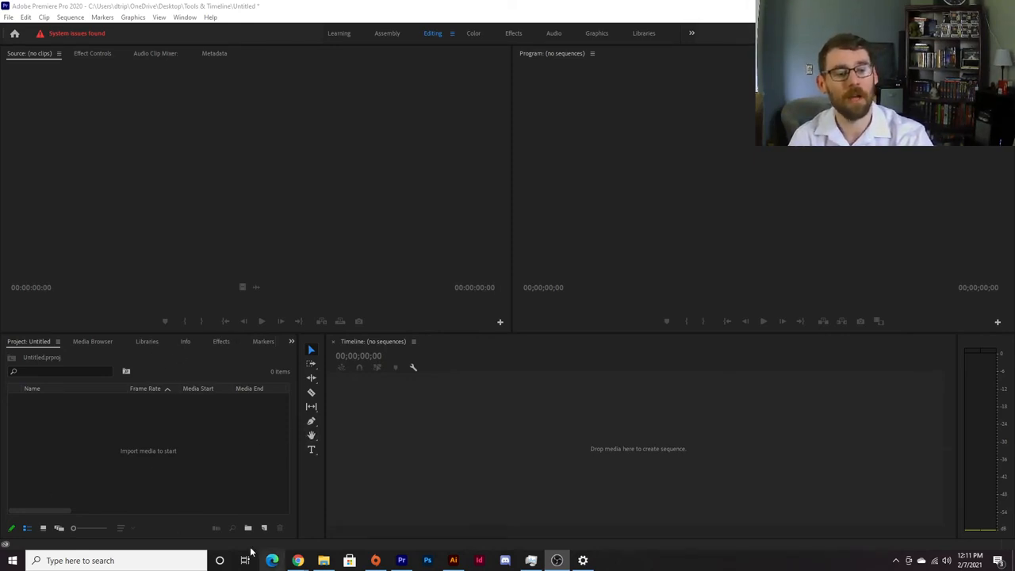
Step: Switch to the Chrome window with the Subtitles Practice assignment and download The Greatest Pizza Order Ever.mp4
{"action": "mouse_move", "coordinate": [298, 560]}
{"action": "left_click", "coordinate": [358, 511]}
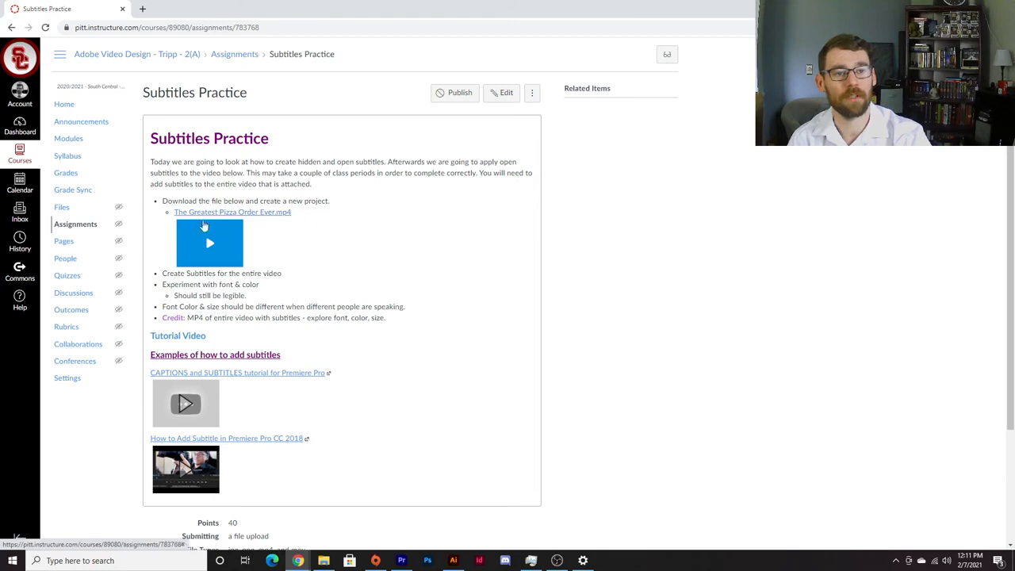
{"action": "left_click", "coordinate": [213, 217]}
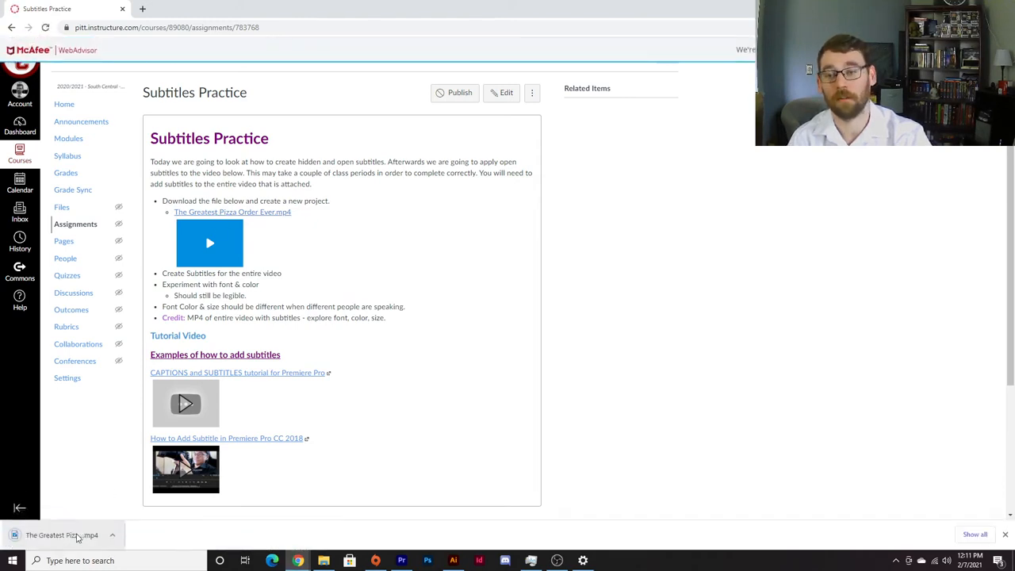
Step: Switch to Premiere Pro and import The Greatest Pizza Order Ever (1) from the Downloads folder into the project
{"action": "left_click", "coordinate": [401, 559]}
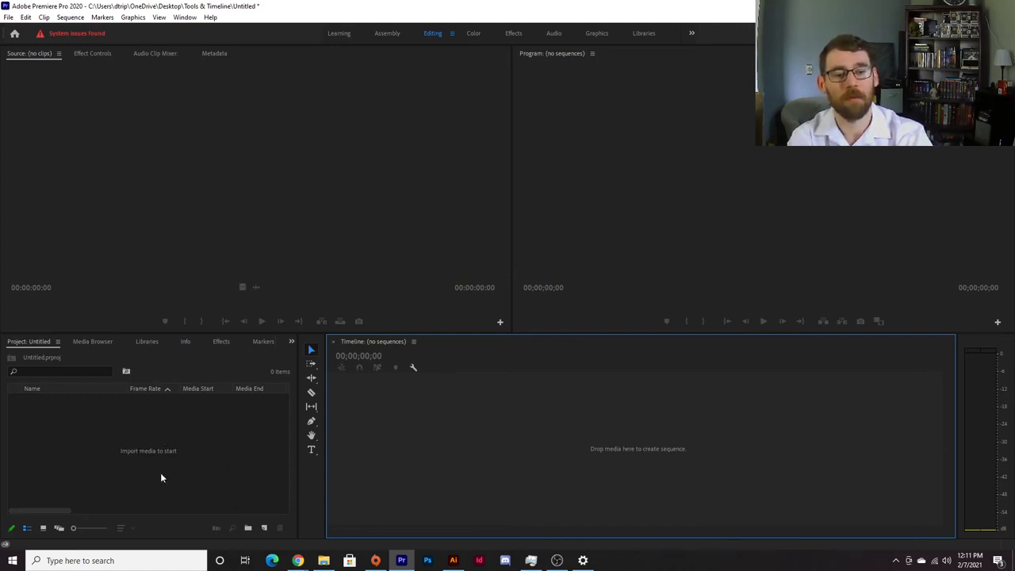
{"action": "double_click", "coordinate": [165, 423]}
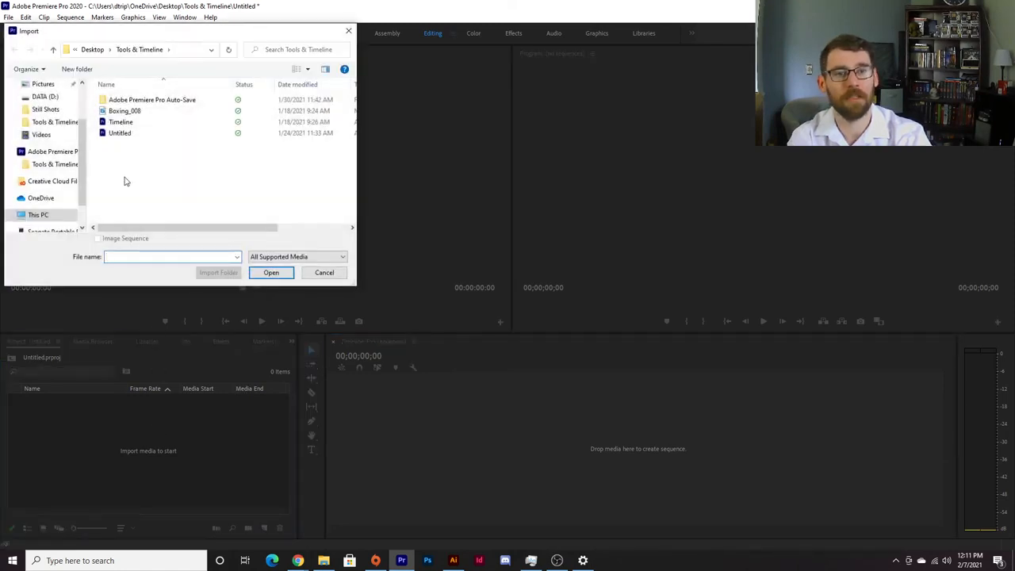
{"action": "scroll", "coordinate": [44, 119], "scroll_direction": "down", "scroll_amount": 2}
{"action": "scroll", "coordinate": [43, 118], "scroll_direction": "up", "scroll_amount": 2}
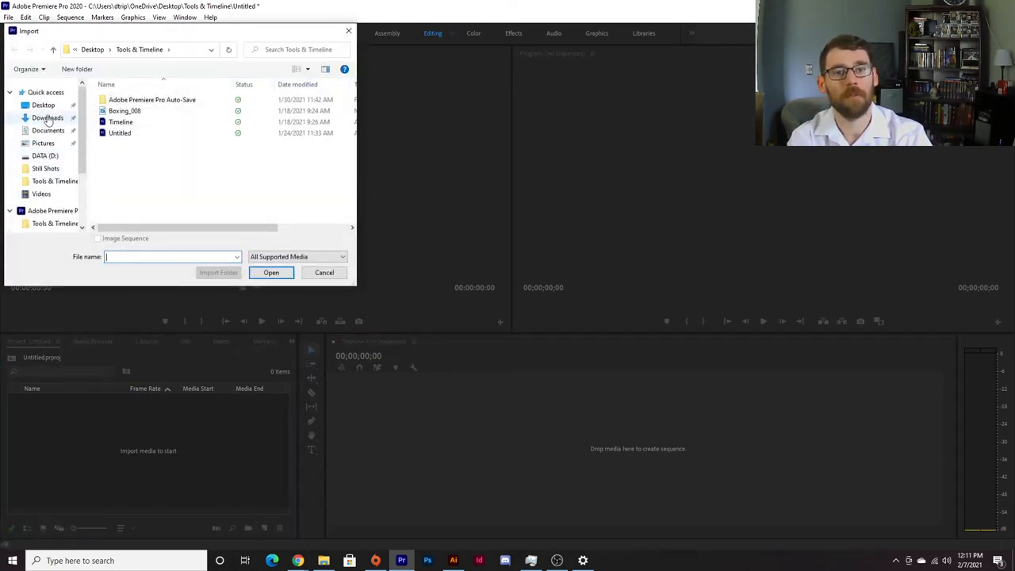
{"action": "left_click", "coordinate": [48, 117]}
{"action": "left_click", "coordinate": [153, 115]}
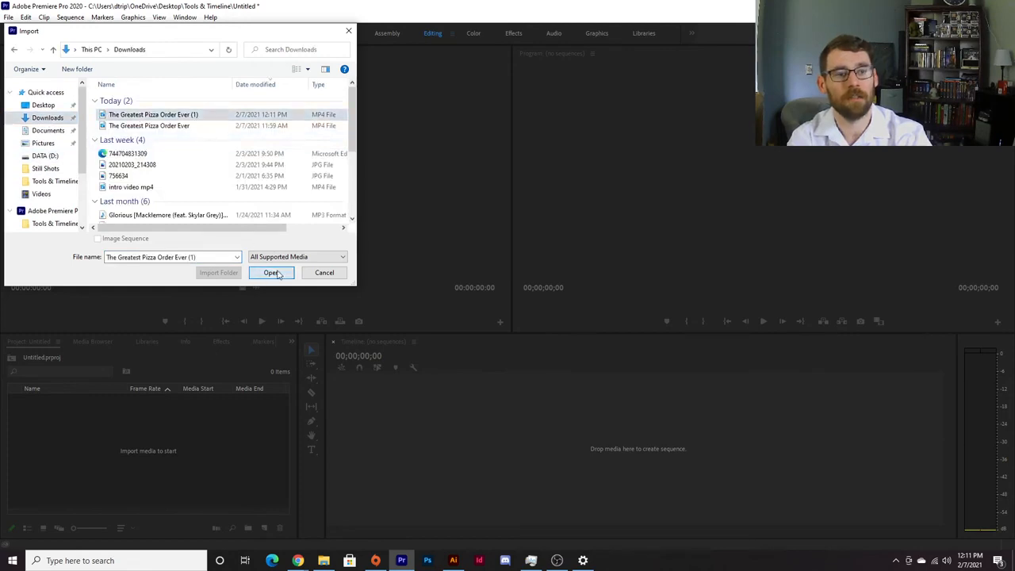
{"action": "left_click", "coordinate": [271, 272]}
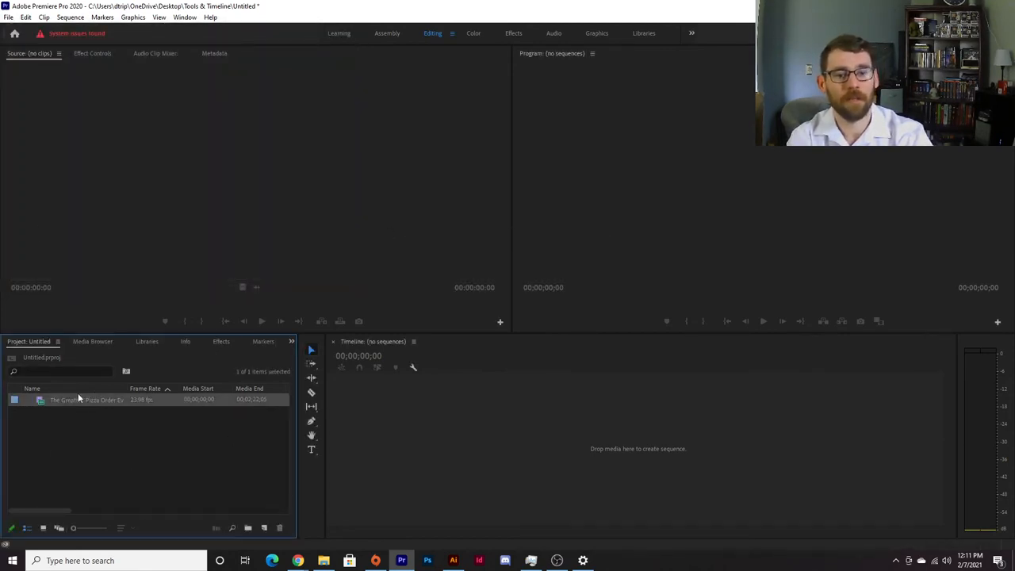
Step: Create a sequence from the imported pizza video and move the playhead to about 00;00;13;06
{"action": "left_click_drag", "start_coordinate": [75, 400], "coordinate": [385, 421]}
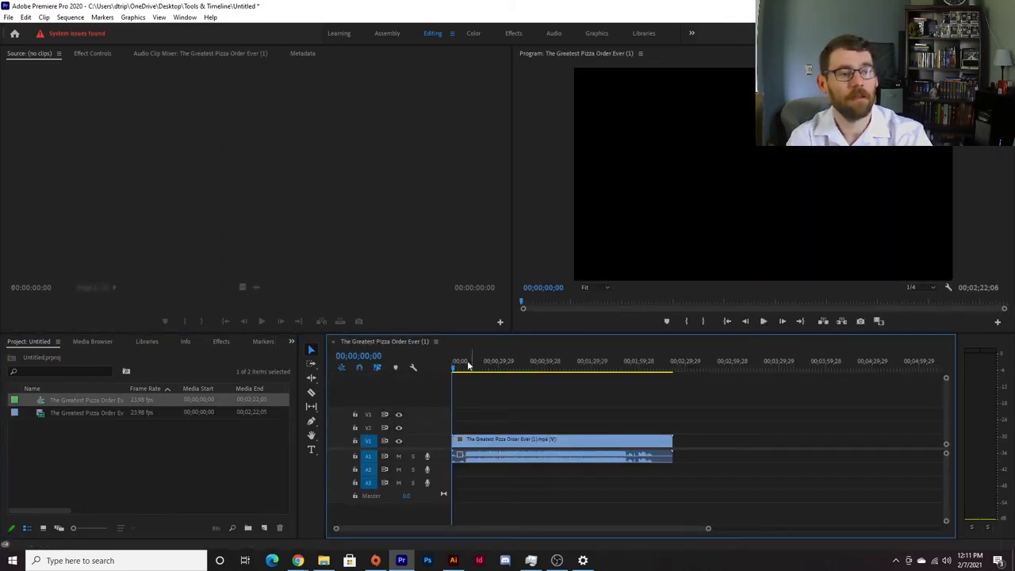
{"action": "mouse_move", "coordinate": [454, 369]}
{"action": "left_mouse_down"}
{"action": "mouse_move", "coordinate": [507, 369]}
{"action": "mouse_move", "coordinate": [451, 372]}
{"action": "left_mouse_up"}
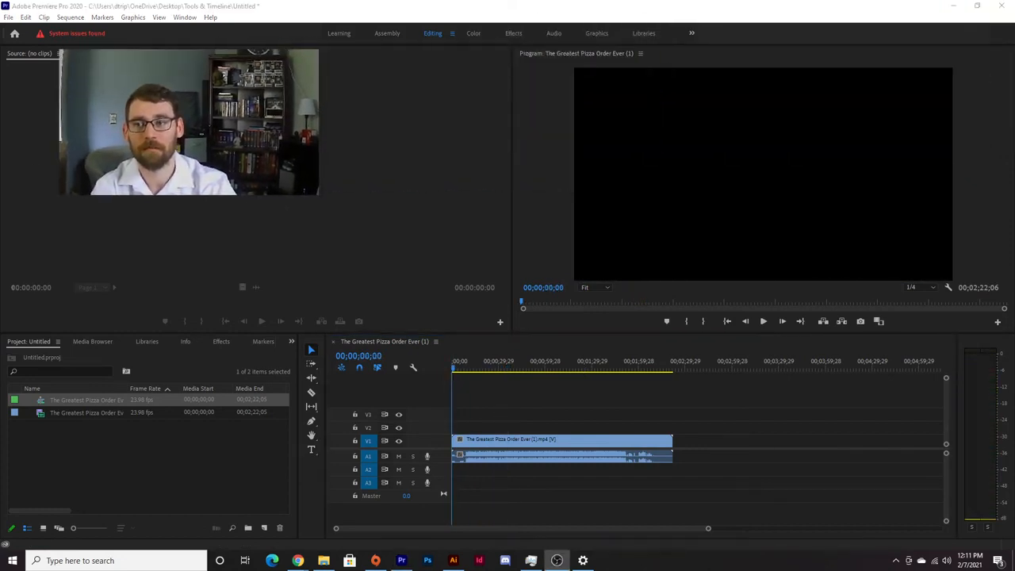
{"action": "left_click", "coordinate": [628, 202]}
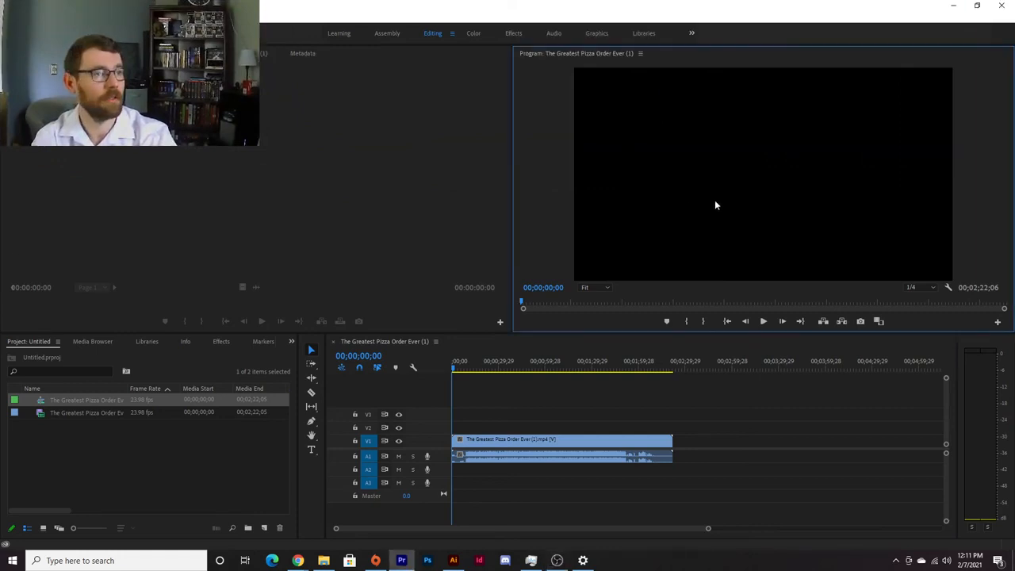
{"action": "left_click_drag", "start_coordinate": [455, 369], "coordinate": [474, 365]}
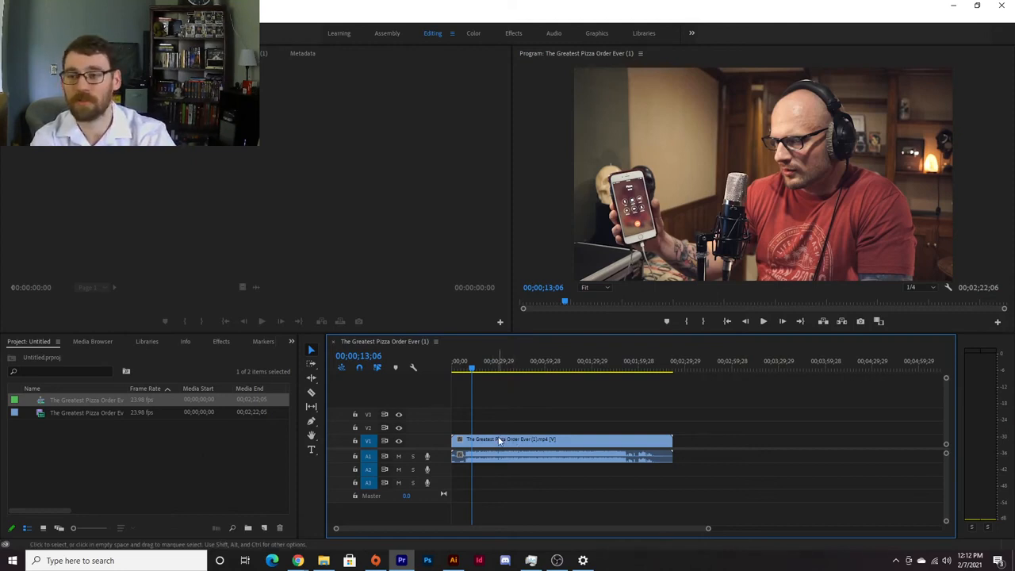
Step: Magnify the timeline, make the Audio 1 track taller for its waveform, and return the playhead to the sequence start
{"action": "left_click", "coordinate": [557, 560]}
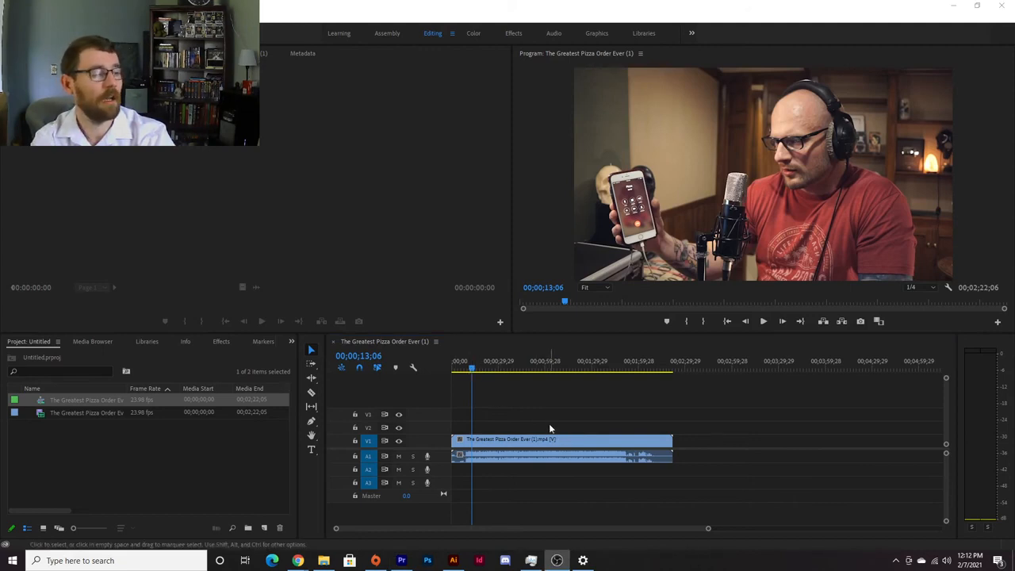
{"action": "left_click", "coordinate": [583, 458]}
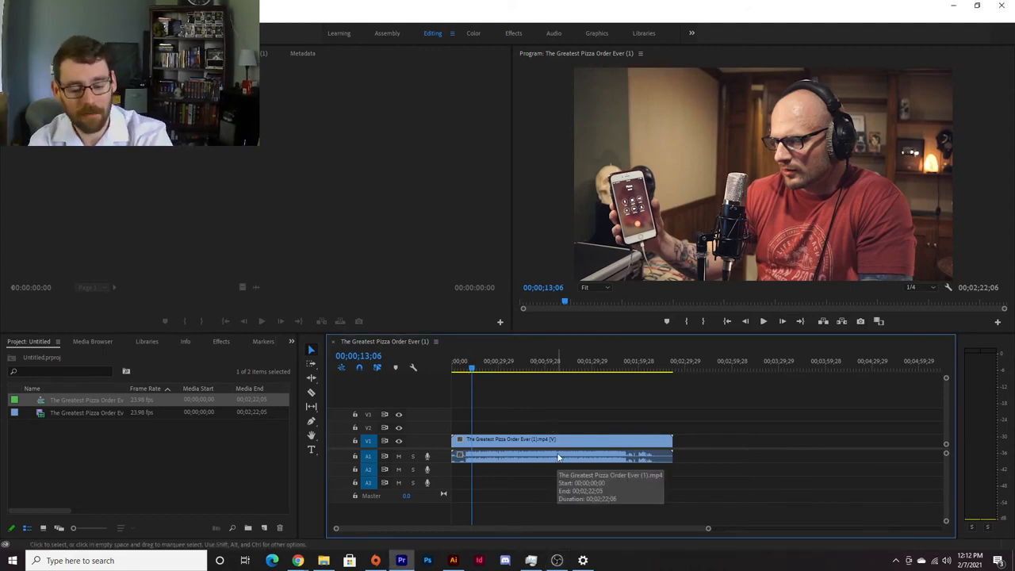
{"action": "key", "text": "equal"}
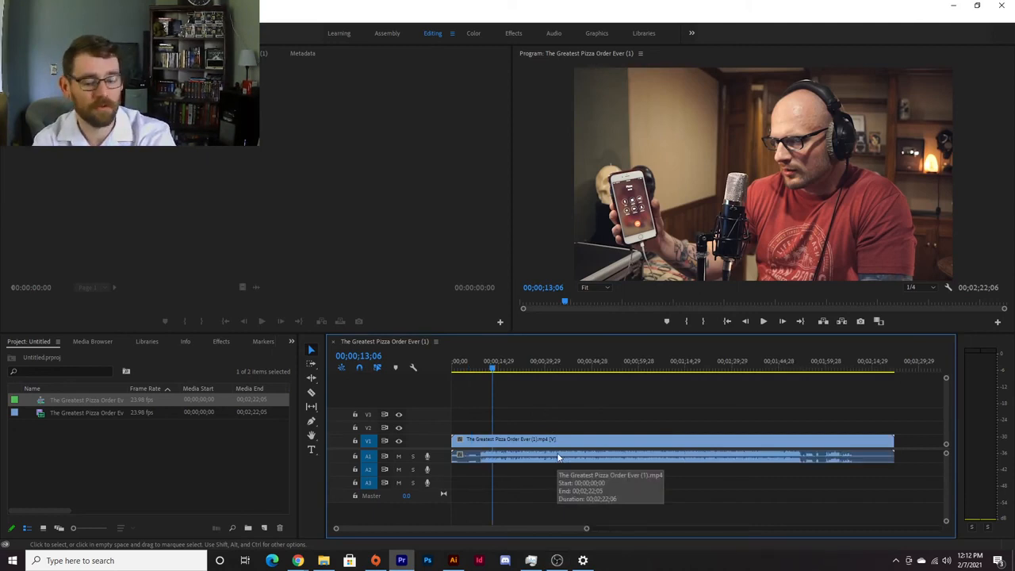
{"action": "key", "text": "equal"}
{"action": "key", "text": "equal"}
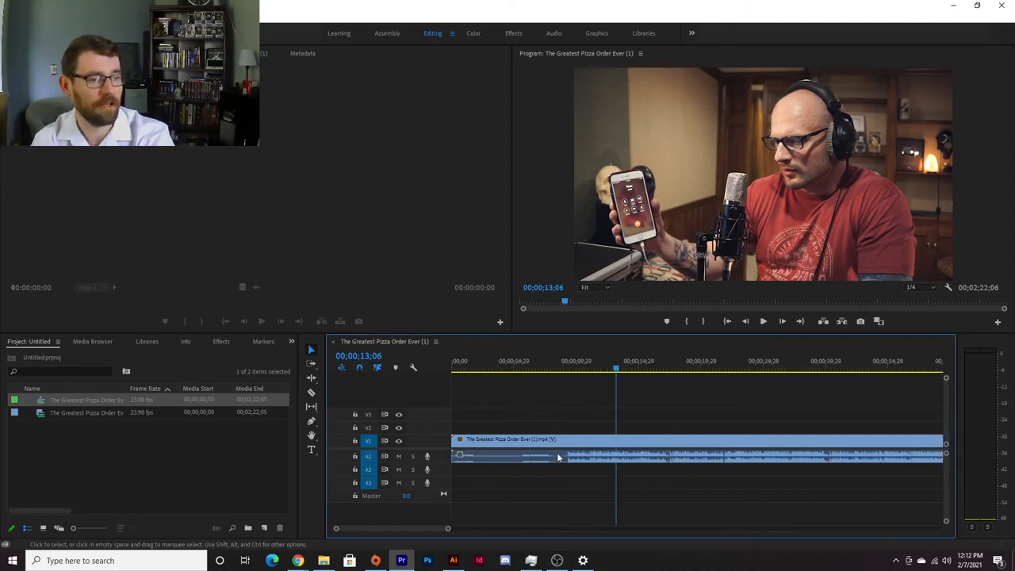
{"action": "key", "text": "equal"}
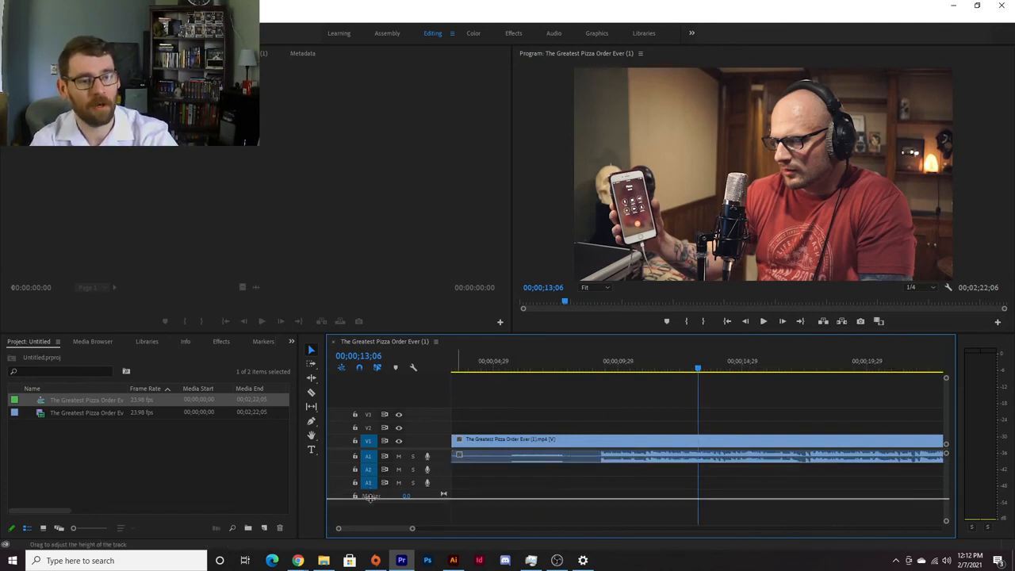
{"action": "left_click_drag", "start_coordinate": [370, 498], "coordinate": [370, 497]}
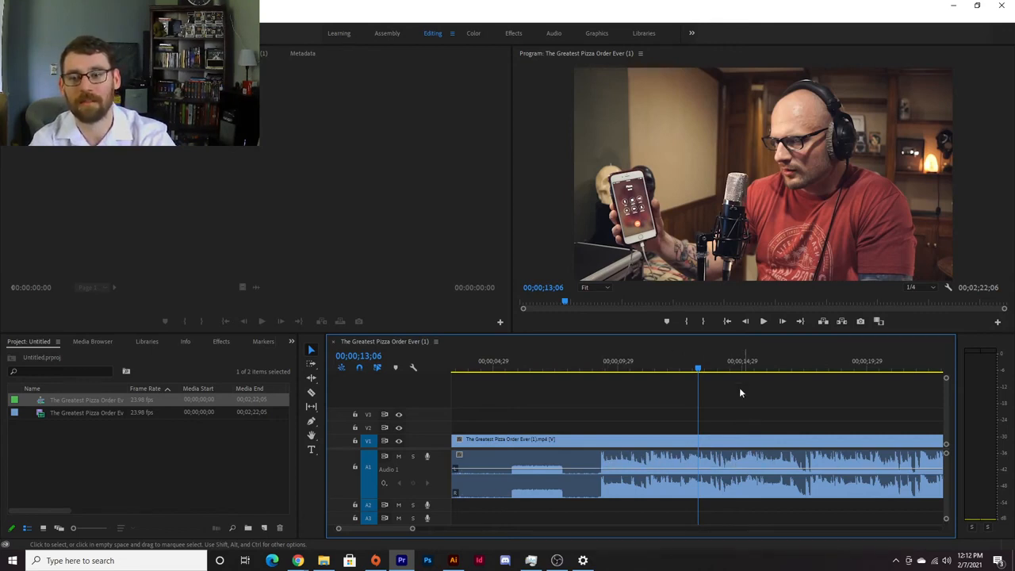
{"action": "left_click", "coordinate": [626, 371]}
{"action": "key", "text": "Home"}
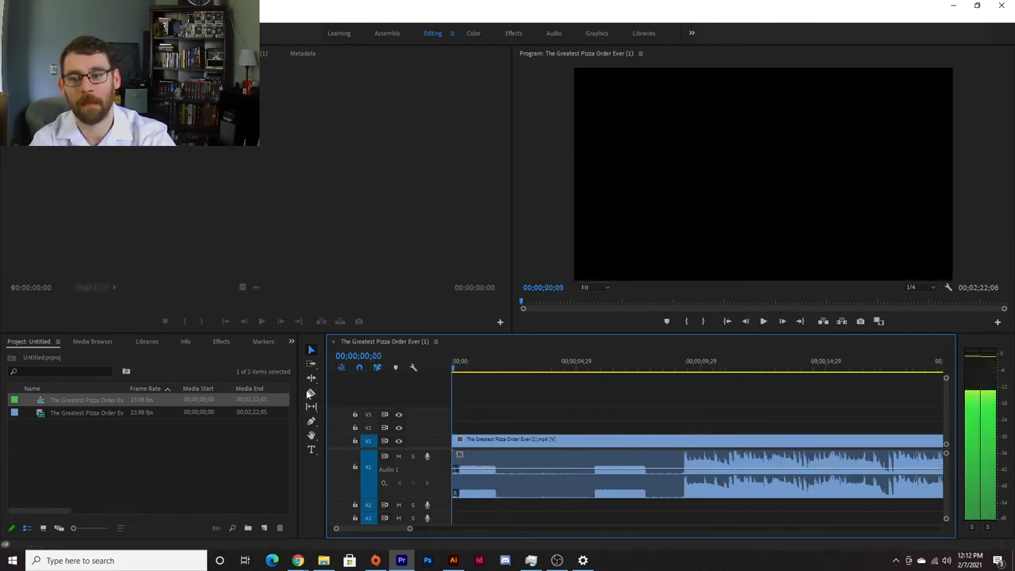
Step: Create a 1920 x 1080 Bars and Tone item and place it on track V2 above the pizza video's opening seconds
{"action": "left_click", "coordinate": [265, 528]}
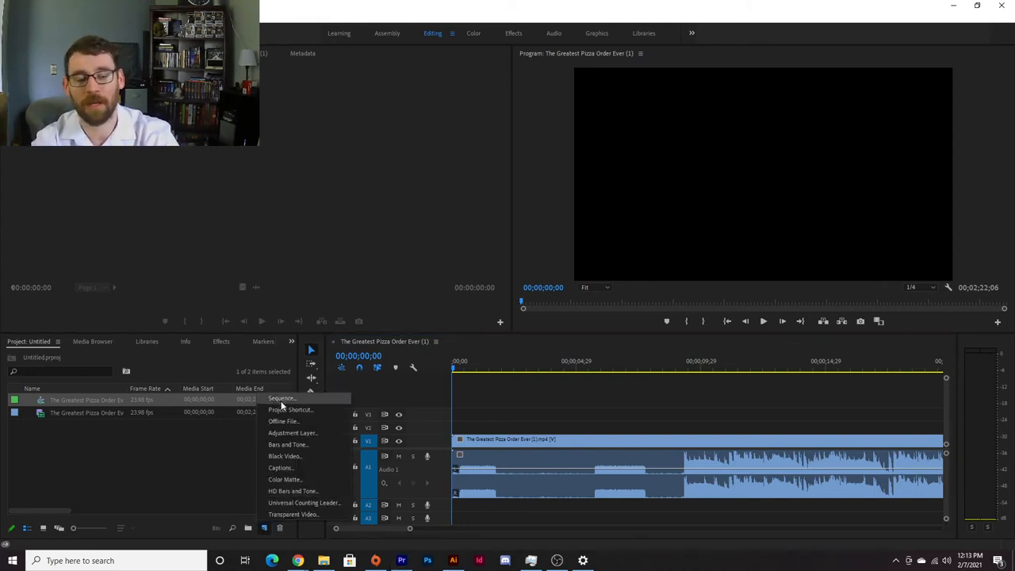
{"action": "left_click", "coordinate": [289, 443]}
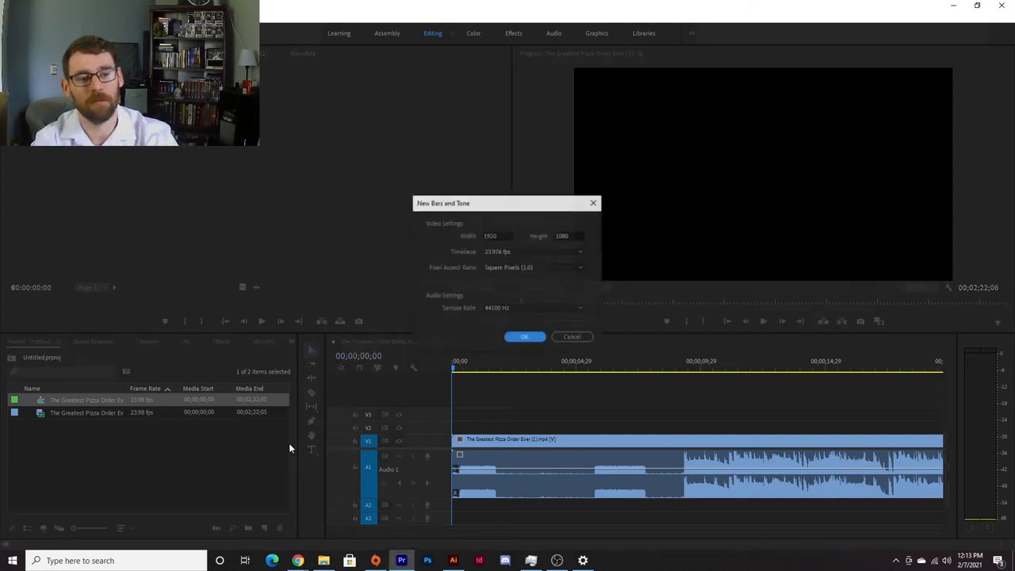
{"action": "left_click", "coordinate": [534, 337]}
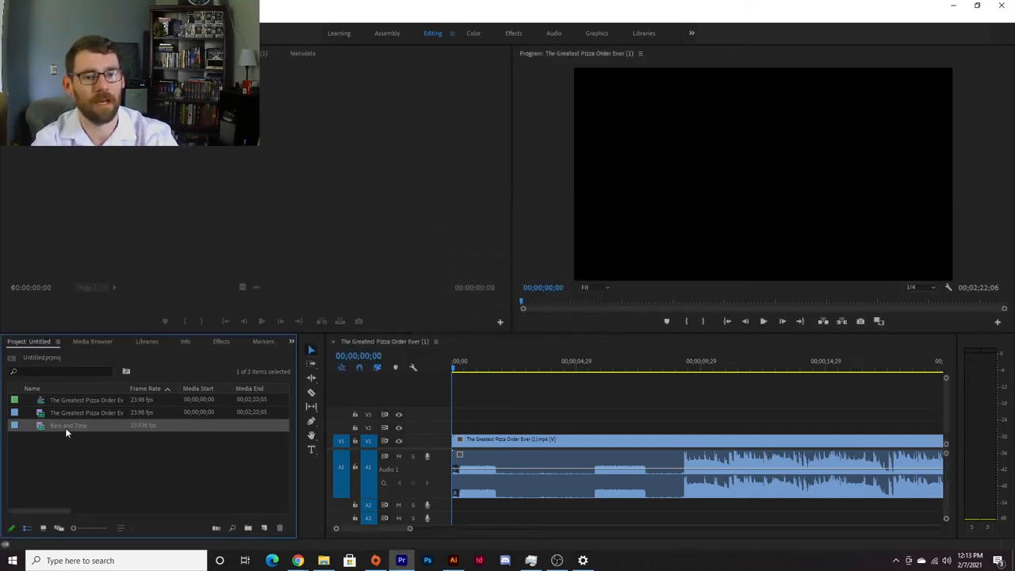
{"action": "left_click_drag", "start_coordinate": [70, 426], "coordinate": [516, 431]}
Step: Play a short stretch of the sequence from about 00;00;03;14 to preview the bars and tone clip
{"action": "left_click", "coordinate": [541, 368]}
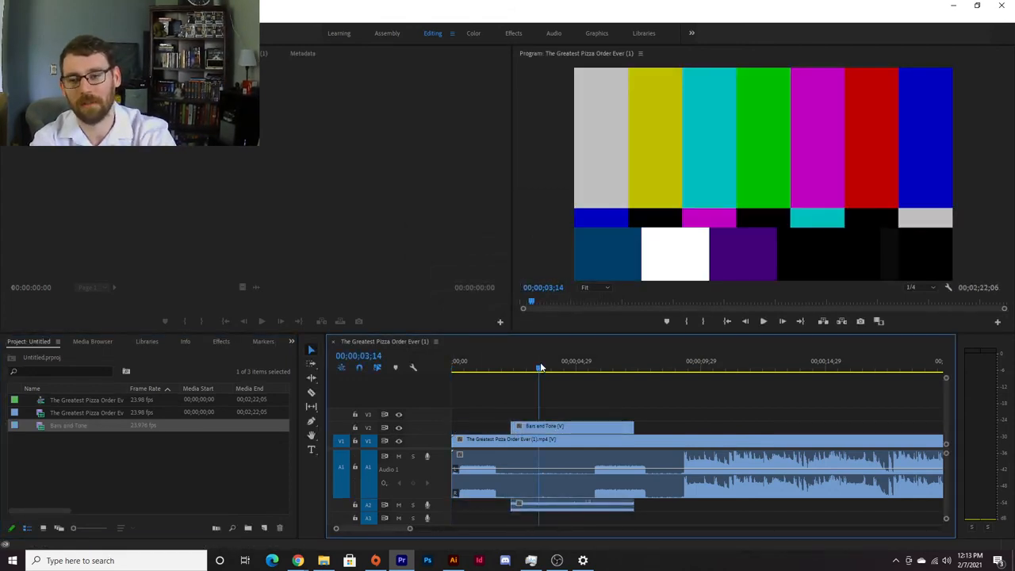
{"action": "key", "text": "space"}
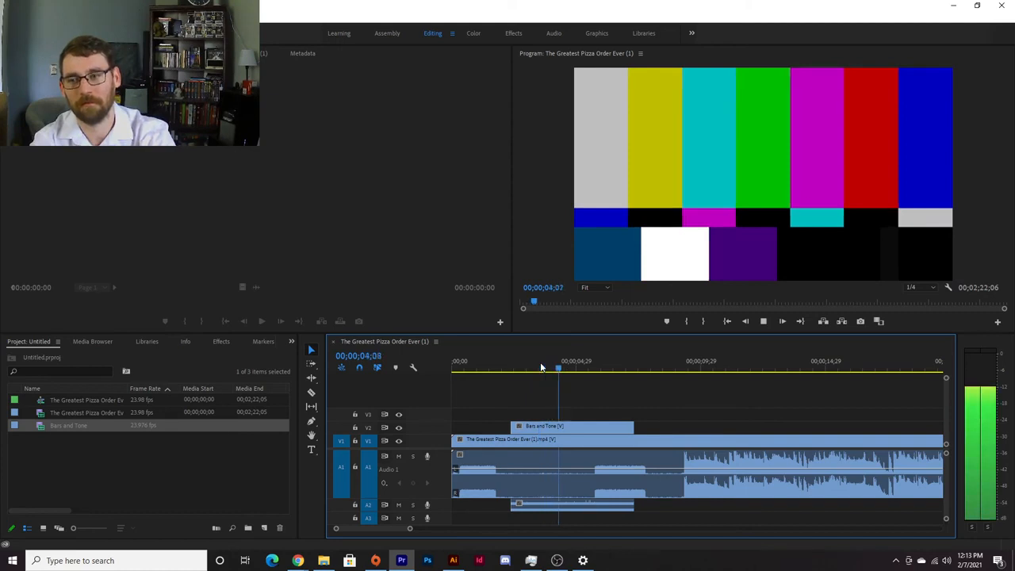
{"action": "key", "text": "space"}
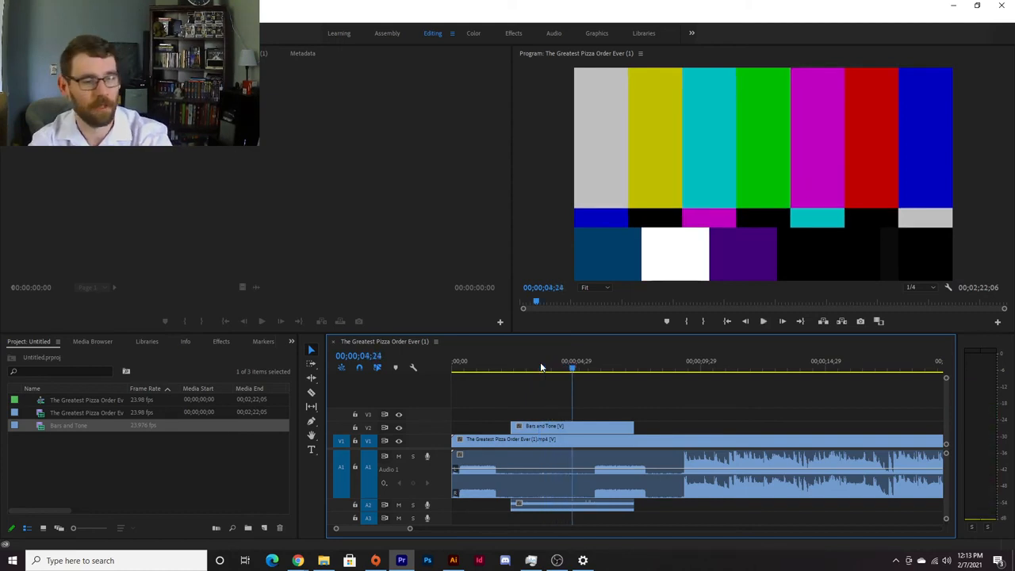
Step: Delete the bars and tone clip from the timeline and its item from the project
{"action": "left_click", "coordinate": [543, 427]}
{"action": "key", "text": "Delete"}
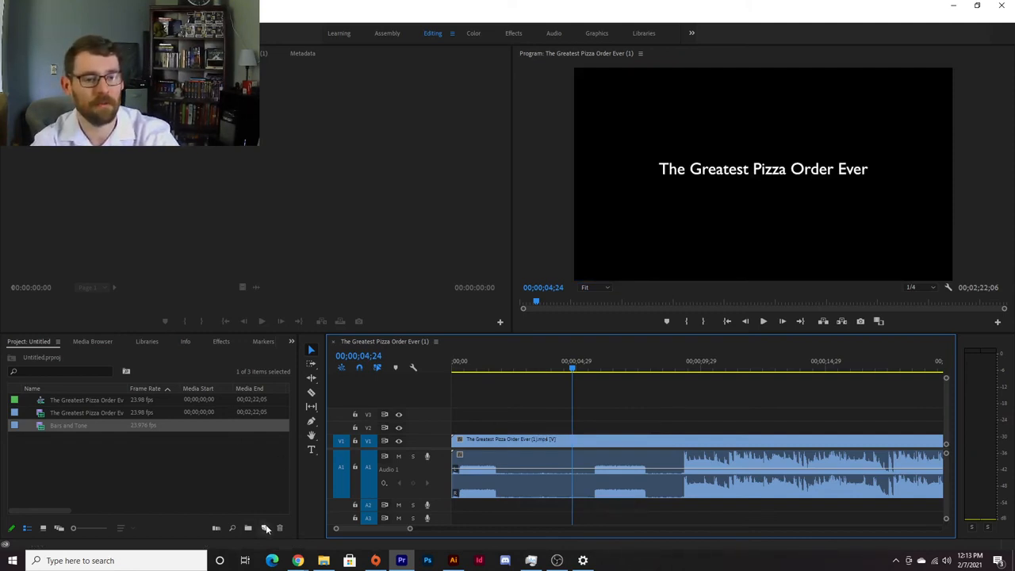
{"action": "left_click", "coordinate": [53, 430]}
{"action": "left_click", "coordinate": [53, 428]}
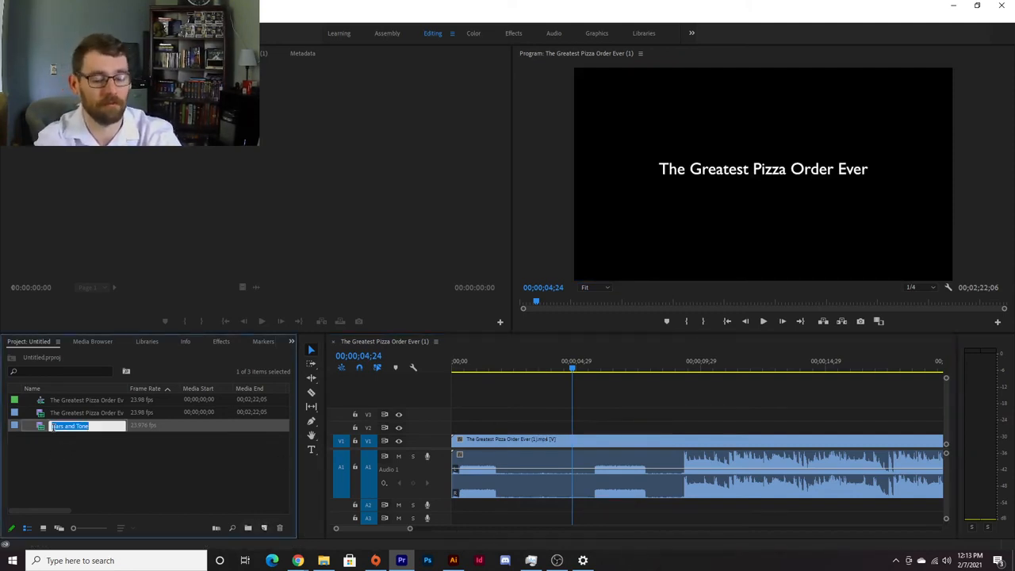
{"action": "left_click", "coordinate": [184, 473]}
{"action": "left_click", "coordinate": [139, 424]}
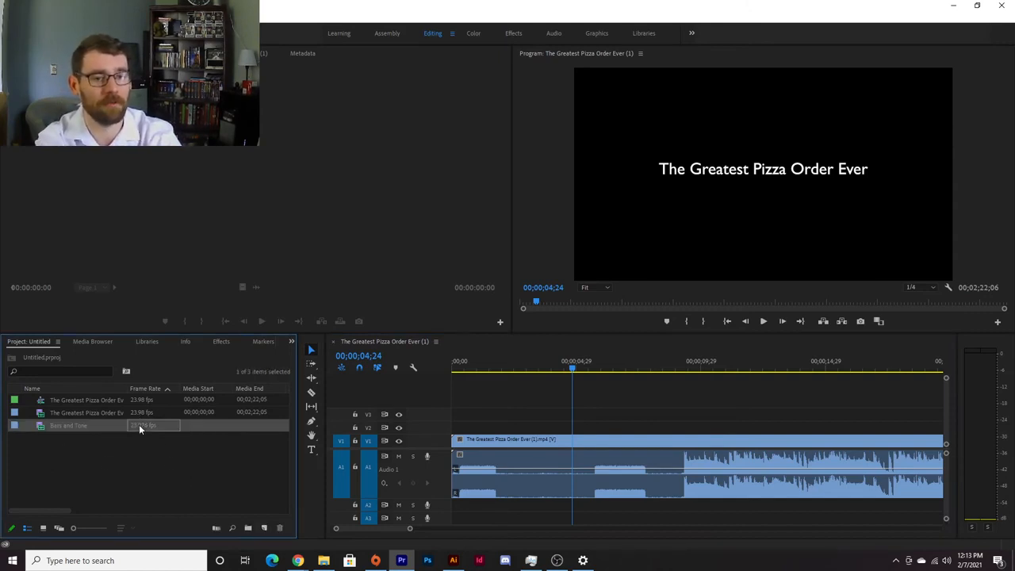
{"action": "key", "text": "Delete"}
Step: Create a red color matte with hex value BD3535 and place it on track V1 over the pizza video
{"action": "left_click", "coordinate": [264, 528]}
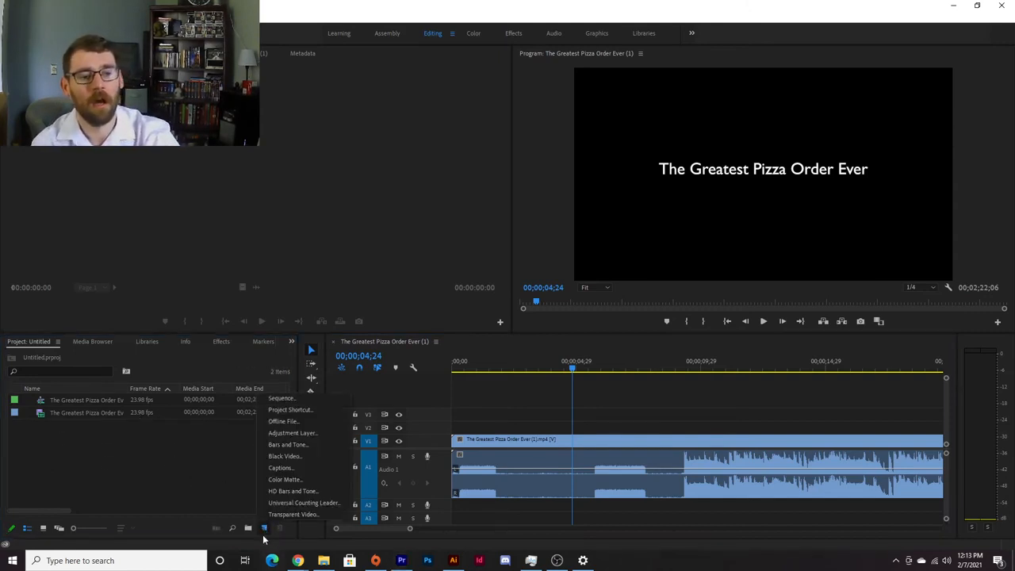
{"action": "left_click", "coordinate": [286, 480]}
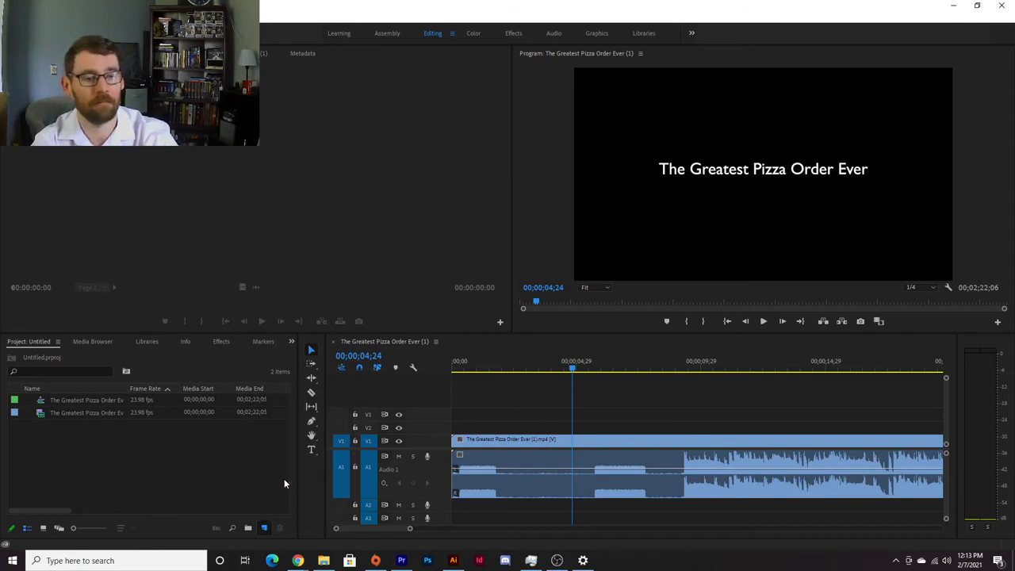
{"action": "left_click", "coordinate": [522, 318]}
{"action": "left_click", "coordinate": [476, 311]}
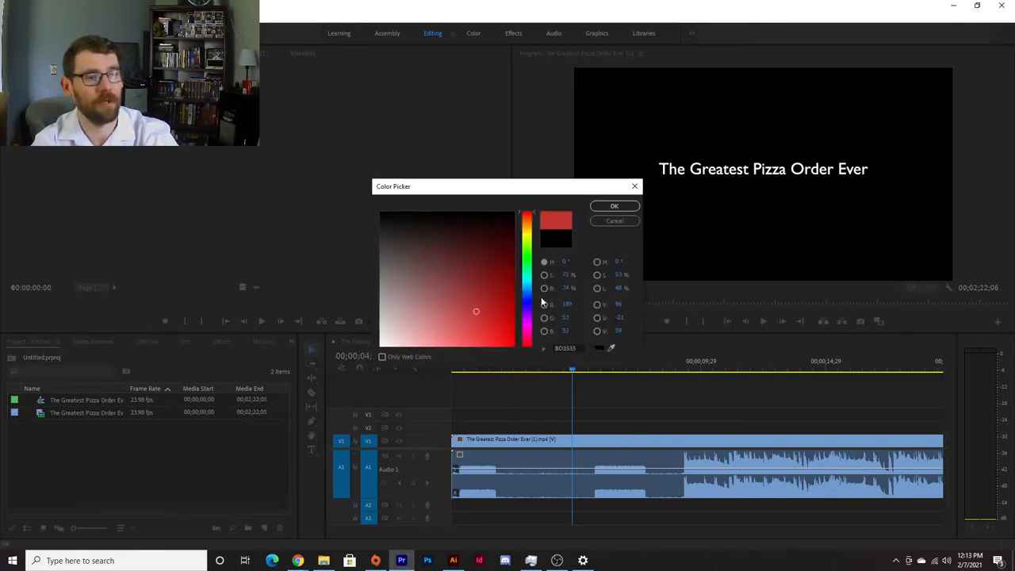
{"action": "left_click", "coordinate": [613, 206]}
{"action": "left_click", "coordinate": [479, 300]}
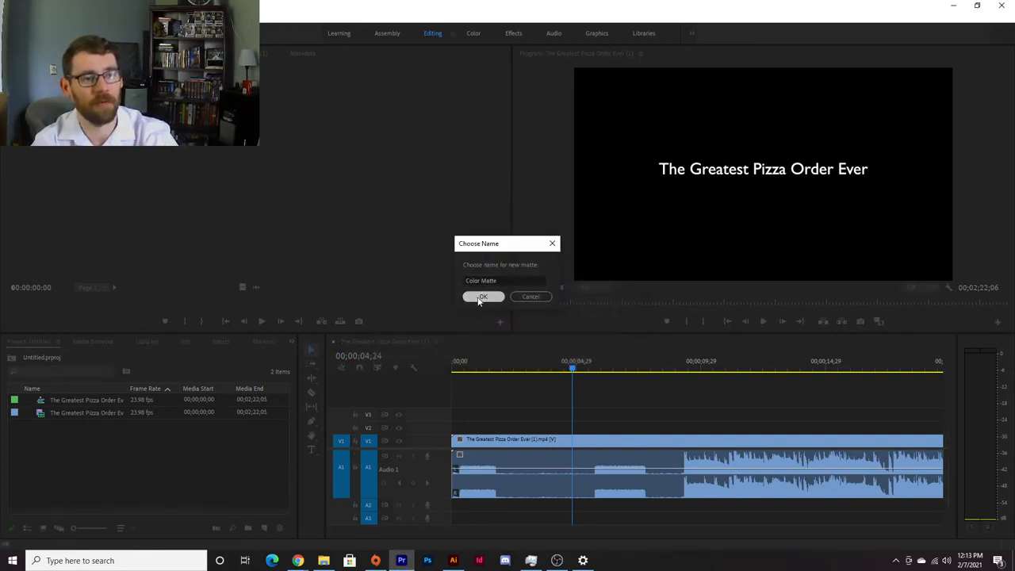
{"action": "left_click_drag", "start_coordinate": [70, 400], "coordinate": [555, 438]}
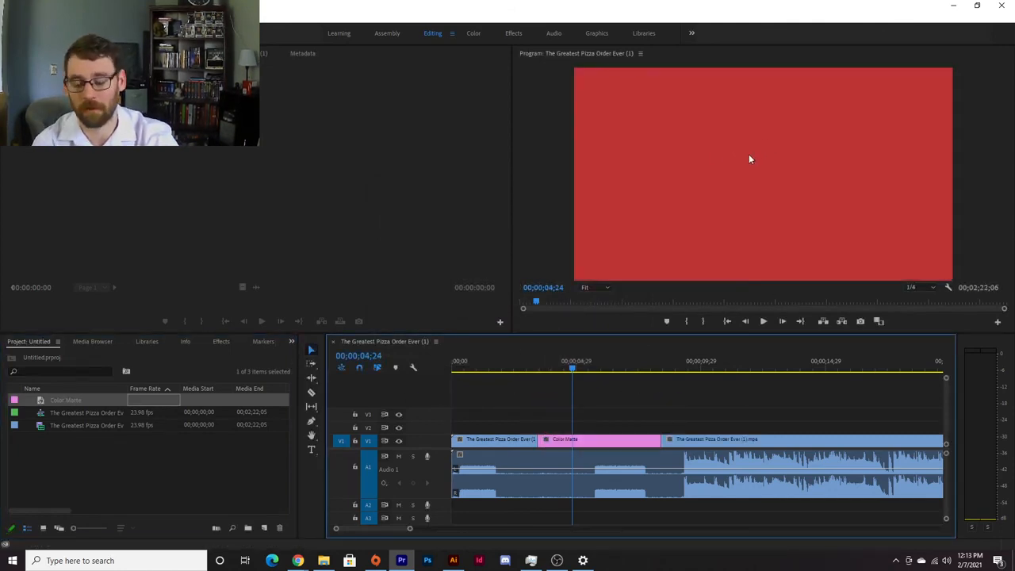
Step: Undo the color matte's placement on the timeline and delete the matte from the project
{"action": "key", "text": "ctrl+z"}
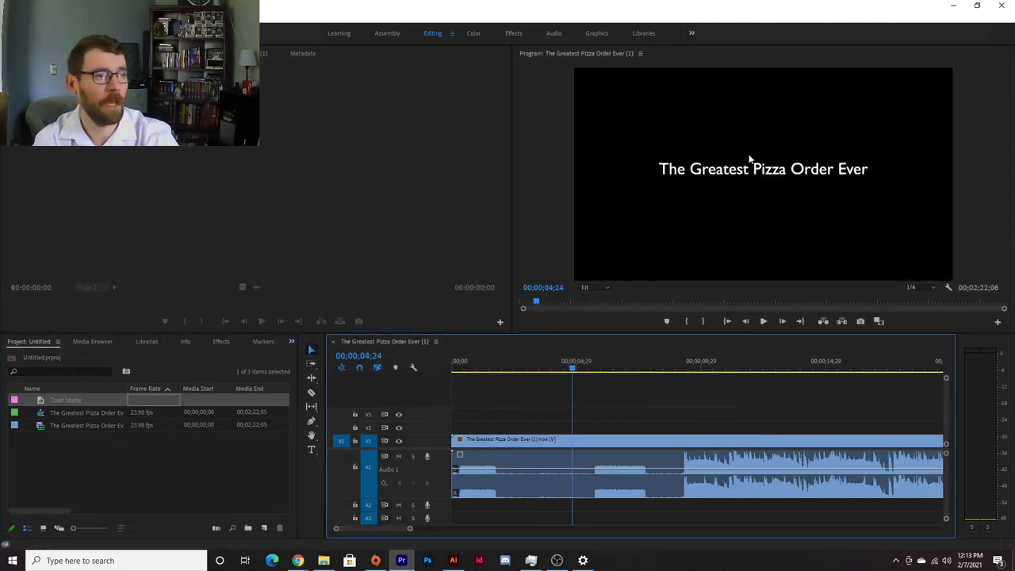
{"action": "left_click", "coordinate": [67, 400]}
{"action": "left_click", "coordinate": [154, 402]}
{"action": "key", "text": "Delete"}
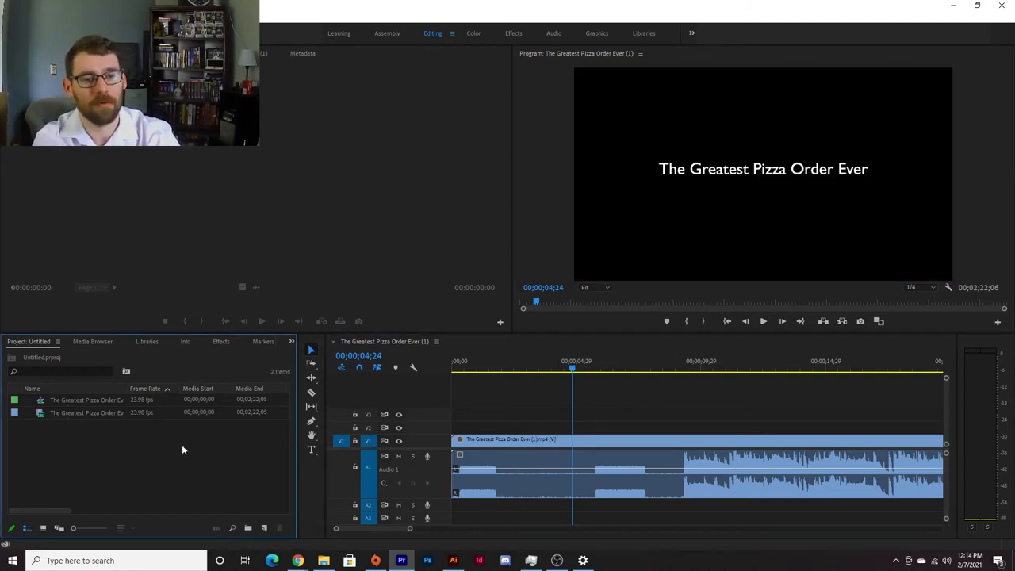
Step: Create an Open Captions item with a 23.976 fps timebase, 1920 × 1080 frame and square pixels
{"action": "left_click", "coordinate": [264, 528]}
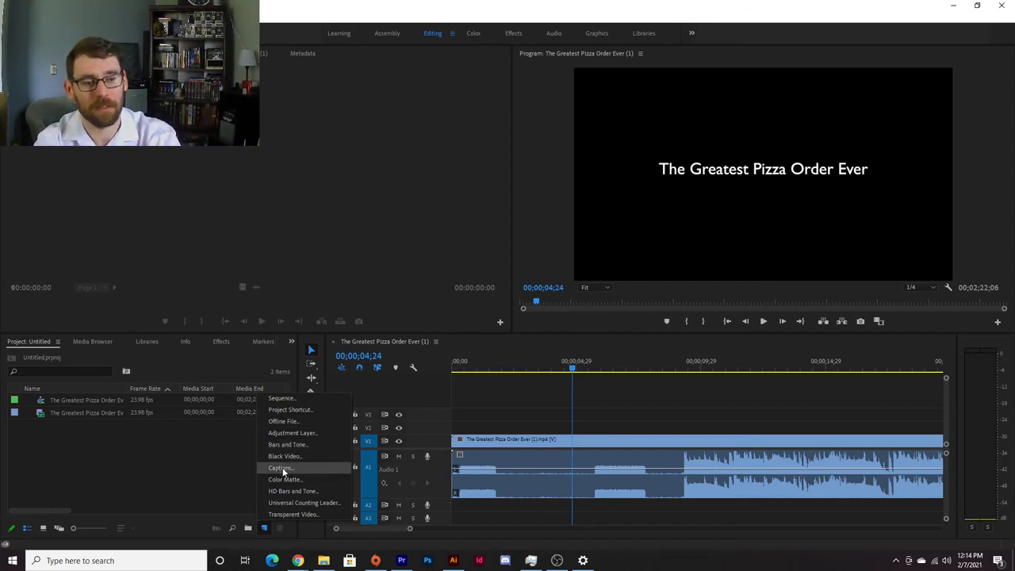
{"action": "left_click", "coordinate": [183, 490]}
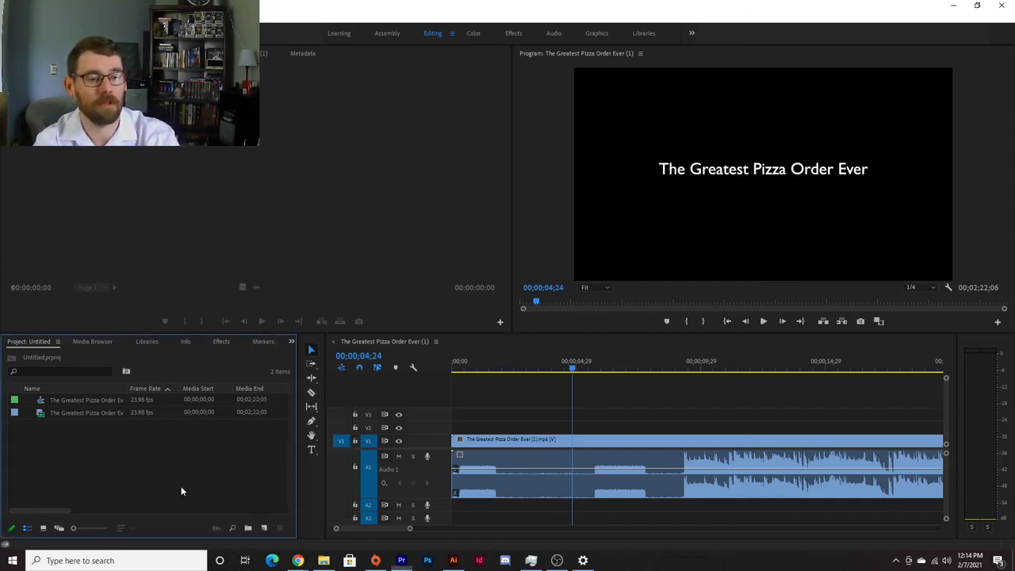
{"action": "left_click", "coordinate": [262, 526]}
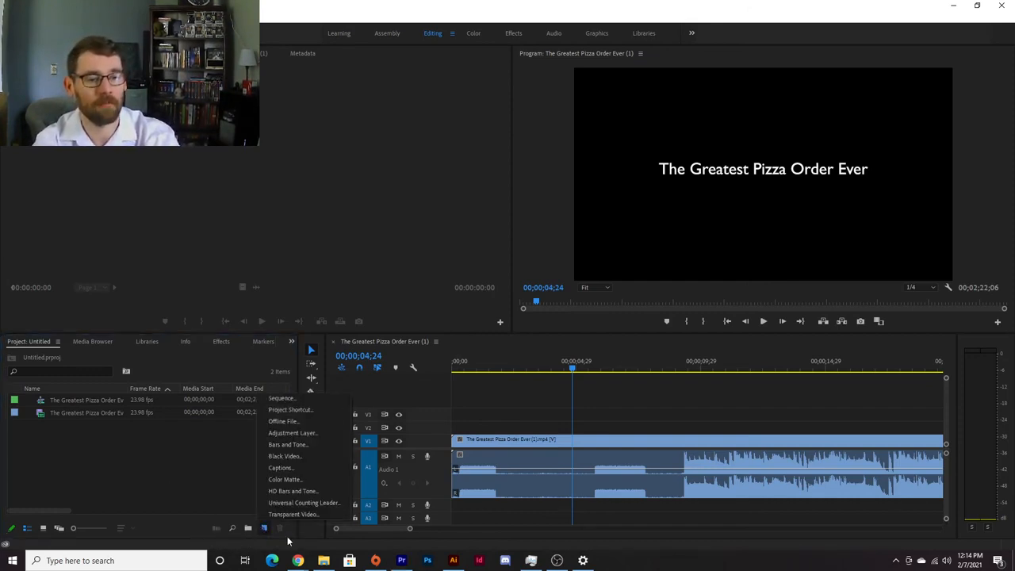
{"action": "left_click", "coordinate": [301, 466]}
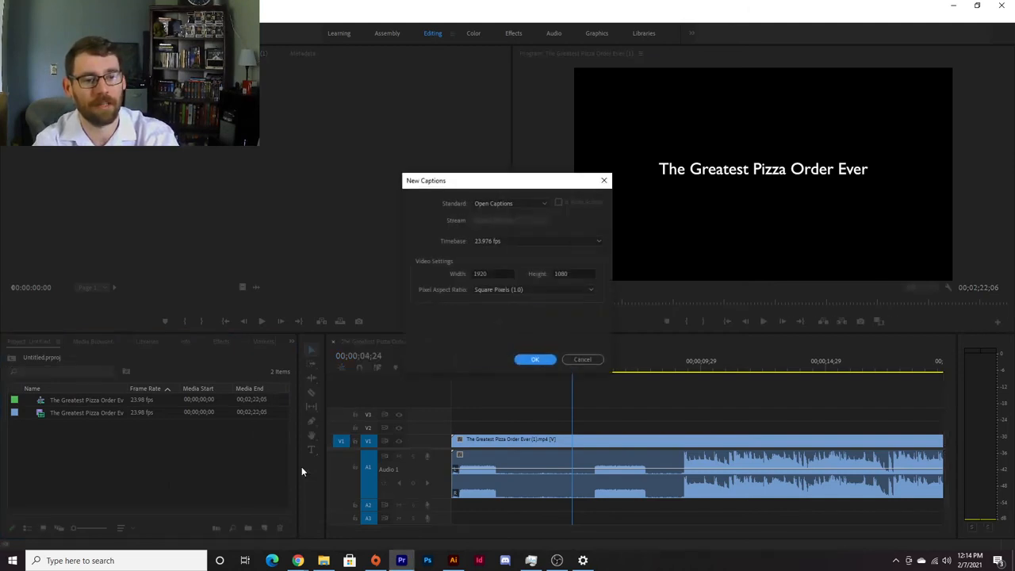
{"action": "left_click", "coordinate": [497, 203]}
{"action": "left_click", "coordinate": [486, 216]}
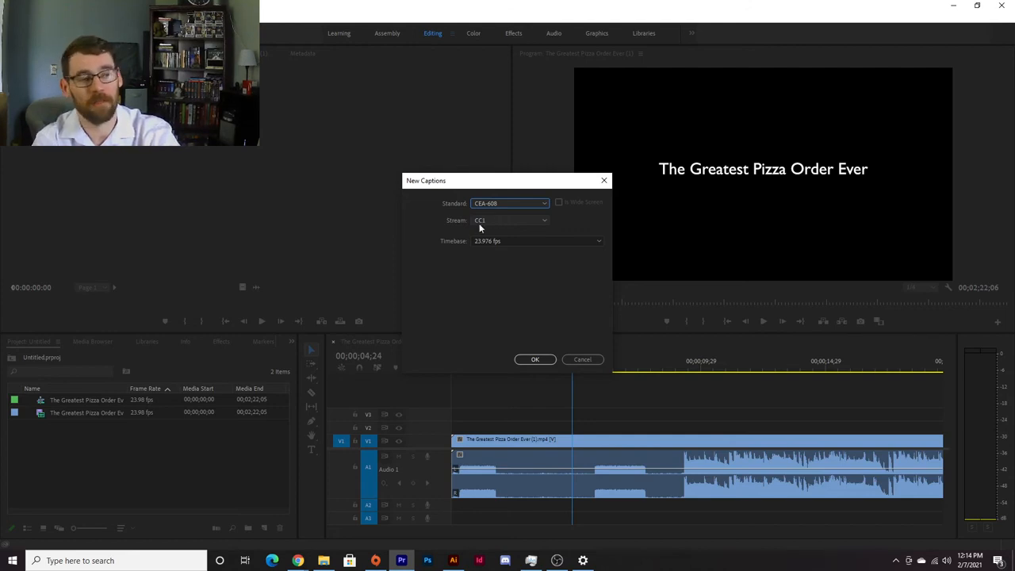
{"action": "left_click", "coordinate": [487, 203]}
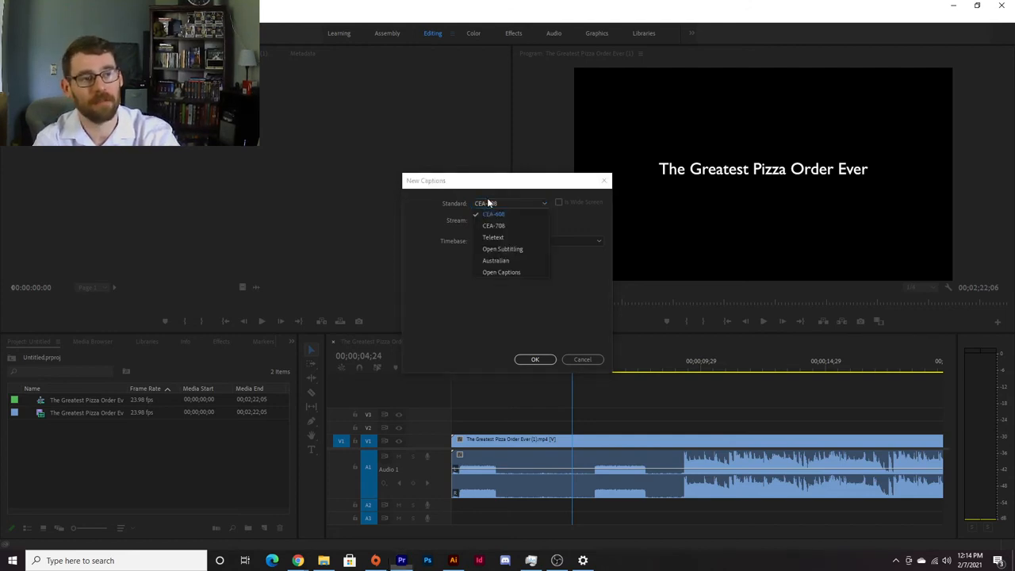
{"action": "left_click", "coordinate": [507, 273]}
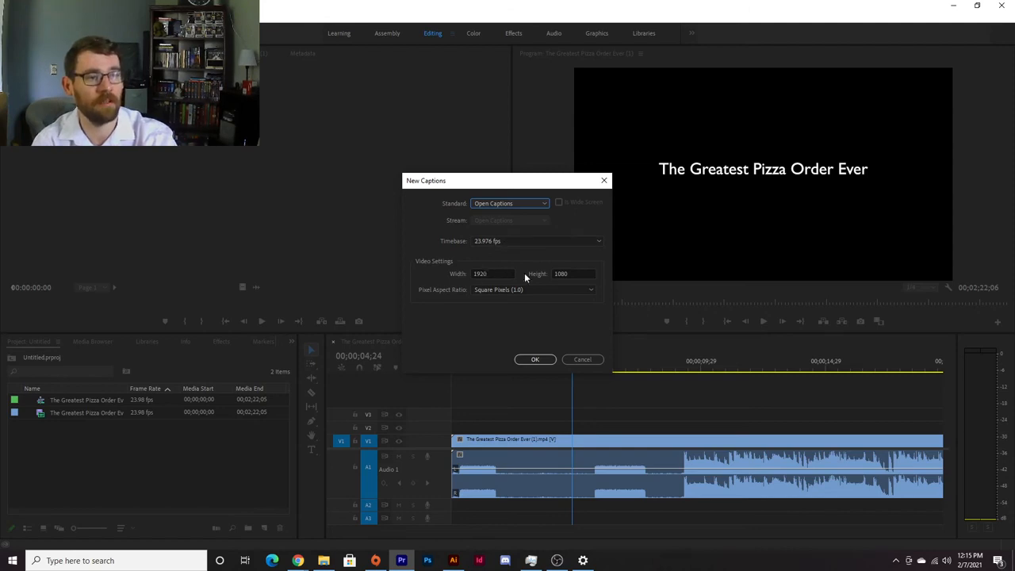
{"action": "left_click", "coordinate": [567, 272]}
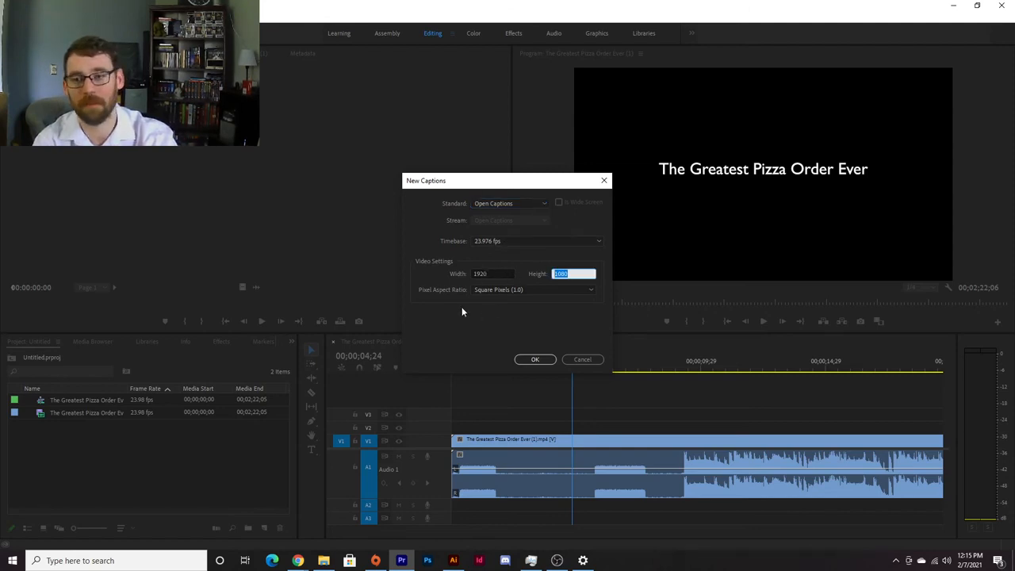
{"action": "left_click", "coordinate": [549, 361]}
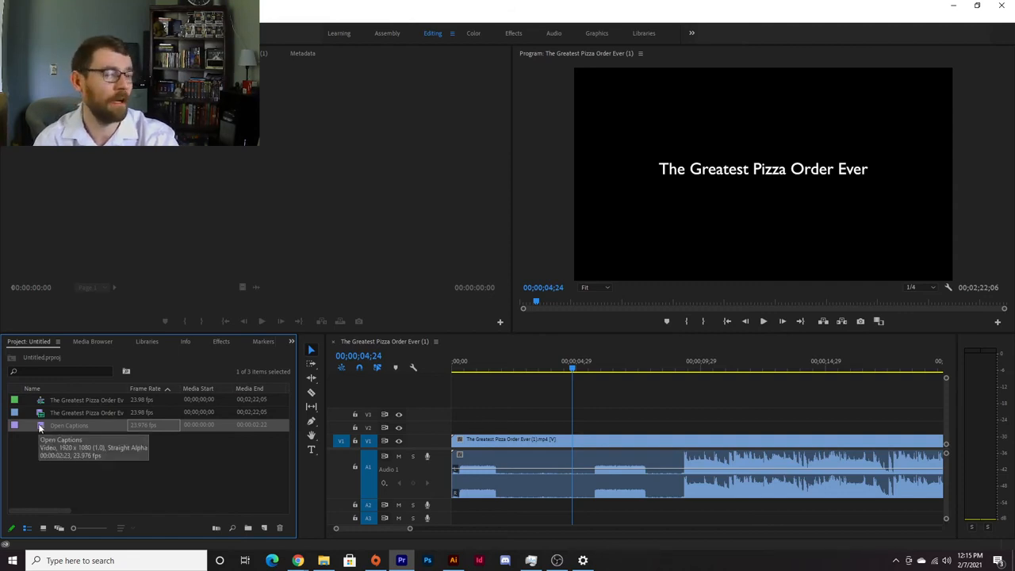
Step: Place the Open Captions item on track V2 at the sequence start and extend it to the end of the pizza video
{"action": "left_click_drag", "start_coordinate": [208, 464], "coordinate": [429, 432]}
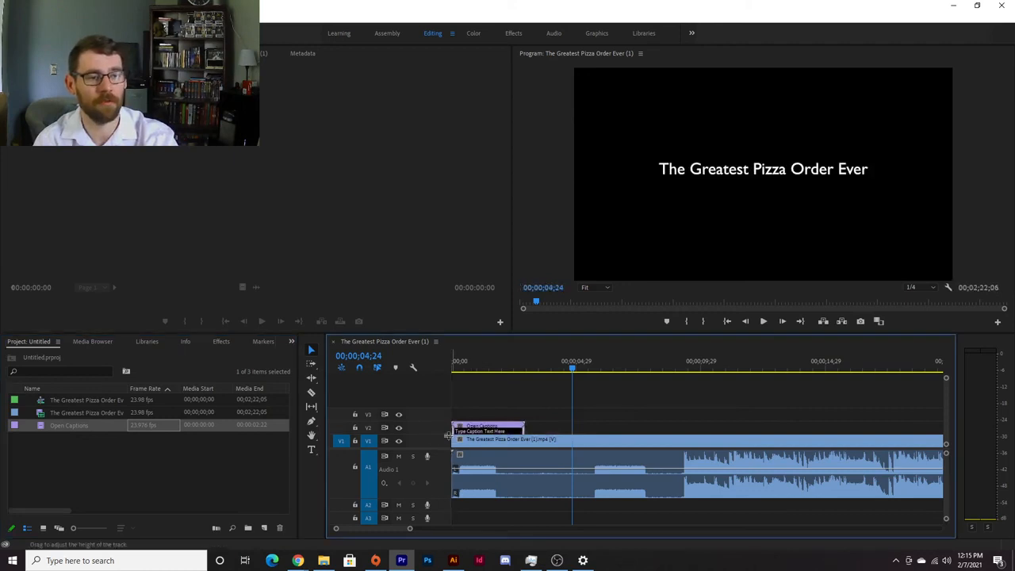
{"action": "left_click_drag", "start_coordinate": [504, 370], "coordinate": [453, 370]}
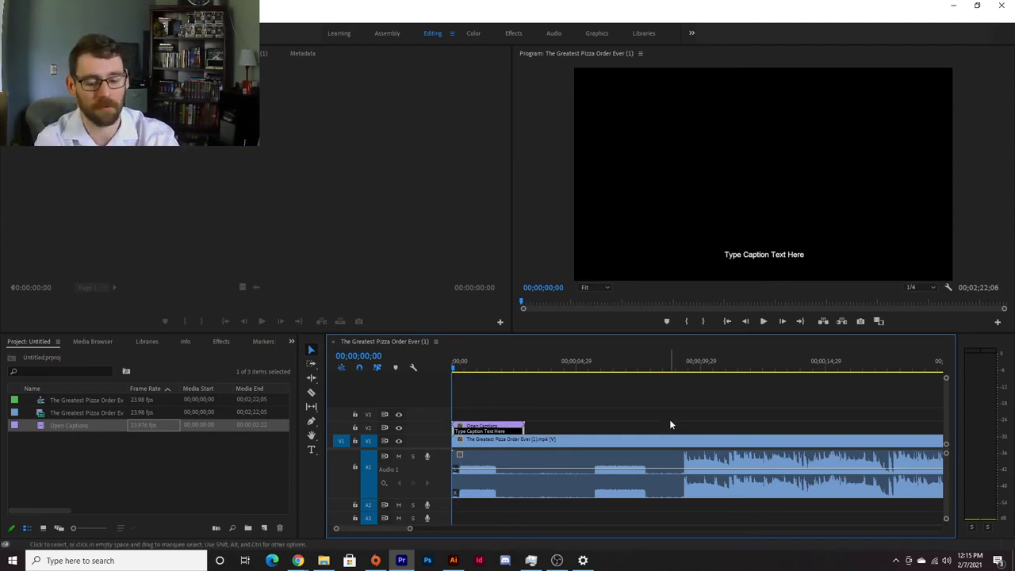
{"action": "key", "text": "minus"}
{"action": "left_click_drag", "start_coordinate": [488, 428], "coordinate": [831, 426]}
{"action": "key", "text": "minus"}
{"action": "key", "text": "minus"}
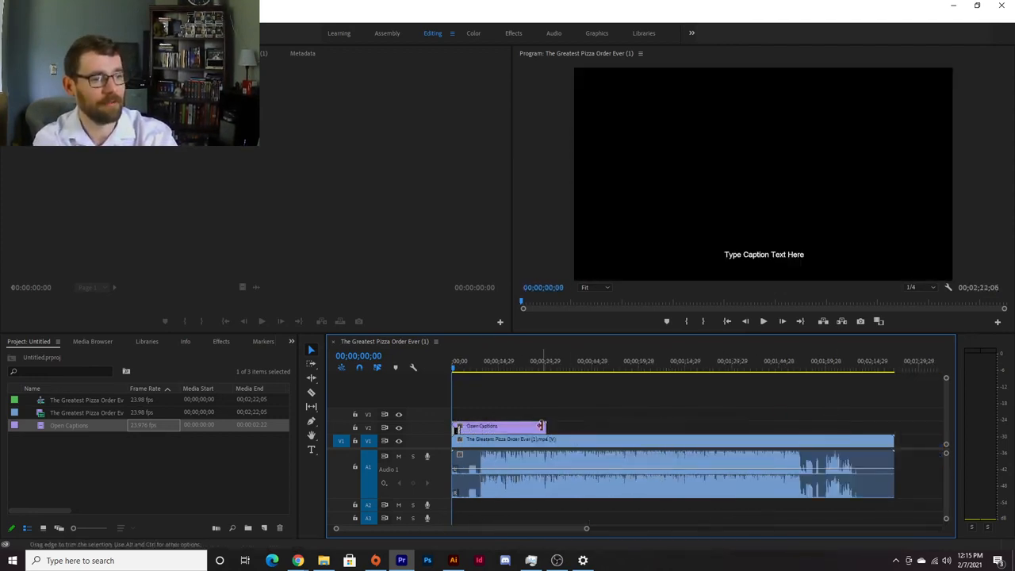
{"action": "left_click_drag", "start_coordinate": [544, 426], "coordinate": [894, 426]}
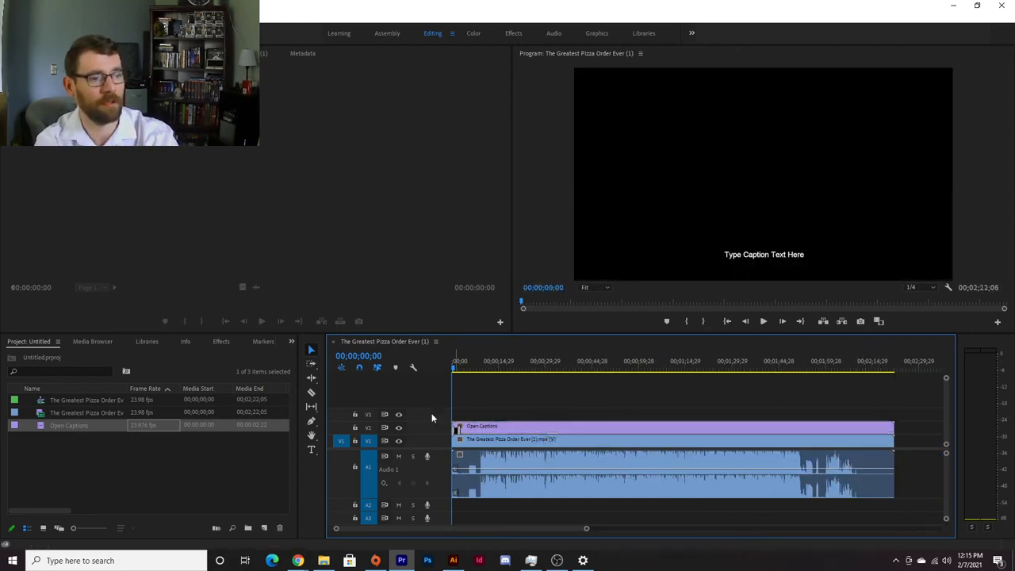
Step: Trim the first caption block to about 00:00:00:08 to 00:00:01:15 over the first phone ring and play it back
{"action": "key", "text": "equal"}
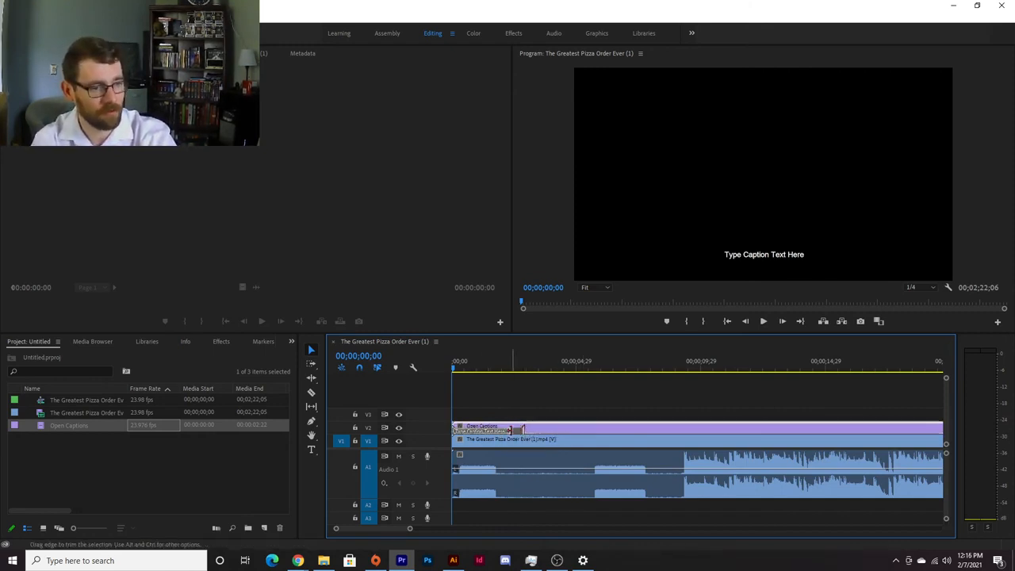
{"action": "mouse_move", "coordinate": [520, 429]}
{"action": "left_mouse_down"}
{"action": "mouse_move", "coordinate": [500, 429]}
{"action": "mouse_move", "coordinate": [560, 431]}
{"action": "mouse_move", "coordinate": [501, 433]}
{"action": "left_mouse_up"}
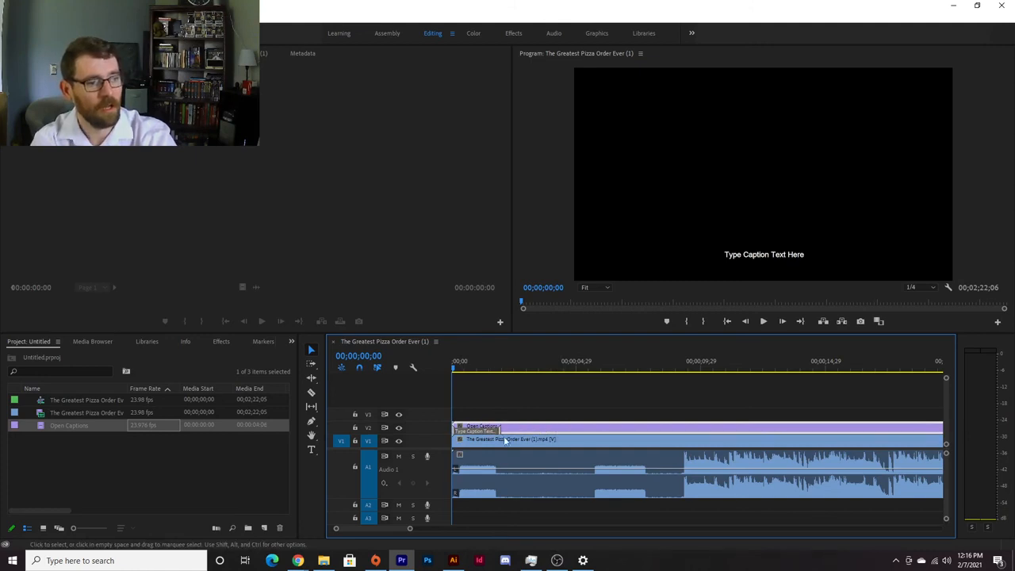
{"action": "left_click", "coordinate": [548, 431]}
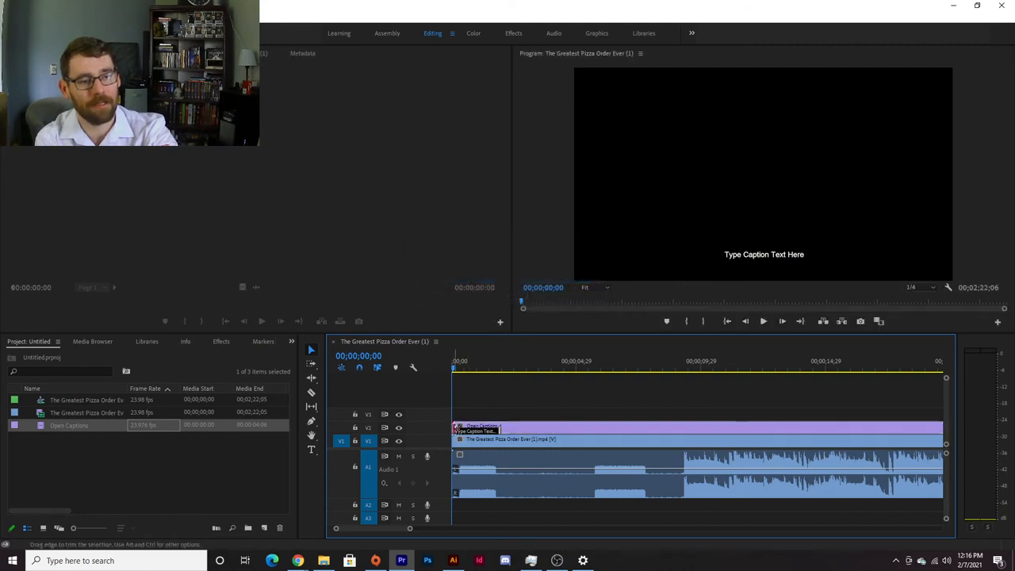
{"action": "left_click_drag", "start_coordinate": [455, 429], "coordinate": [492, 429]}
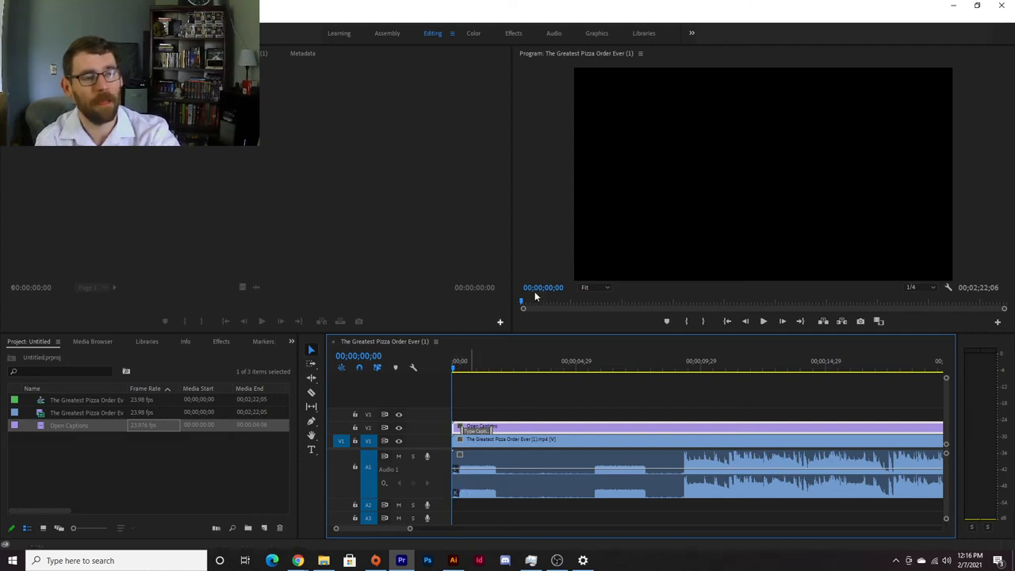
{"action": "key", "text": "space"}
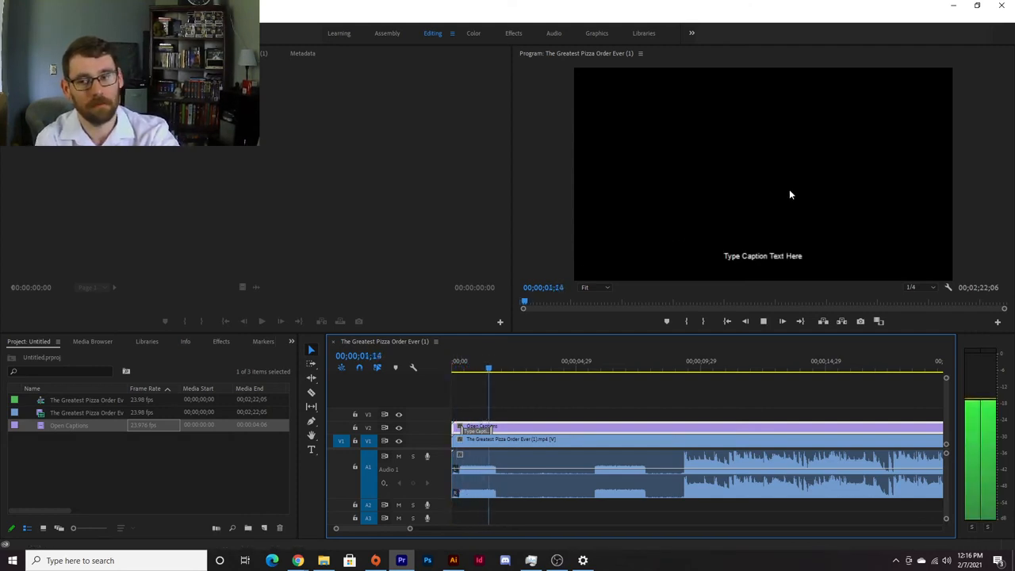
{"action": "key", "text": "space"}
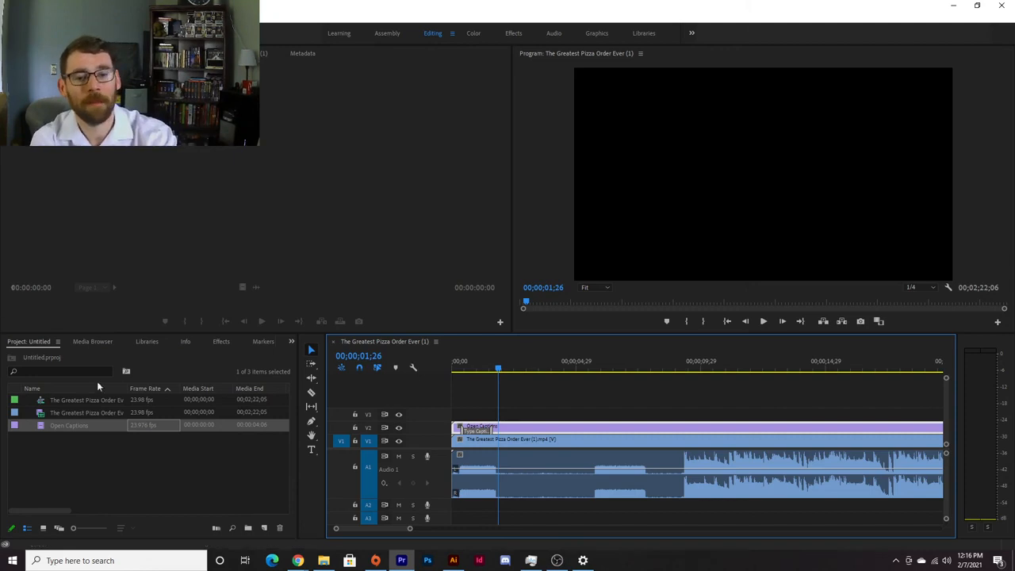
Step: Open the Open Captions item from the project for caption text editing
{"action": "left_click", "coordinate": [292, 342]}
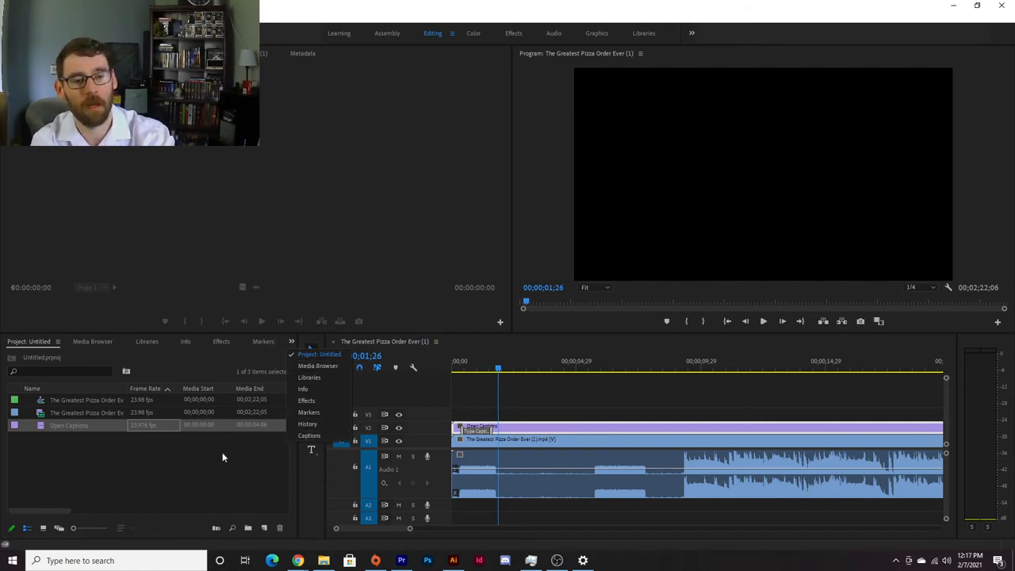
{"action": "left_click", "coordinate": [43, 444]}
{"action": "left_click", "coordinate": [40, 429]}
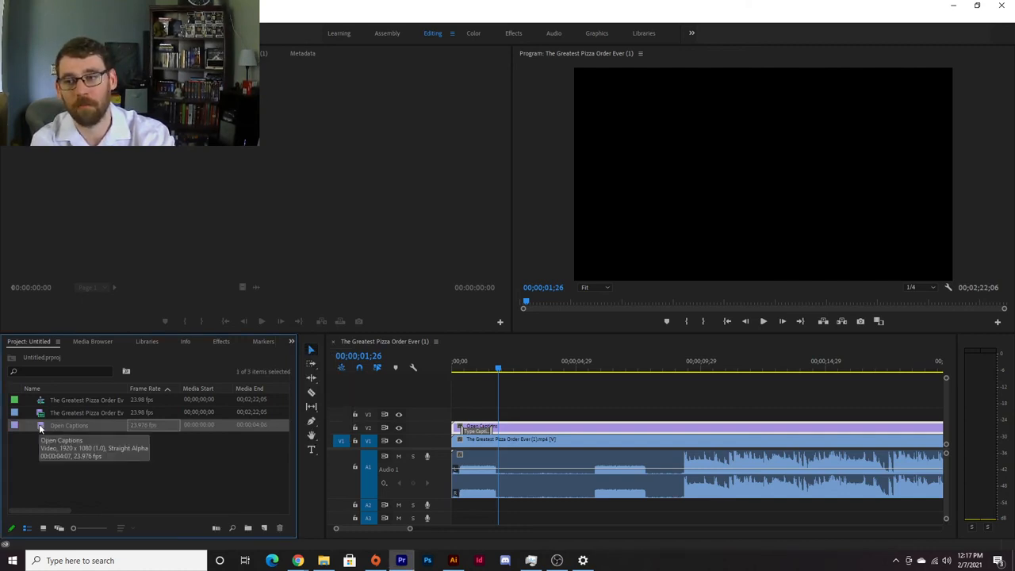
{"action": "double_click", "coordinate": [40, 425]}
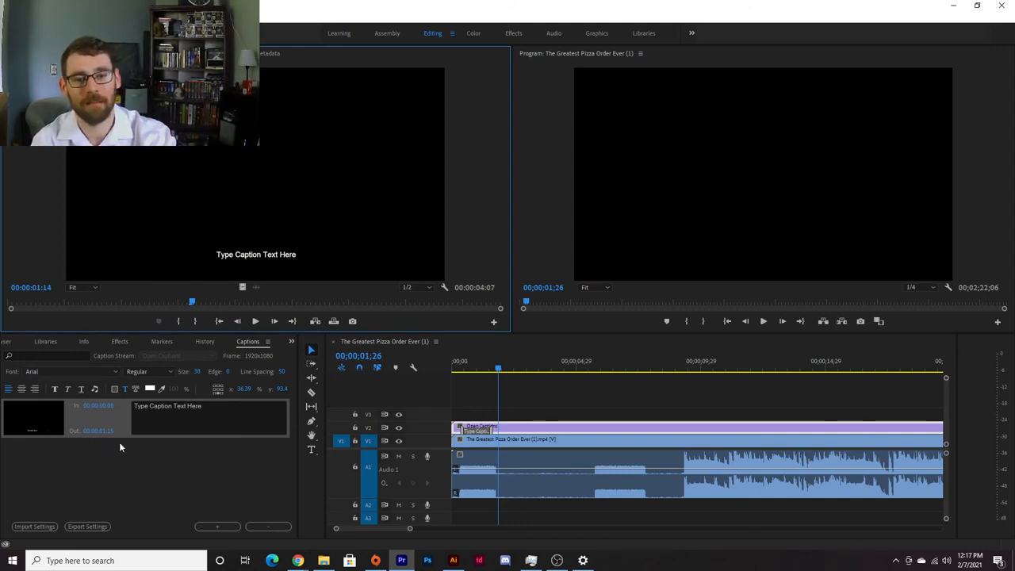
Step: Replace the first caption's placeholder text with "* Phone Rings *", including spaces inside the asterisks
{"action": "left_click", "coordinate": [219, 417]}
{"action": "left_click", "coordinate": [157, 408]}
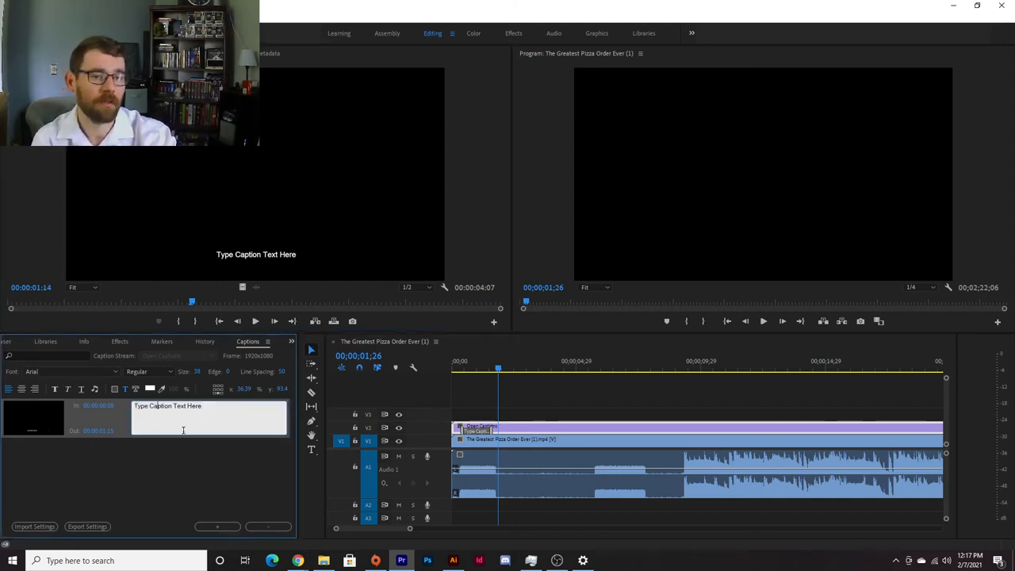
{"action": "left_click_drag", "start_coordinate": [208, 406], "coordinate": [87, 402]}
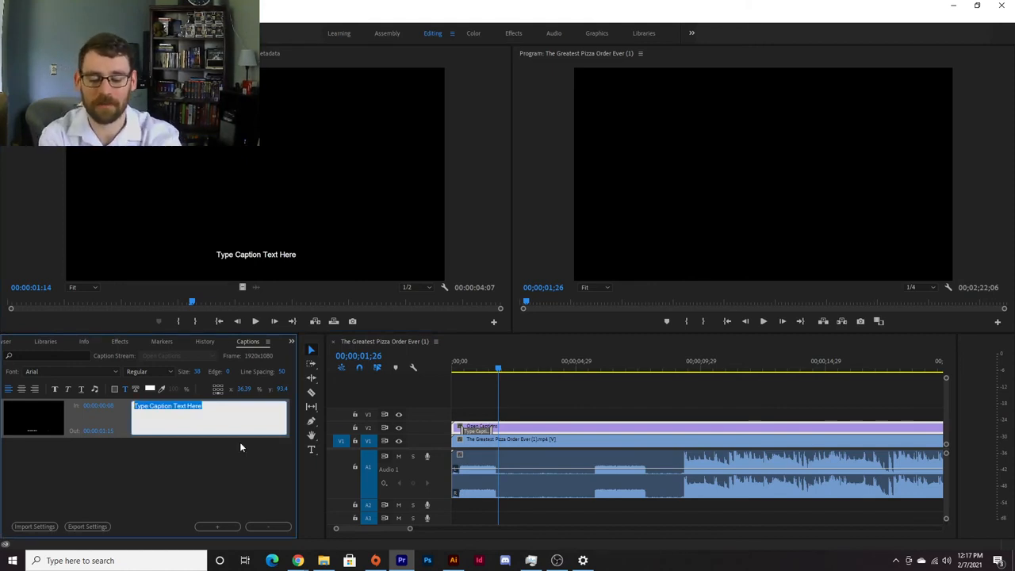
{"action": "type", "text": "Ringing"}
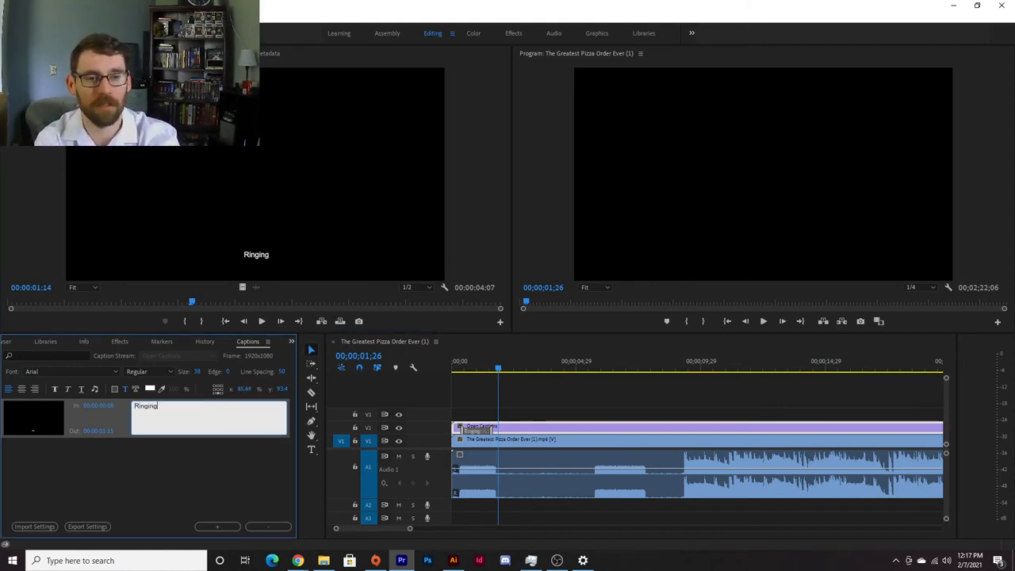
{"action": "key", "text": "BackSpace"}
{"action": "key", "text": "BackSpace"}
{"action": "key", "text": "BackSpace"}
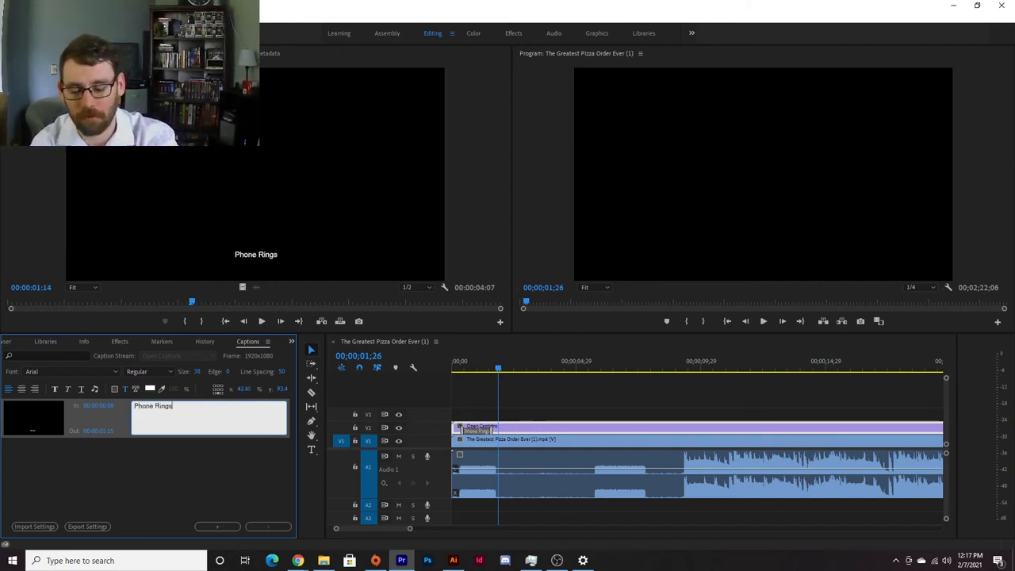
{"action": "type", "text": "*"}
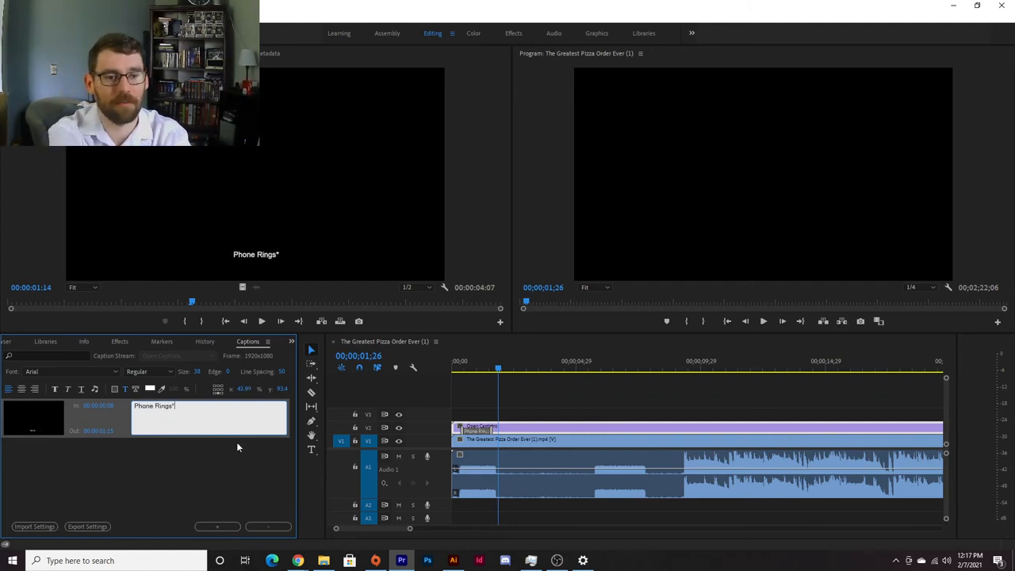
{"action": "left_click", "coordinate": [134, 406]}
{"action": "type", "text": "*"}
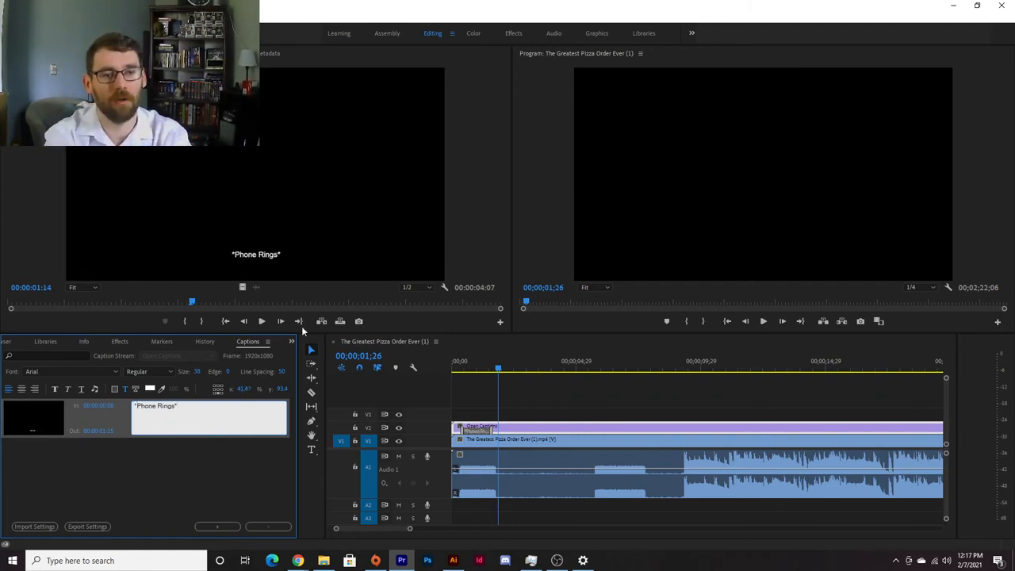
{"action": "left_click", "coordinate": [176, 406]}
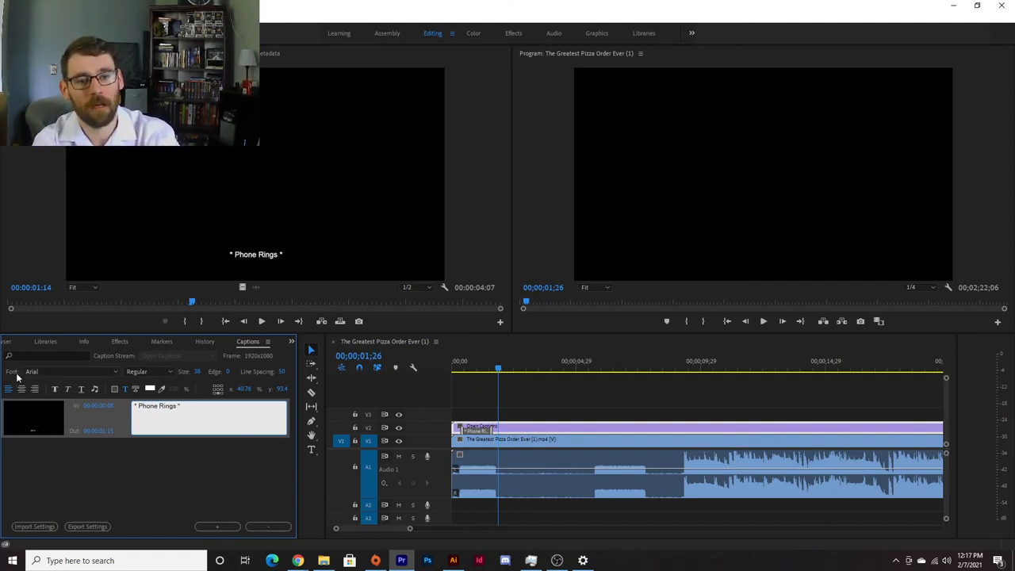
Step: Try the fonts Belimoco Handcola, Janda Manatee Solid, Subway NewYork SC, Microsoft YaHei and SimSun on the first caption
{"action": "left_click", "coordinate": [112, 371]}
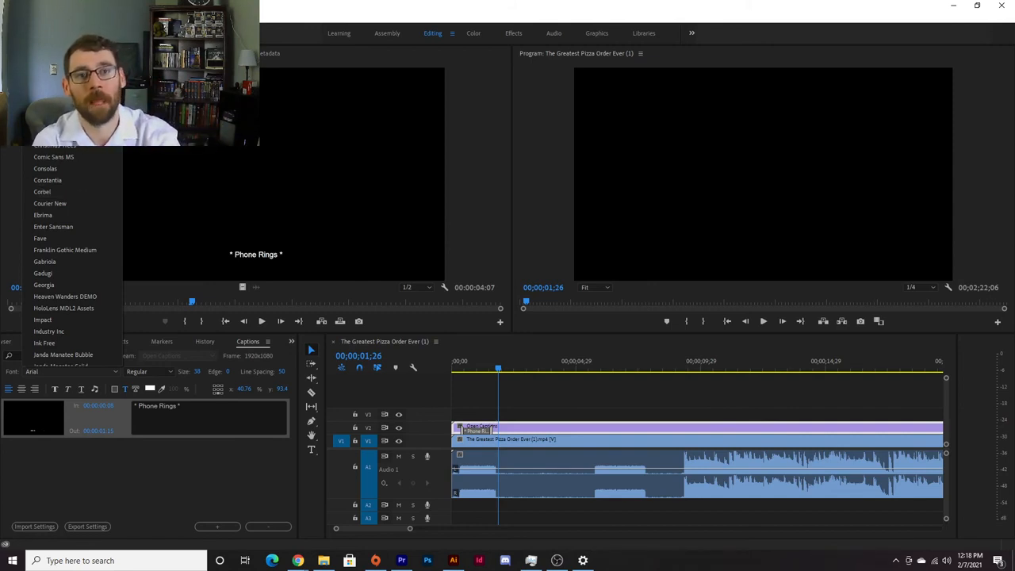
{"action": "left_click", "coordinate": [50, 99]}
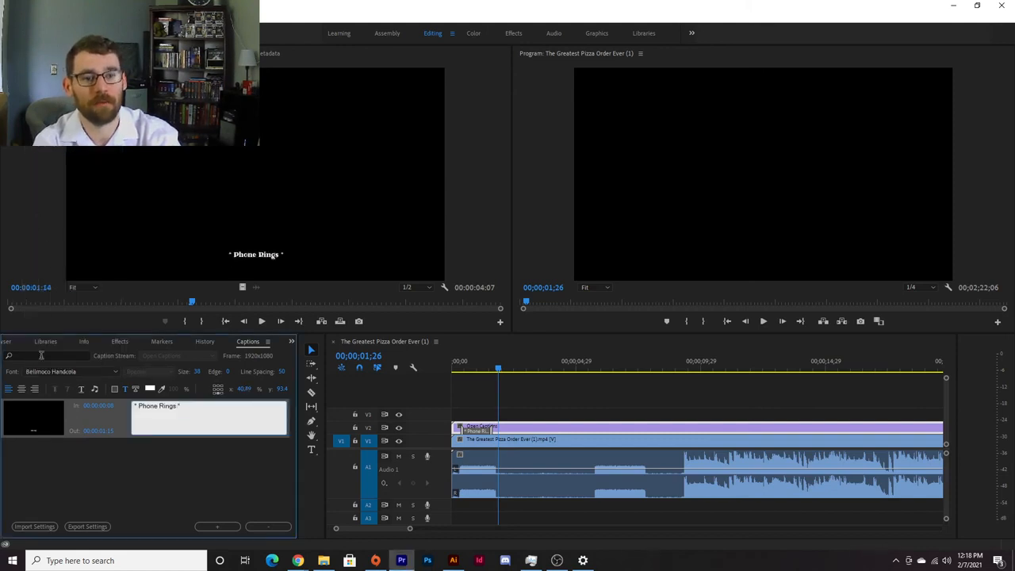
{"action": "left_click", "coordinate": [88, 368]}
{"action": "left_click", "coordinate": [82, 325]}
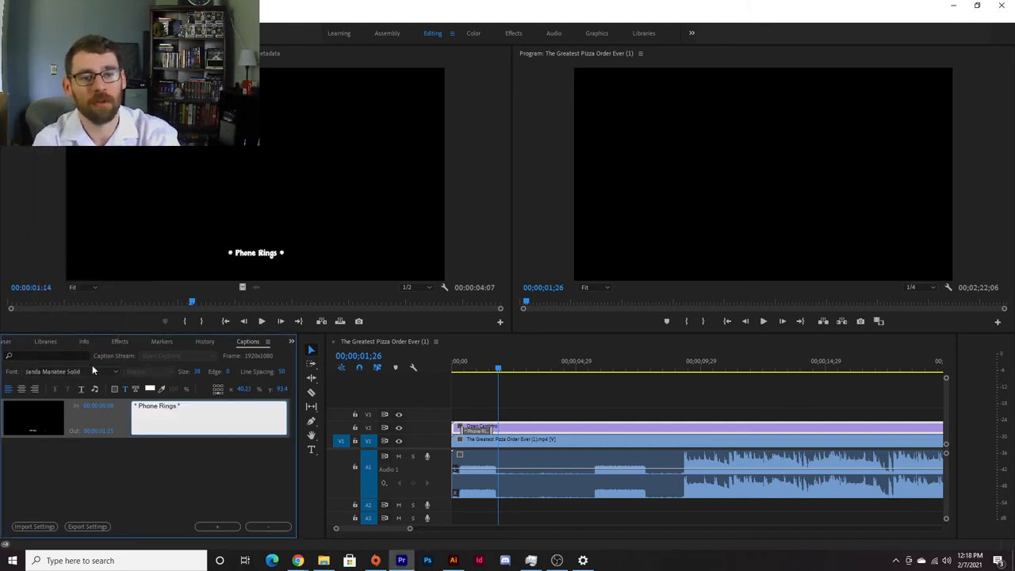
{"action": "left_click", "coordinate": [91, 372]}
{"action": "left_click", "coordinate": [66, 341]}
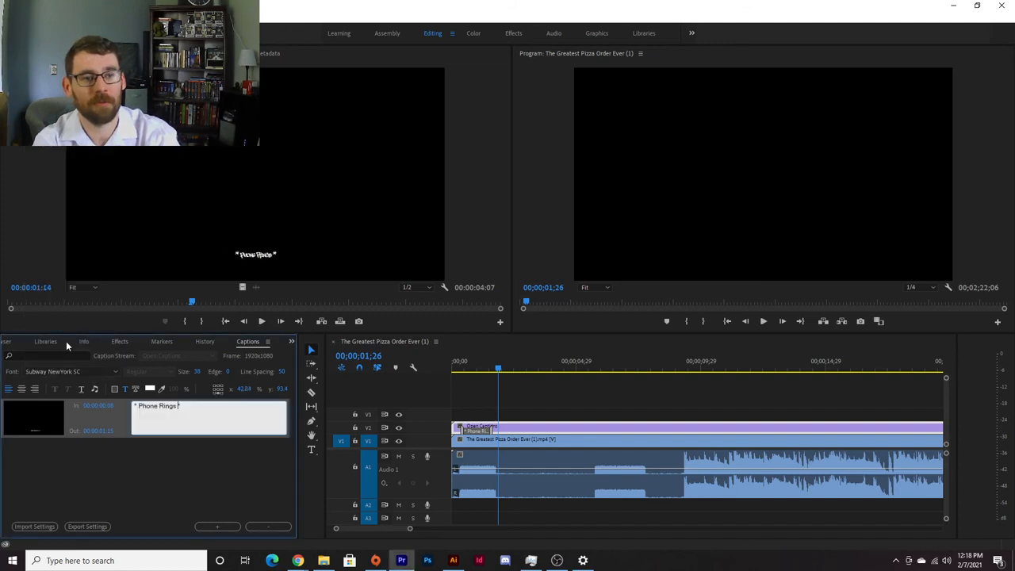
{"action": "left_click", "coordinate": [91, 369]}
{"action": "left_click", "coordinate": [77, 348]}
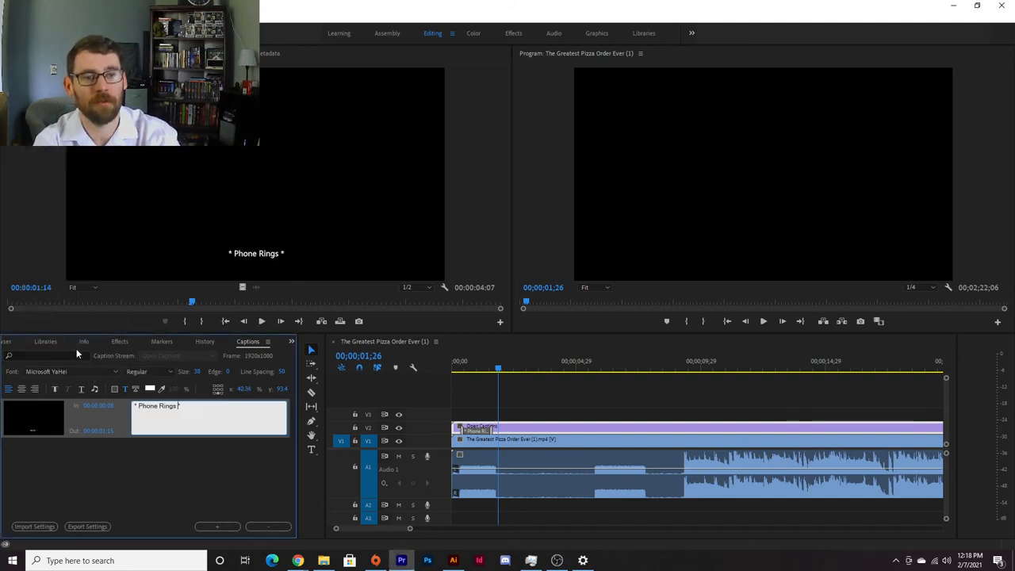
{"action": "left_click", "coordinate": [67, 371]}
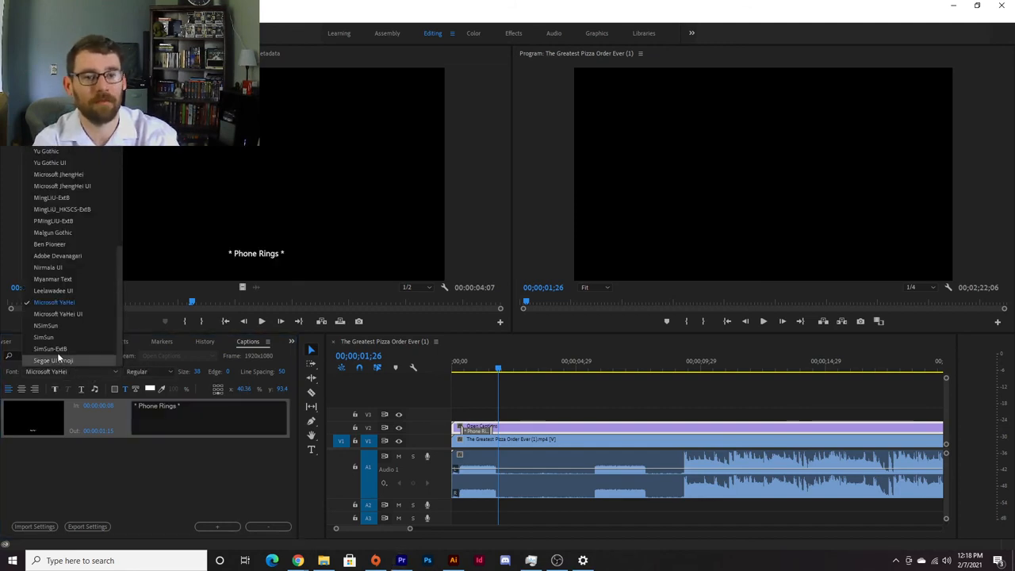
{"action": "left_click", "coordinate": [53, 337]}
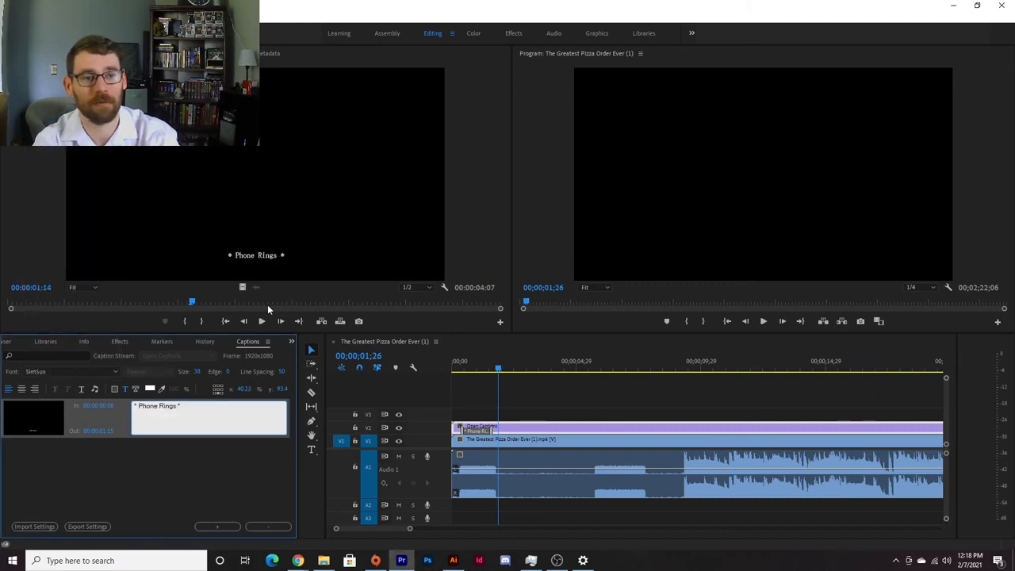
Step: Enlarge the source preview to 150% around the first caption's text to inspect its font closely
{"action": "left_click", "coordinate": [86, 287]}
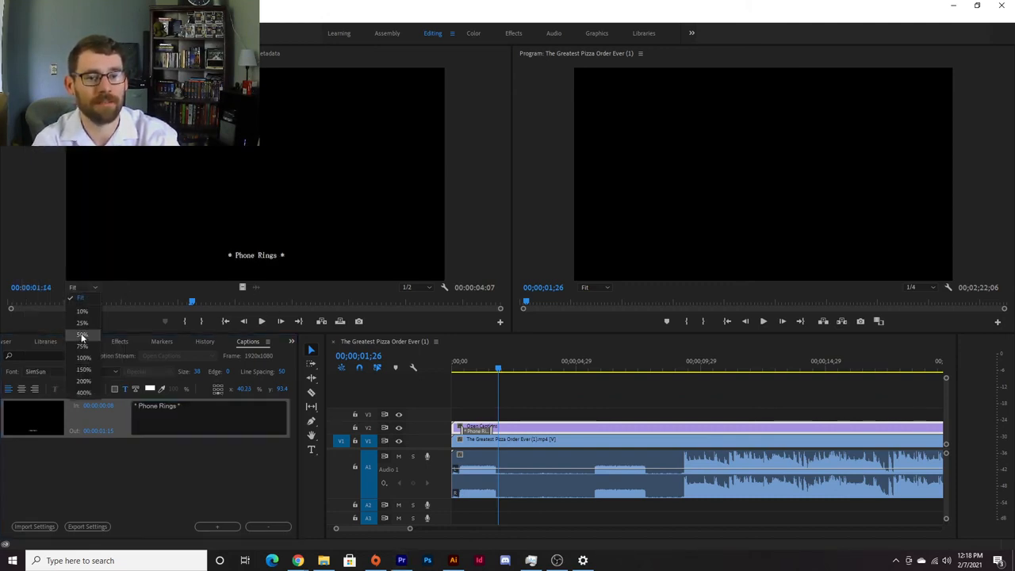
{"action": "left_click", "coordinate": [81, 323]}
{"action": "left_click", "coordinate": [75, 287]}
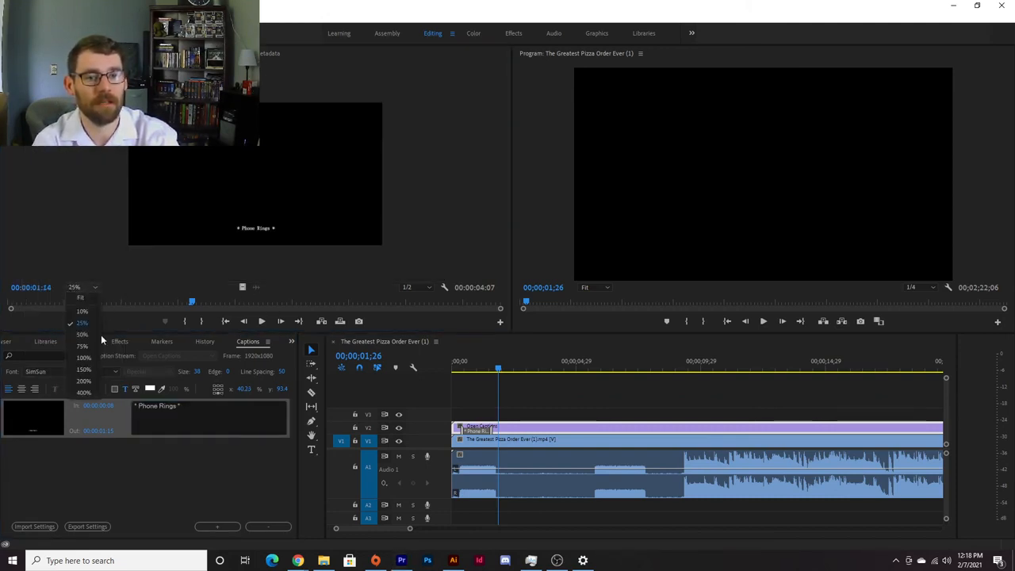
{"action": "left_click", "coordinate": [81, 370]}
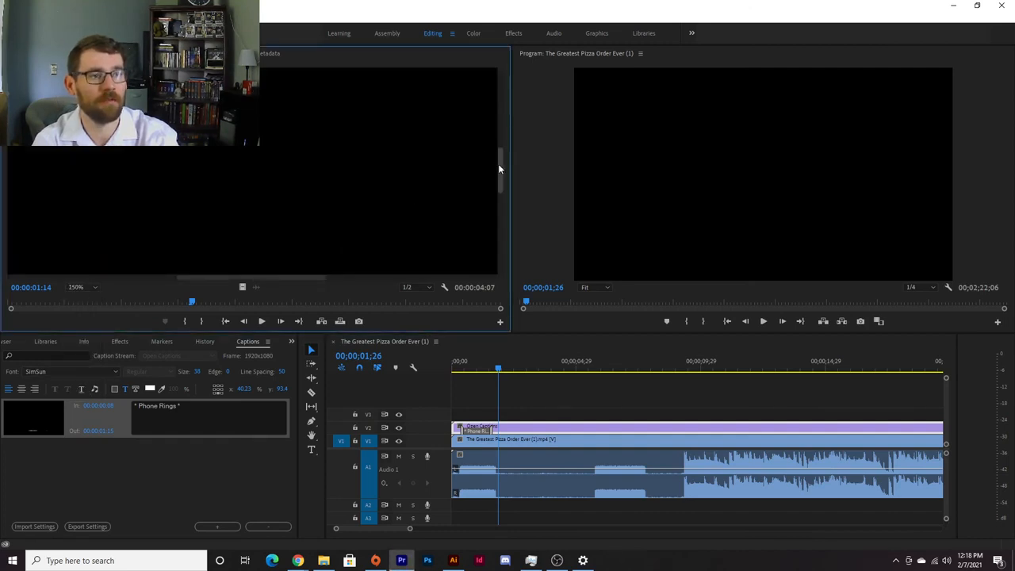
{"action": "left_click_drag", "start_coordinate": [499, 168], "coordinate": [500, 238]}
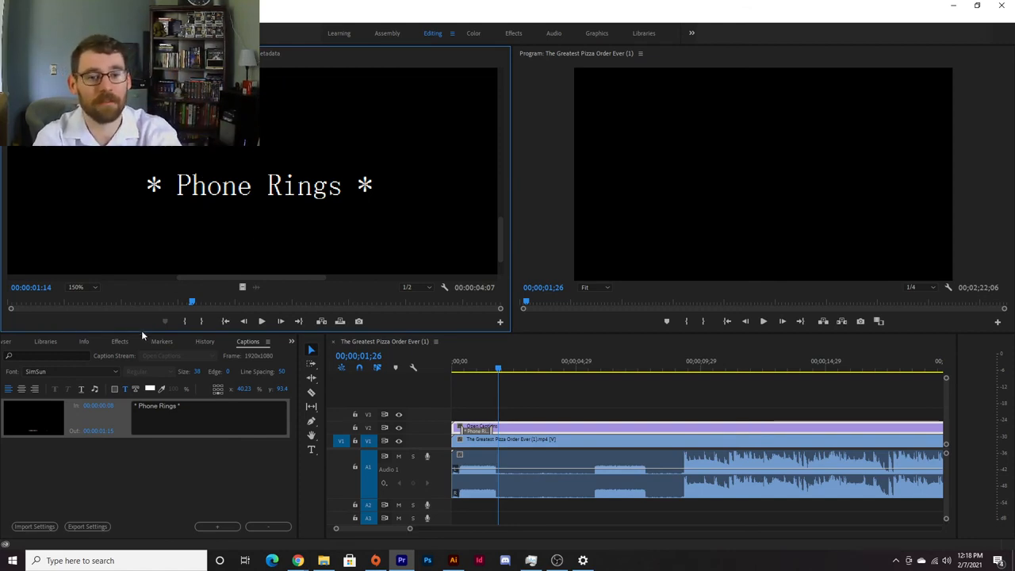
Step: Try the Ben Pioneer font on the first caption and settle on Arial Bold
{"action": "left_click", "coordinate": [110, 372]}
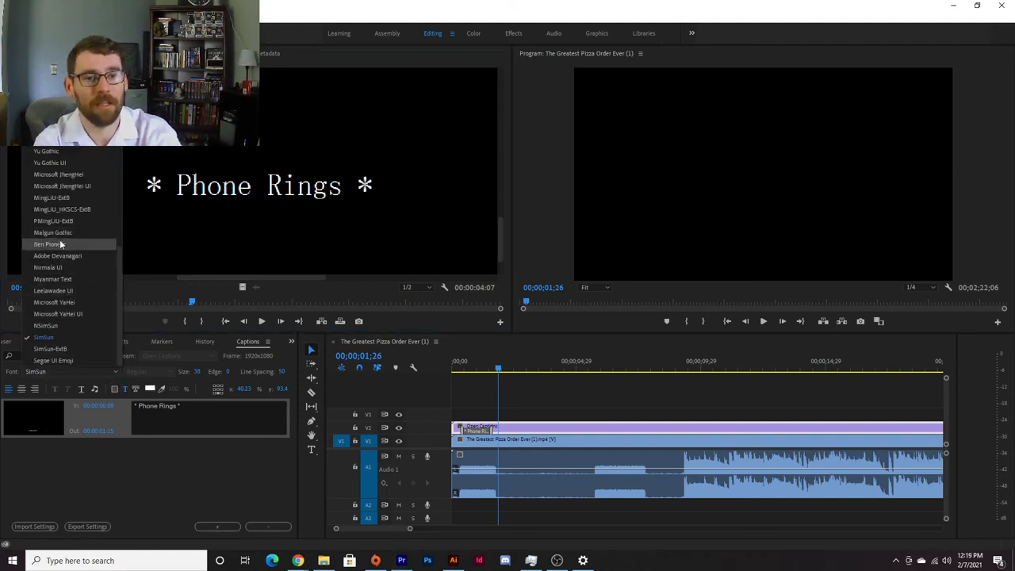
{"action": "left_click", "coordinate": [60, 244]}
{"action": "left_click", "coordinate": [82, 373]}
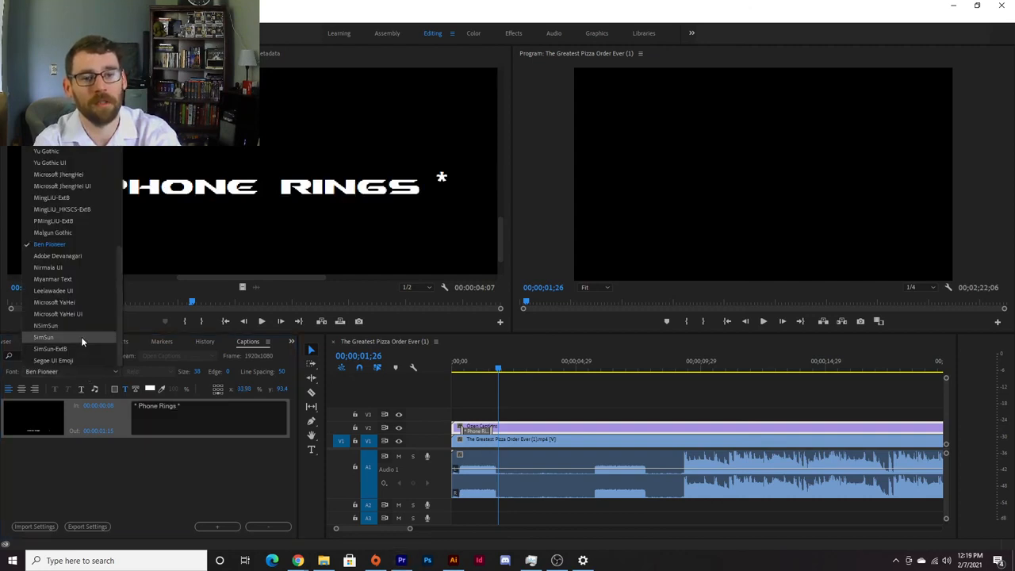
{"action": "scroll", "coordinate": [66, 242], "scroll_direction": "up", "scroll_amount": 10}
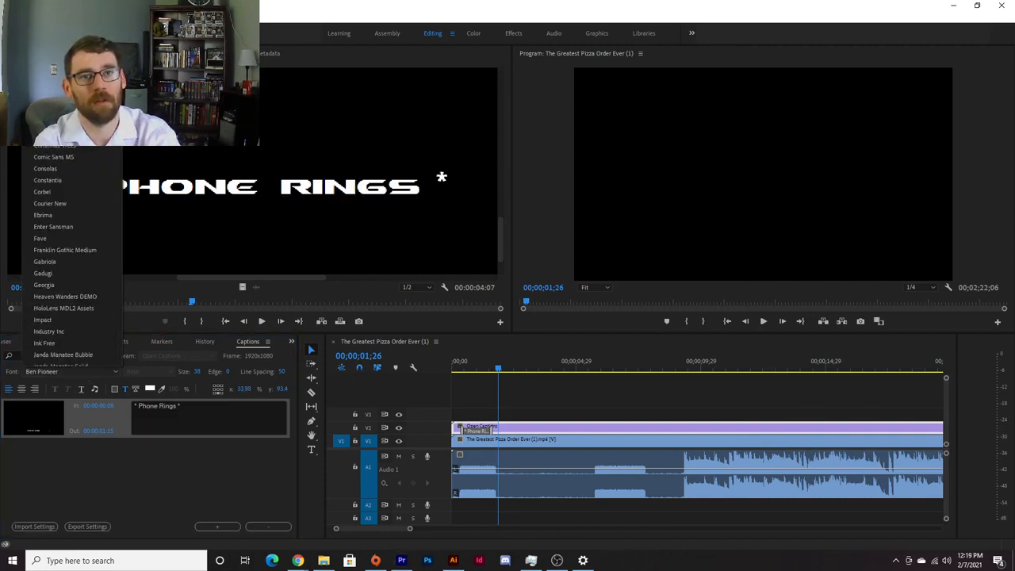
{"action": "left_click", "coordinate": [60, 88]}
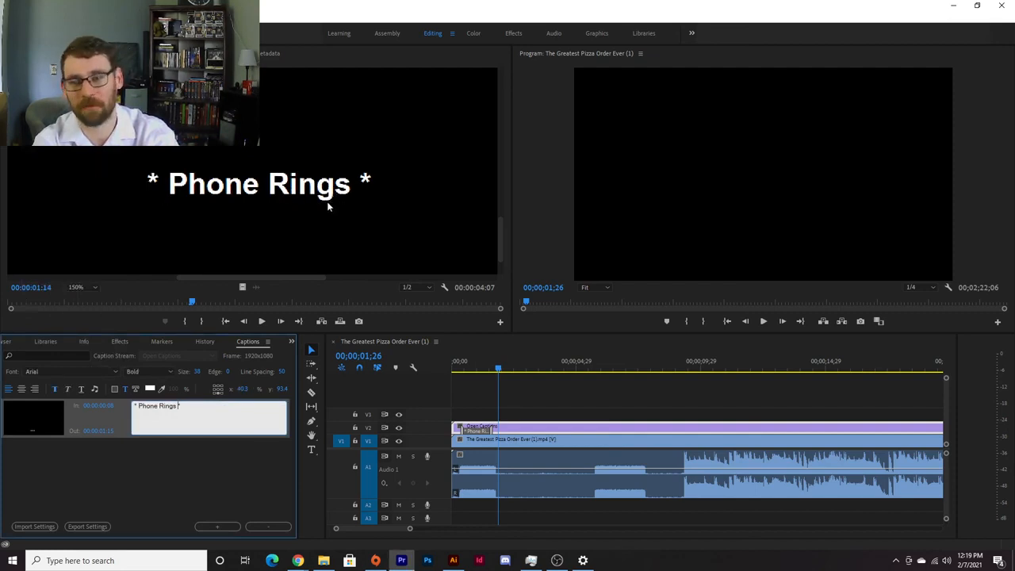
{"action": "left_click", "coordinate": [115, 371]}
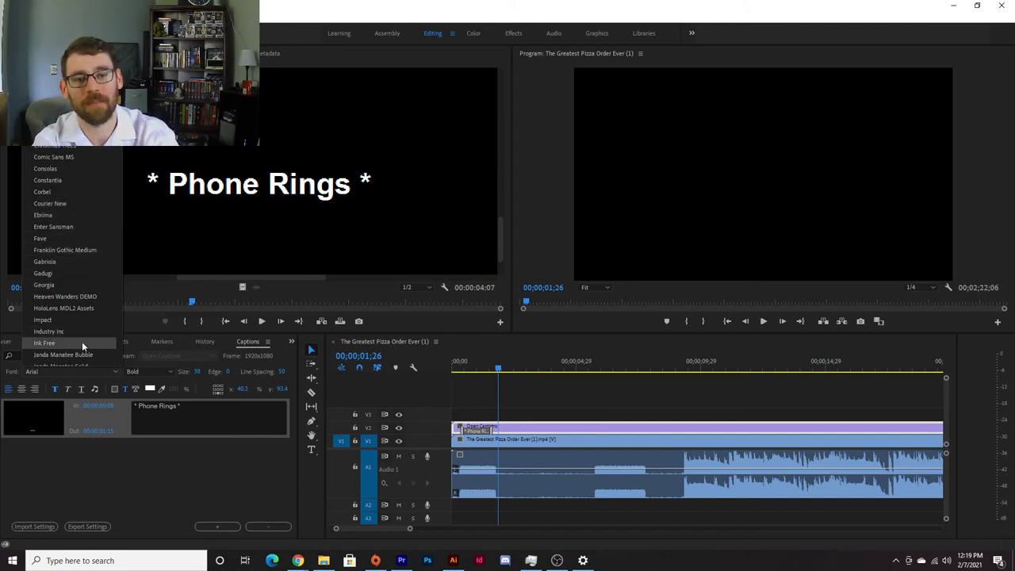
{"action": "scroll", "coordinate": [76, 330], "scroll_direction": "down", "scroll_amount": 10}
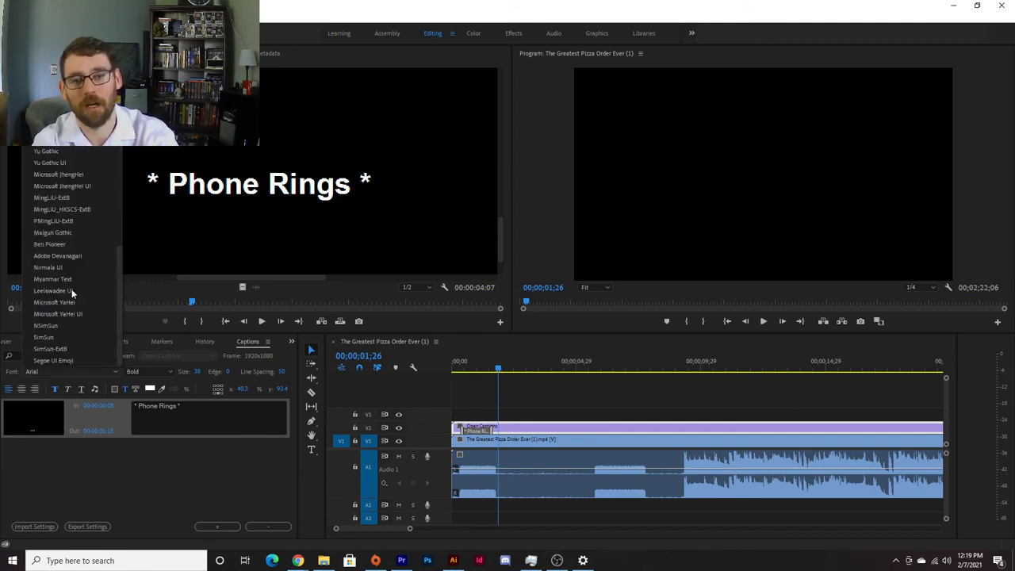
{"action": "scroll", "coordinate": [56, 175], "scroll_direction": "up", "scroll_amount": 10}
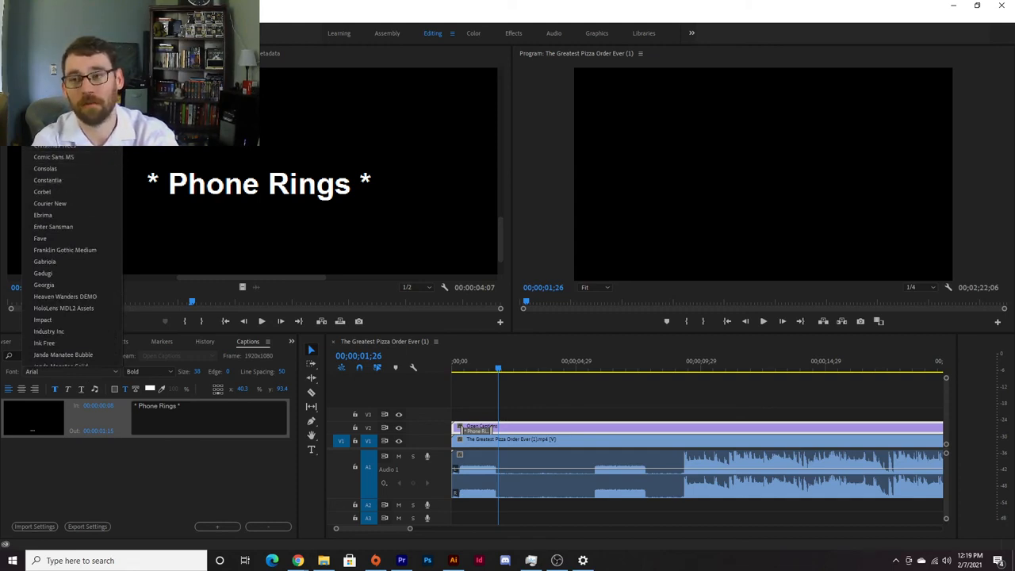
{"action": "key", "text": "Escape"}
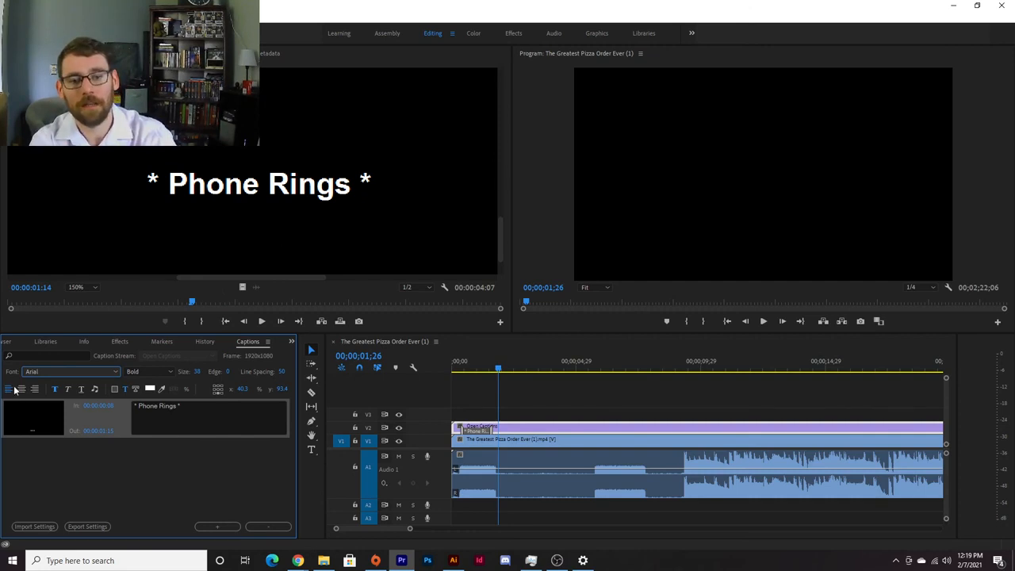
{"action": "left_click", "coordinate": [53, 389]}
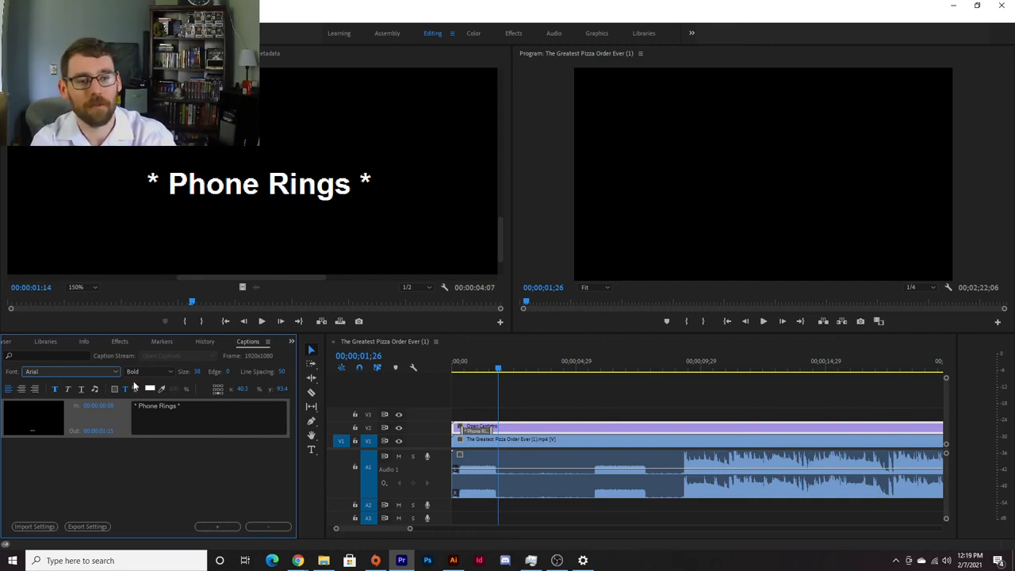
Step: Place the first caption block at the bottom centre of the frame and set its text colour to red E94040
{"action": "left_click", "coordinate": [214, 392]}
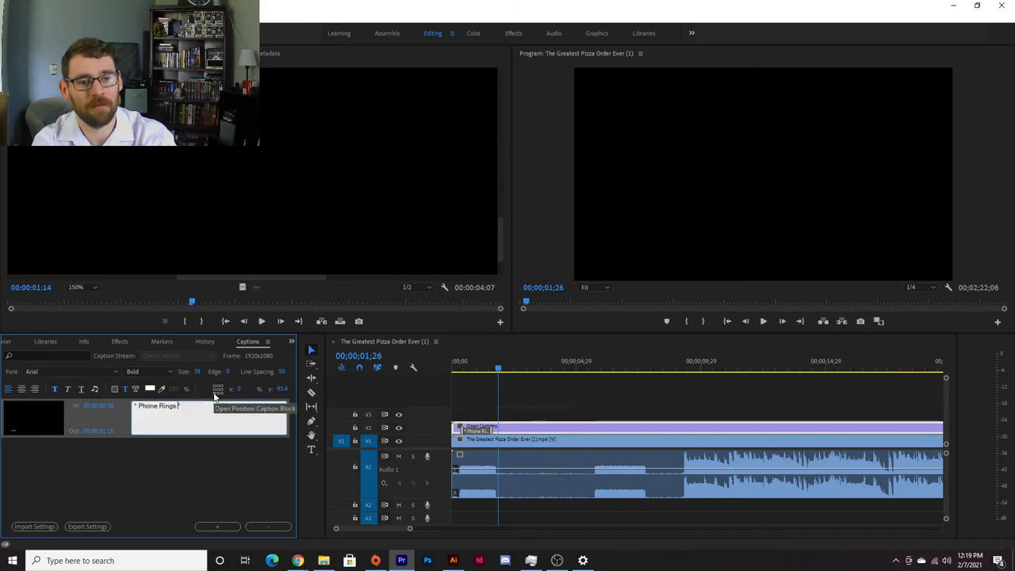
{"action": "left_click", "coordinate": [224, 395]}
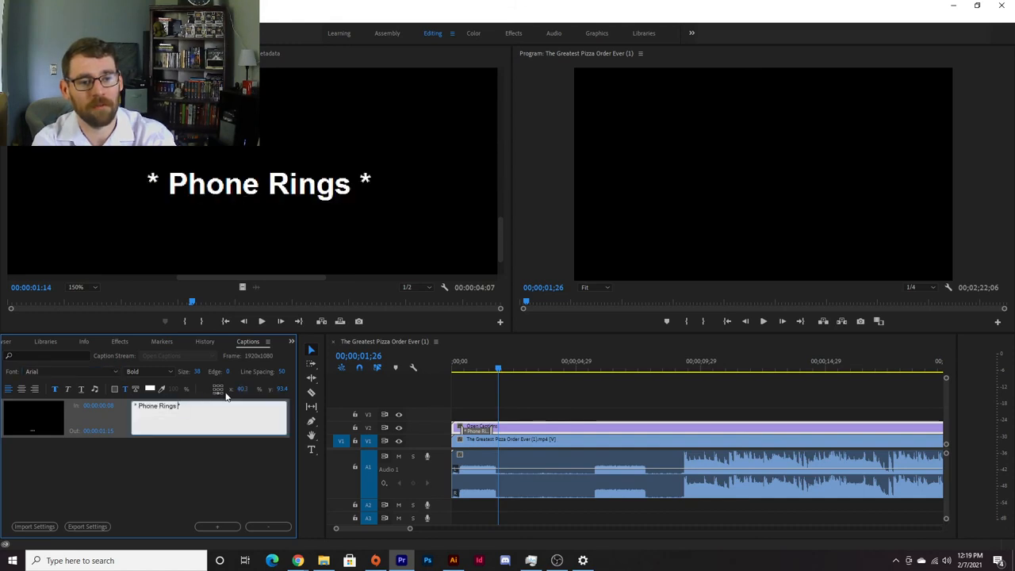
{"action": "left_click", "coordinate": [151, 390]}
{"action": "left_click", "coordinate": [477, 335]}
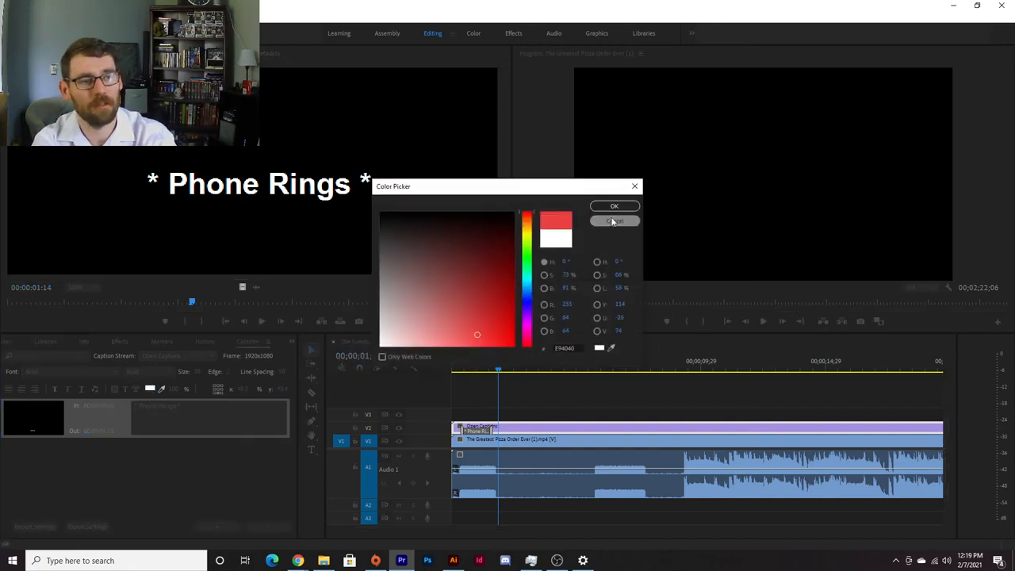
{"action": "left_click", "coordinate": [613, 206]}
Step: Try a music note symbol before the closing asterisk of the first caption's text
{"action": "left_click", "coordinate": [134, 387]}
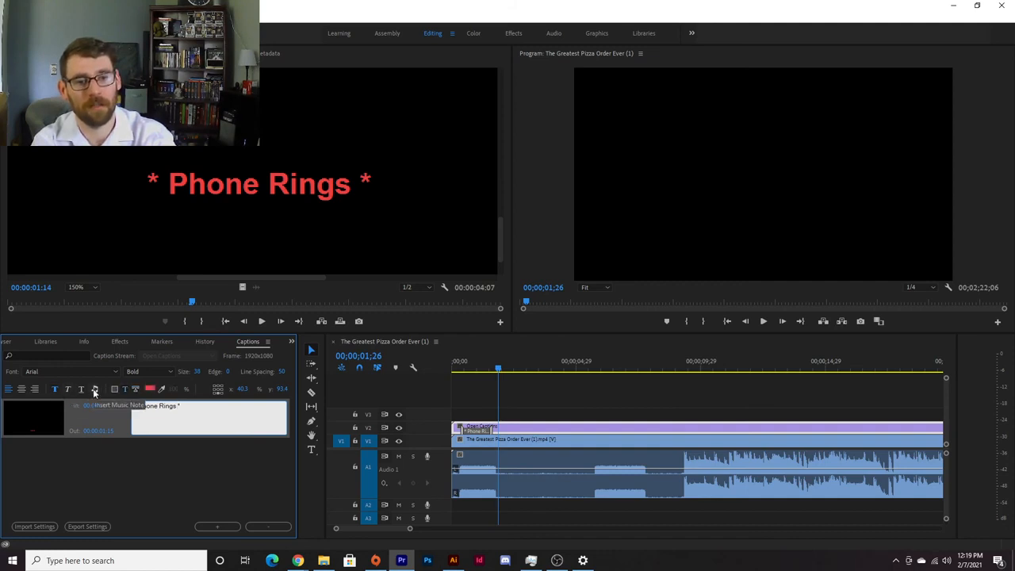
{"action": "left_click", "coordinate": [97, 388]}
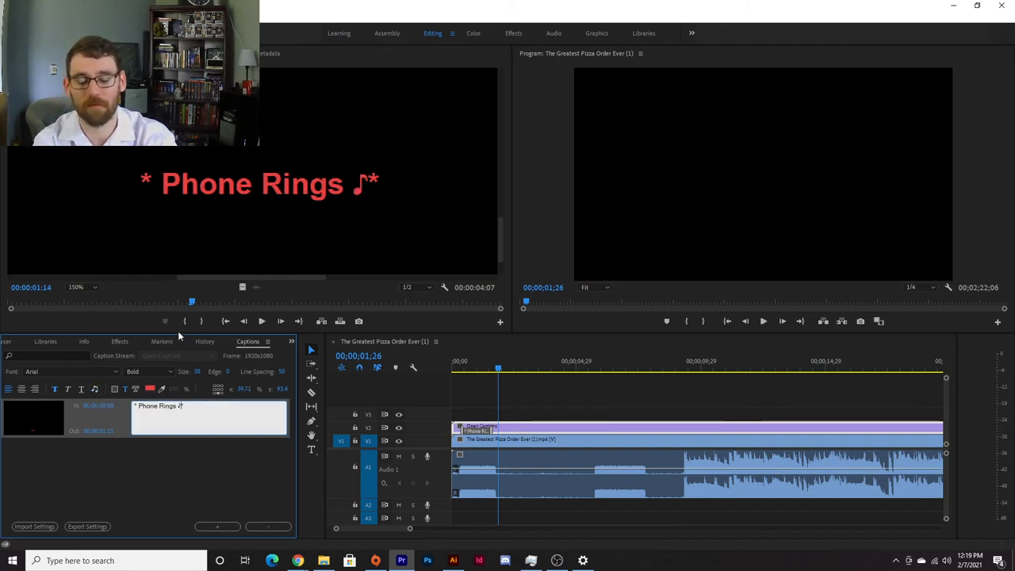
{"action": "key", "text": "BackSpace"}
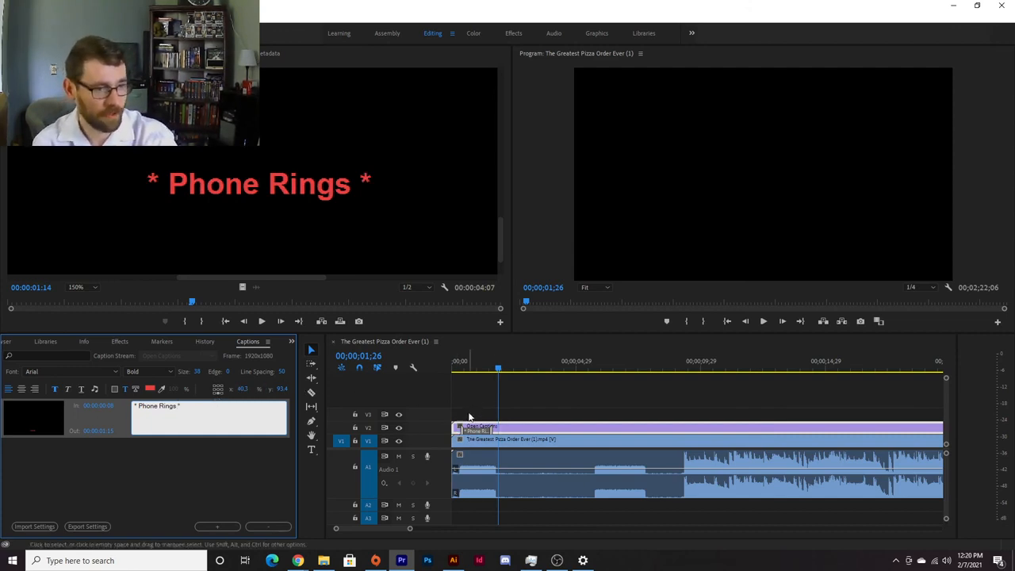
Step: Expand the V2 track and extend the first caption's end to about 00:00:01:18, where the first phone ring stops
{"action": "double_click", "coordinate": [368, 429]}
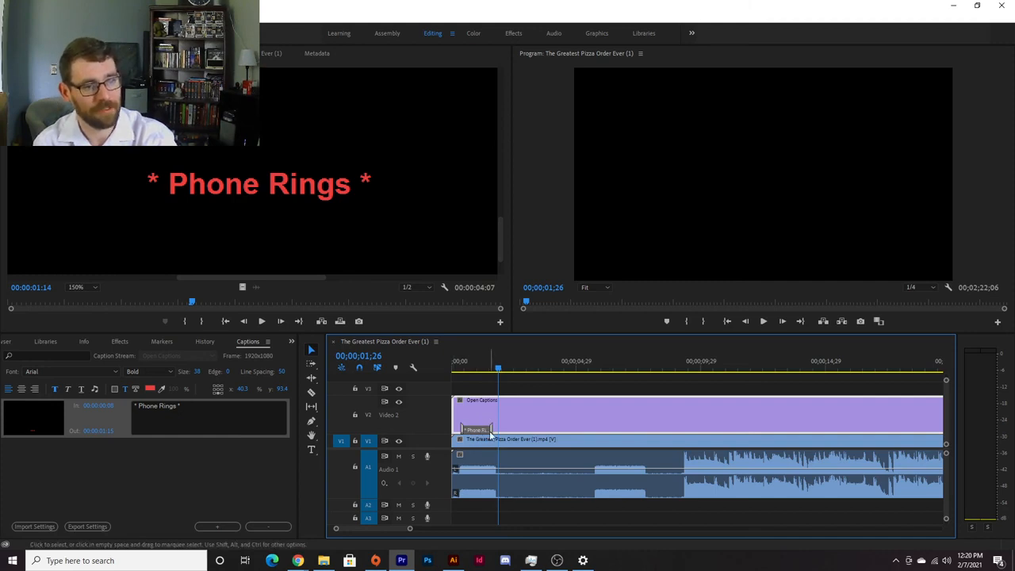
{"action": "left_click_drag", "start_coordinate": [464, 428], "coordinate": [491, 428]}
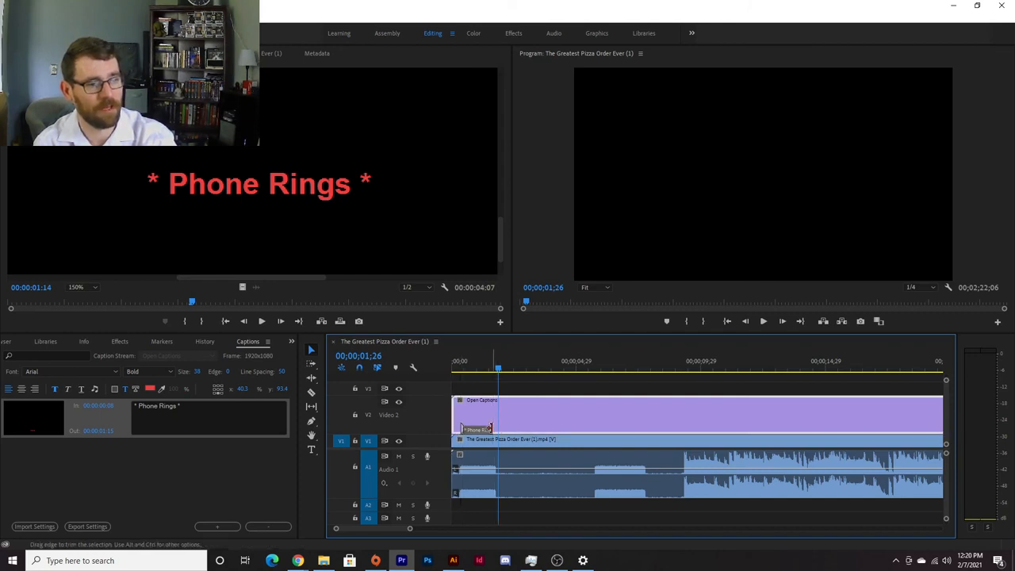
{"action": "left_click", "coordinate": [496, 370]}
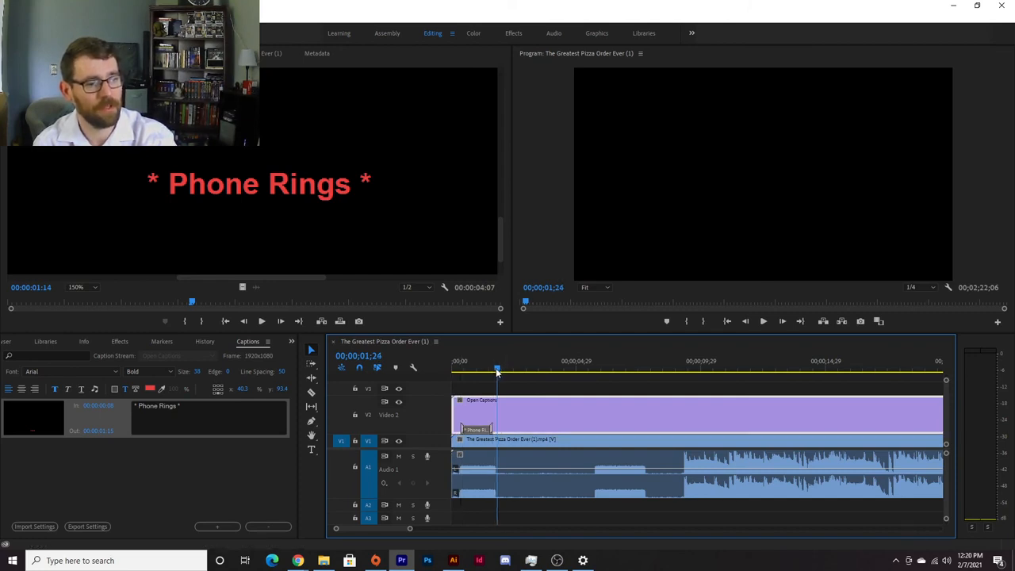
{"action": "left_click", "coordinate": [498, 429]}
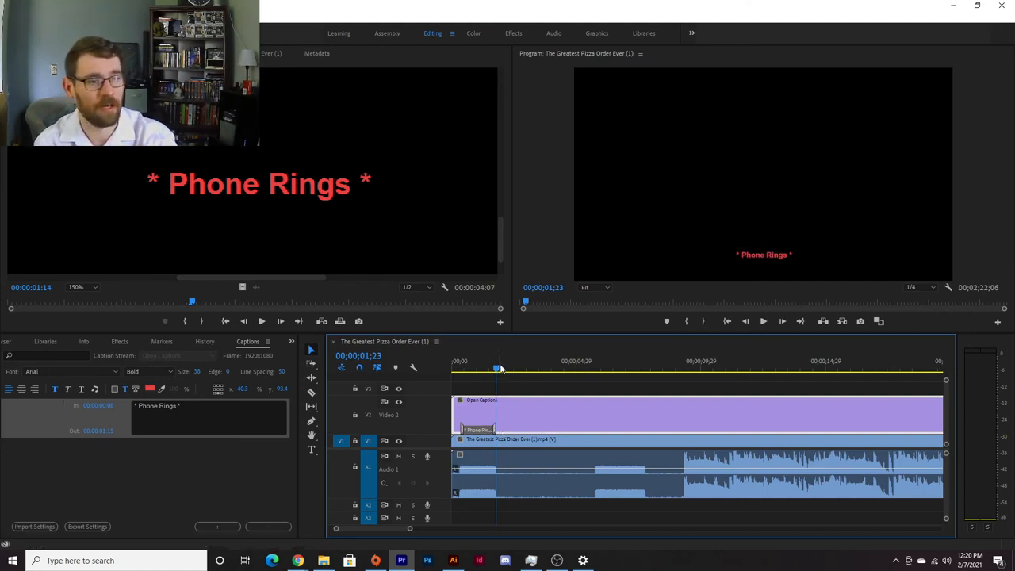
Step: Play back the second phone ring and park the playhead at its start, about 00;00;05;21
{"action": "left_click_drag", "start_coordinate": [495, 370], "coordinate": [589, 369]}
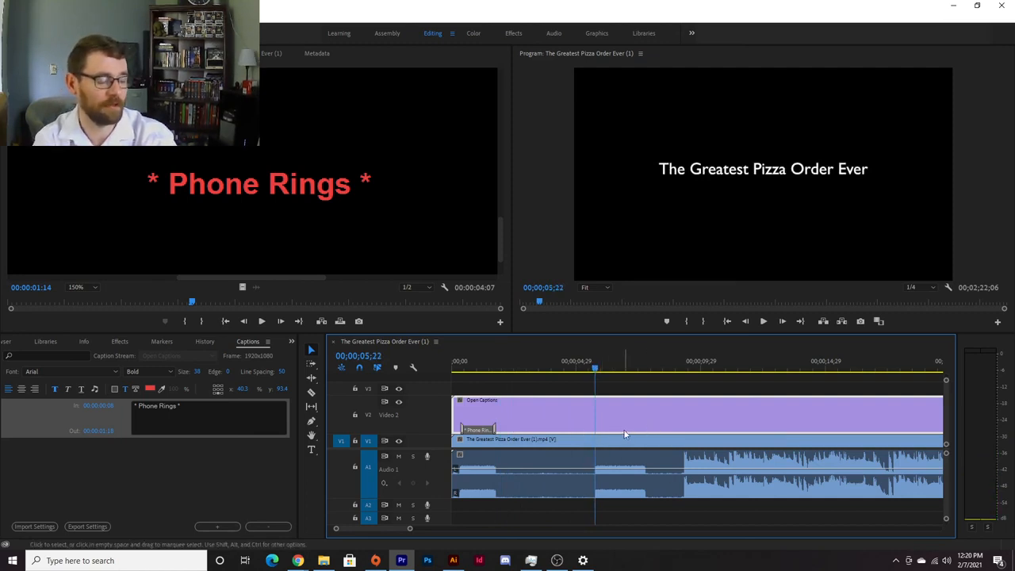
{"action": "key", "text": "space"}
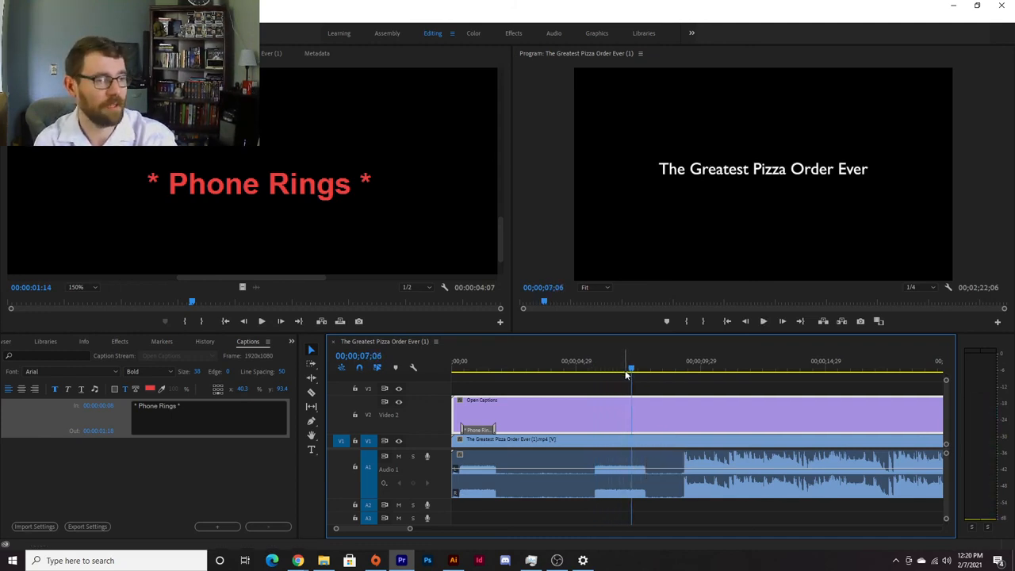
{"action": "left_click_drag", "start_coordinate": [631, 371], "coordinate": [594, 373]}
Step: Add a second caption block and copy the first caption's text "* Phone Rings *" into it
{"action": "left_click", "coordinate": [187, 413]}
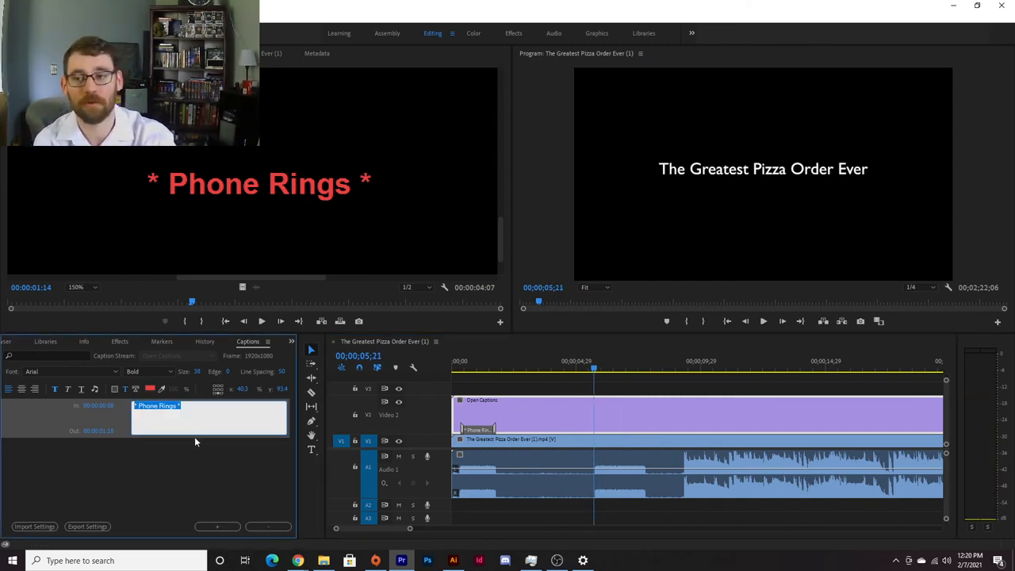
{"action": "left_click", "coordinate": [210, 526]}
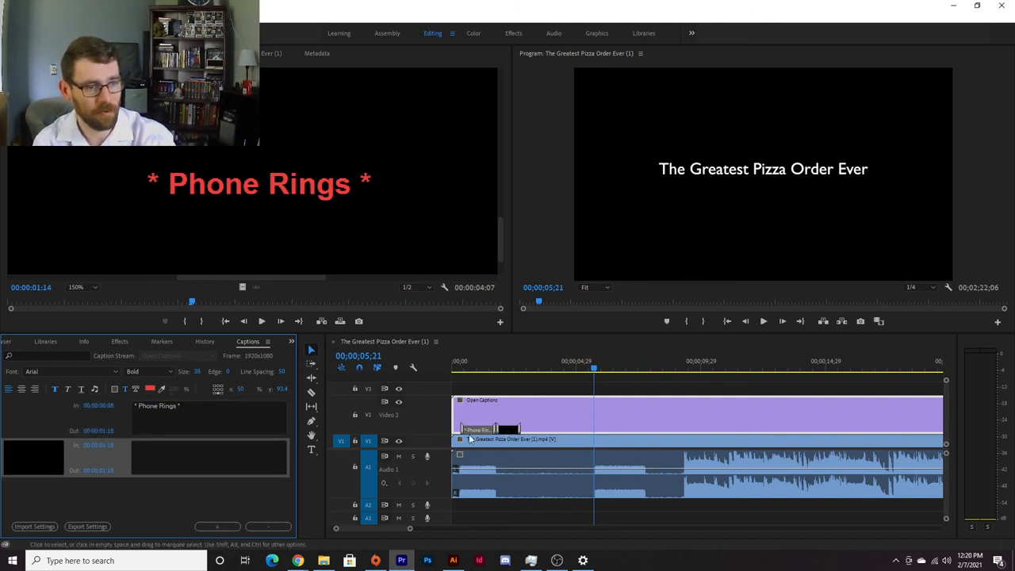
{"action": "left_click", "coordinate": [182, 461]}
{"action": "type", "text": "* Phone Rings *"}
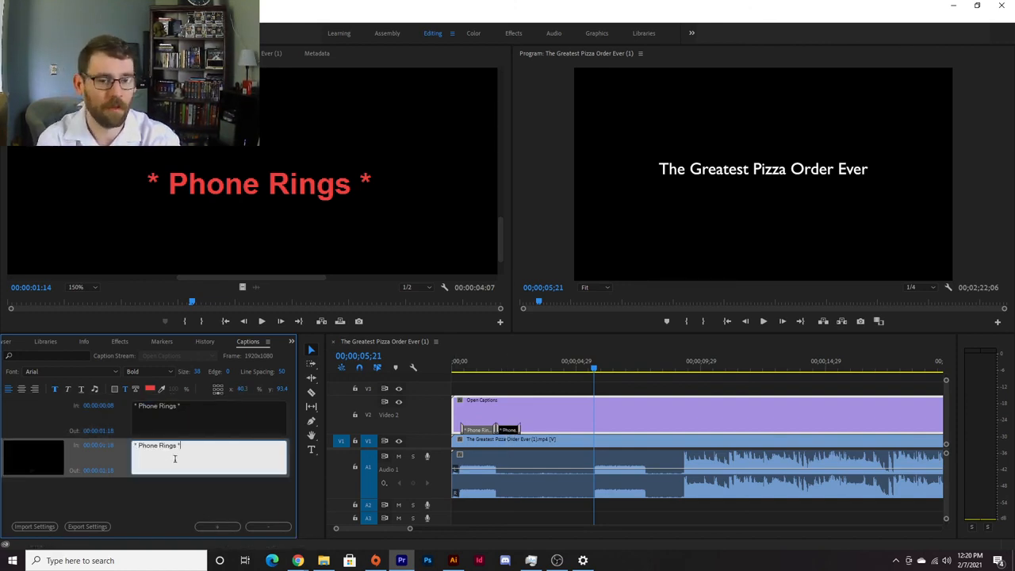
Step: Position the second "* Phone Rings *" caption over the second phone ring, ending at about 00:00:07:19, and play it back
{"action": "left_click_drag", "start_coordinate": [208, 455], "coordinate": [85, 446]}
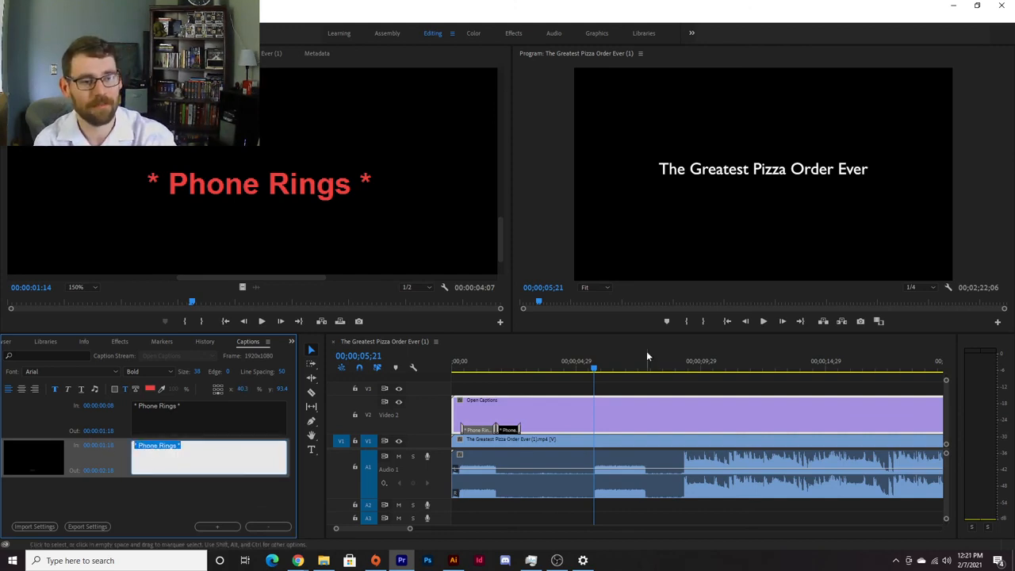
{"action": "left_click", "coordinate": [508, 369]}
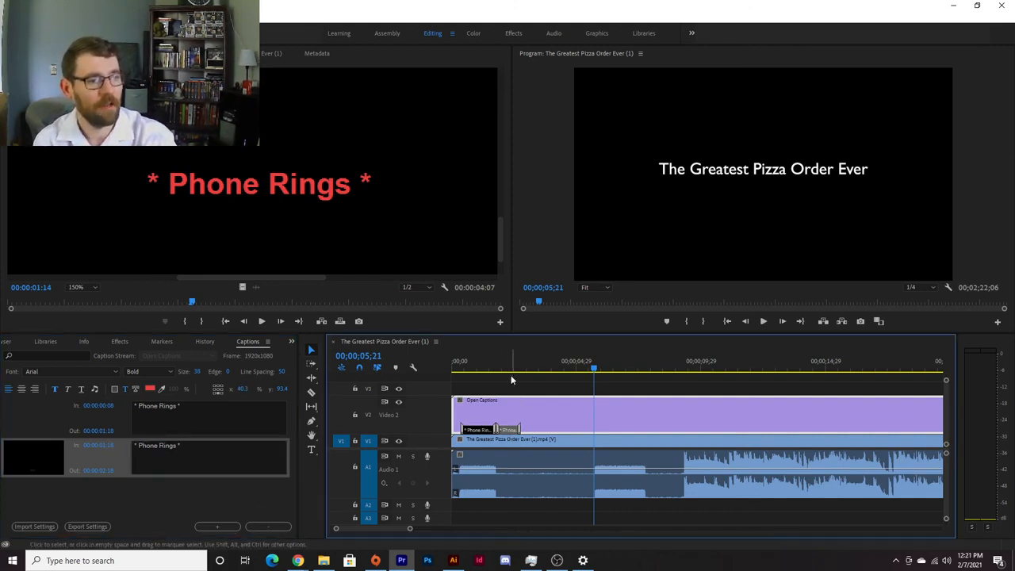
{"action": "mouse_move", "coordinate": [508, 369]}
{"action": "left_mouse_down"}
{"action": "mouse_move", "coordinate": [473, 371]}
{"action": "mouse_move", "coordinate": [502, 371]}
{"action": "left_mouse_up"}
{"action": "left_click_drag", "start_coordinate": [516, 429], "coordinate": [646, 430]}
{"action": "left_click", "coordinate": [589, 371]}
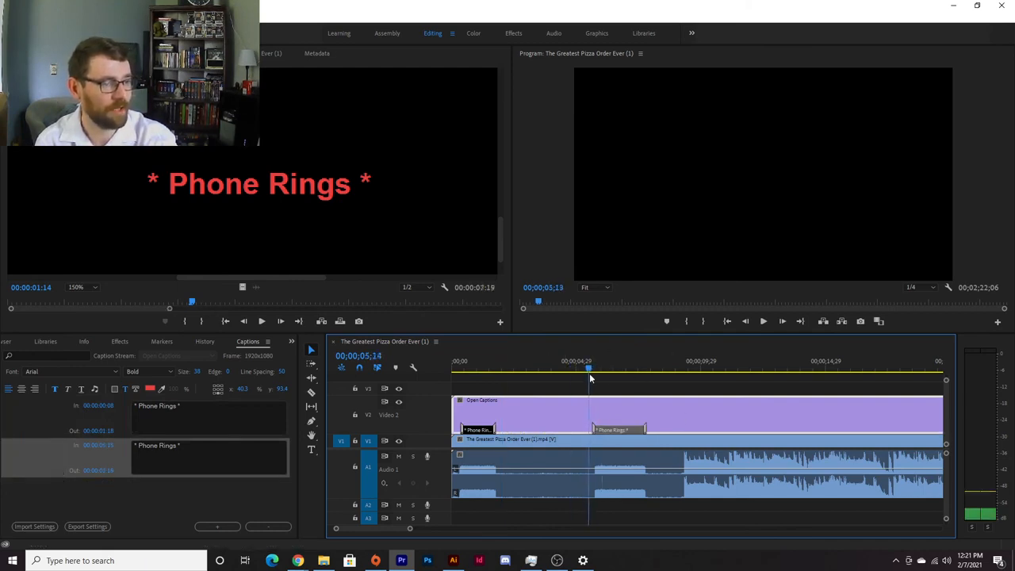
{"action": "key", "text": "space"}
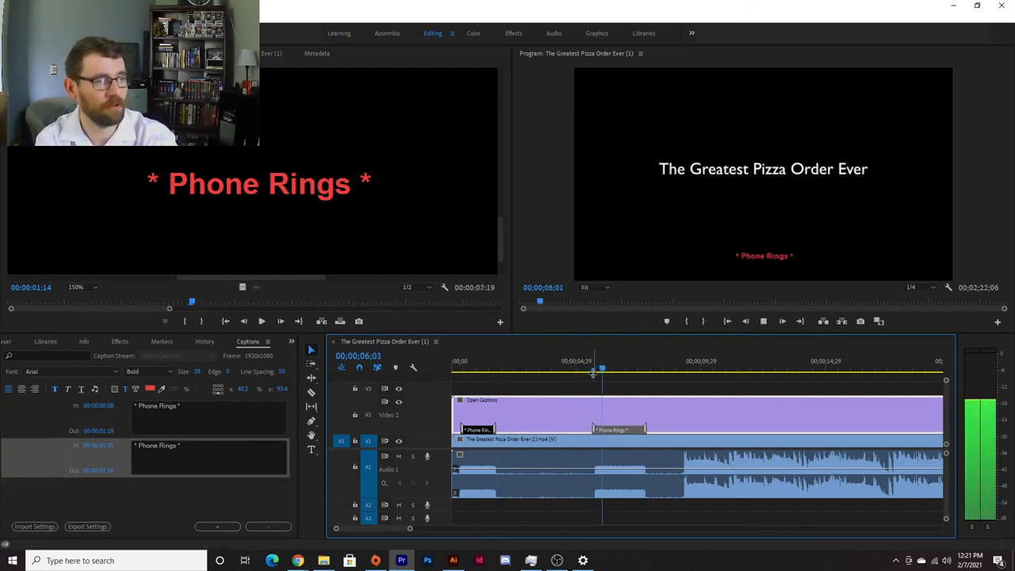
{"action": "key", "text": "space"}
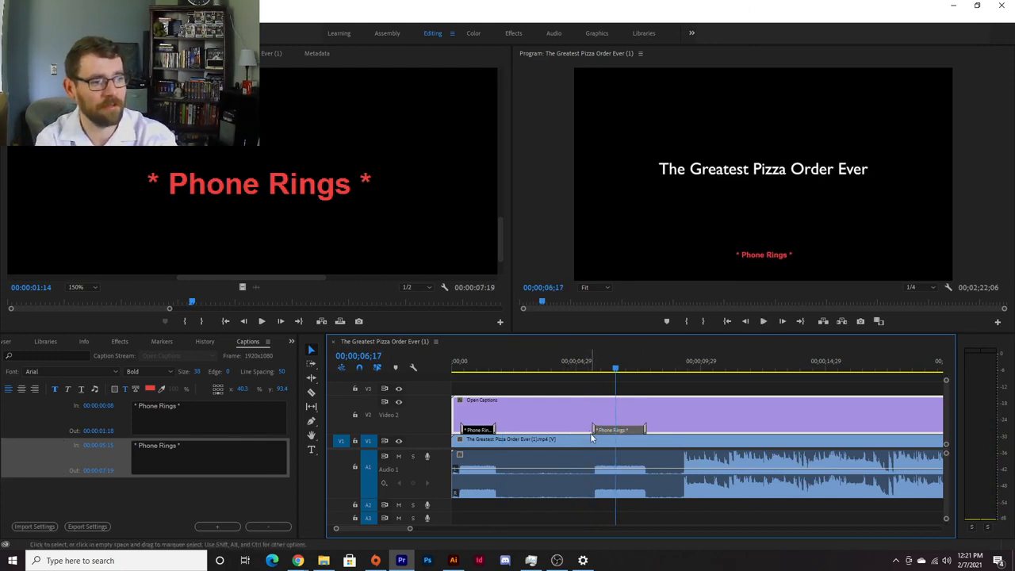
Step: Try an earlier start of about 00:00:04:20 for the second caption and play it back
{"action": "left_click_drag", "start_coordinate": [591, 436], "coordinate": [573, 435]}
{"action": "left_click", "coordinate": [566, 363]}
{"action": "key", "text": "space"}
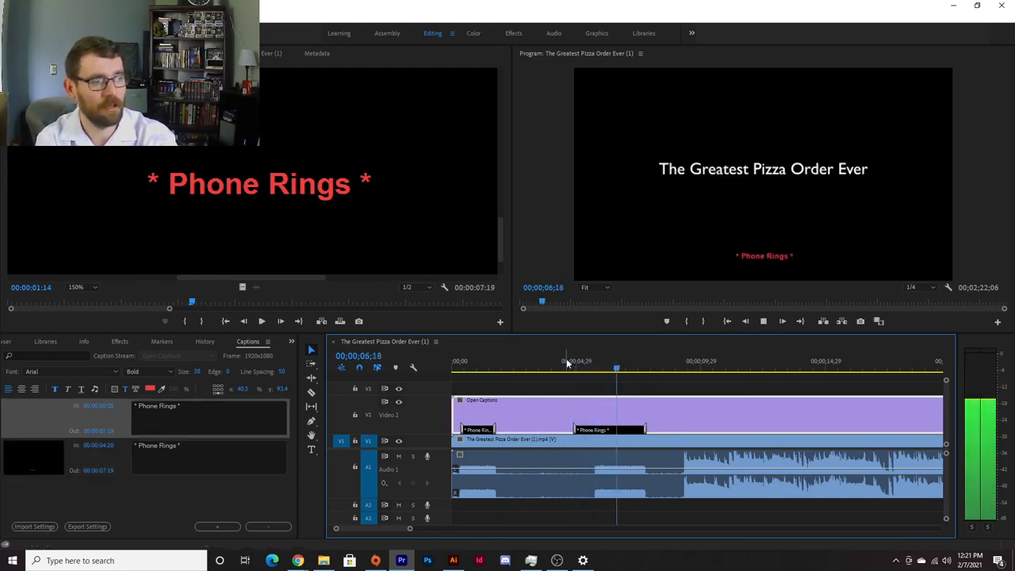
{"action": "key", "text": "space"}
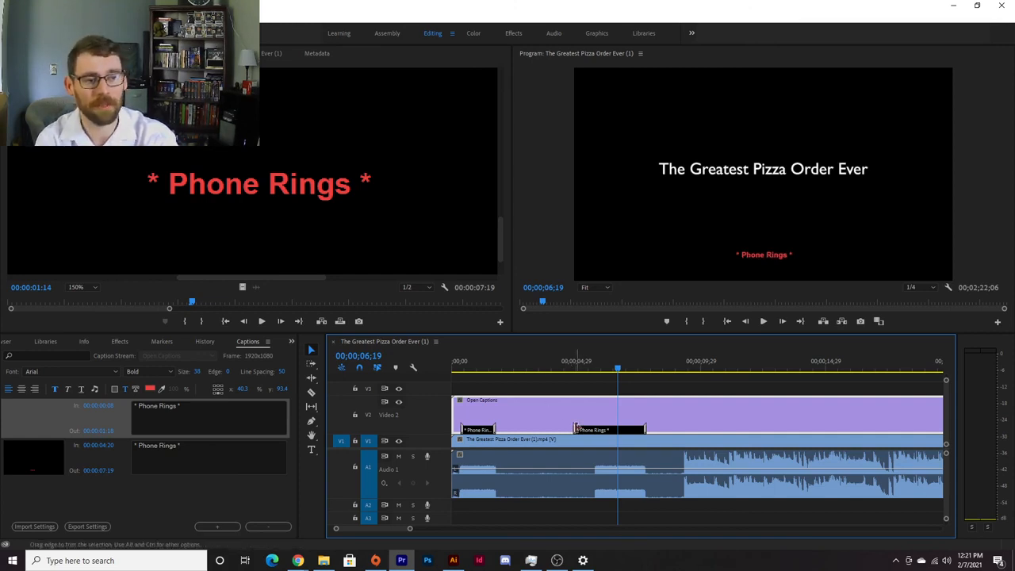
Step: Trim the second caption's start to about 00:00:05:15, where the second phone ring begins
{"action": "left_click", "coordinate": [579, 429]}
{"action": "left_click_drag", "start_coordinate": [600, 429], "coordinate": [592, 429]}
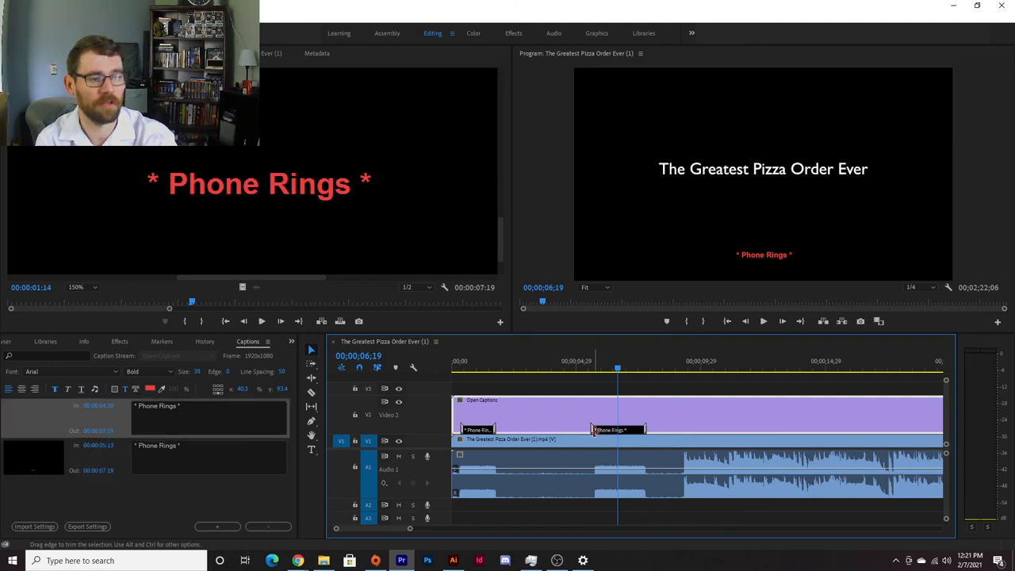
{"action": "left_click", "coordinate": [595, 430]}
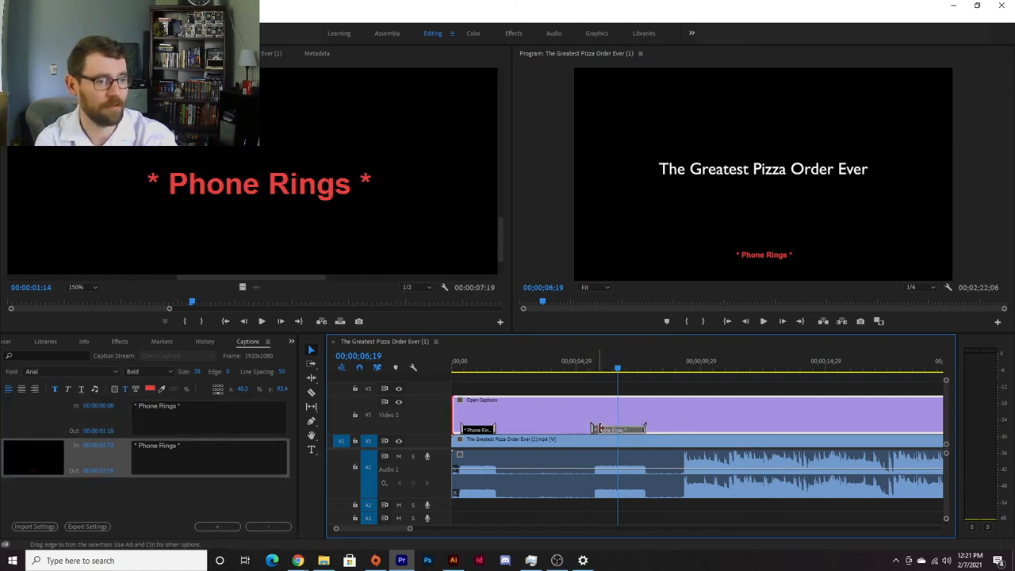
{"action": "left_click_drag", "start_coordinate": [601, 428], "coordinate": [602, 428]}
{"action": "left_click_drag", "start_coordinate": [602, 367], "coordinate": [593, 368]}
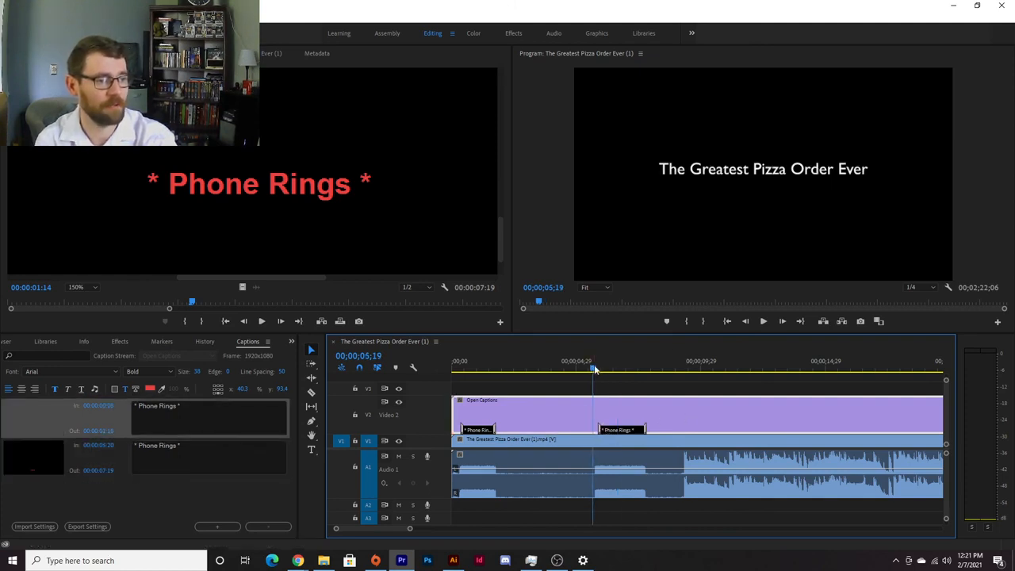
{"action": "left_click_drag", "start_coordinate": [599, 430], "coordinate": [594, 430]}
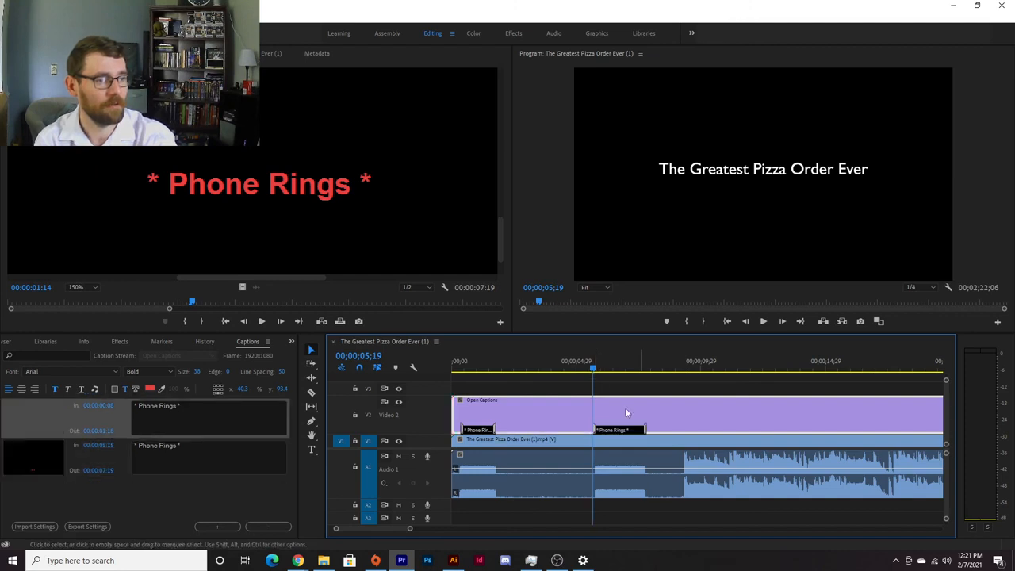
Step: Play back the audio after the second ring and park the playhead at its start, about 00;00;09;08
{"action": "left_click_drag", "start_coordinate": [588, 367], "coordinate": [682, 368]}
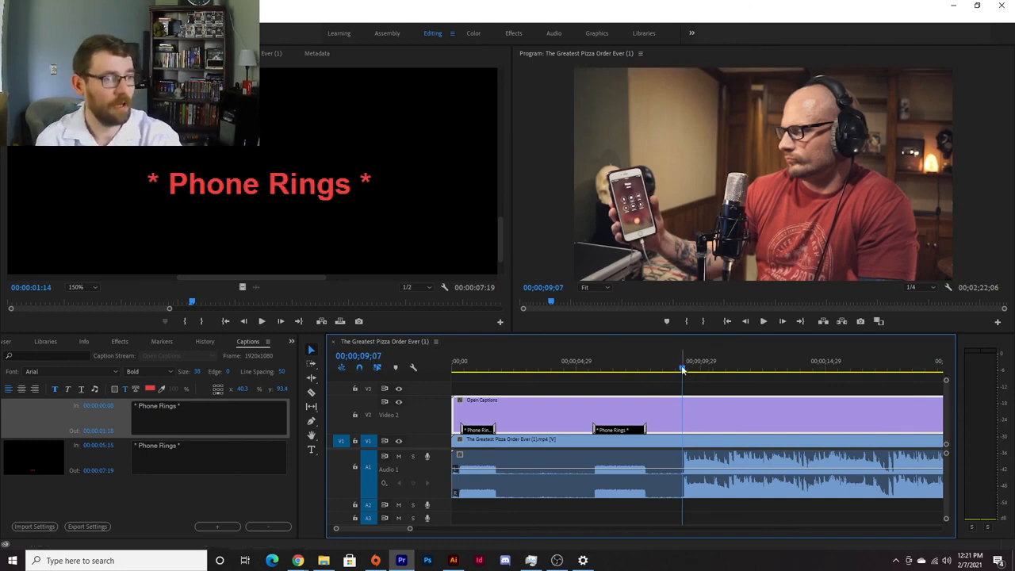
{"action": "left_click_drag", "start_coordinate": [682, 369], "coordinate": [646, 371]}
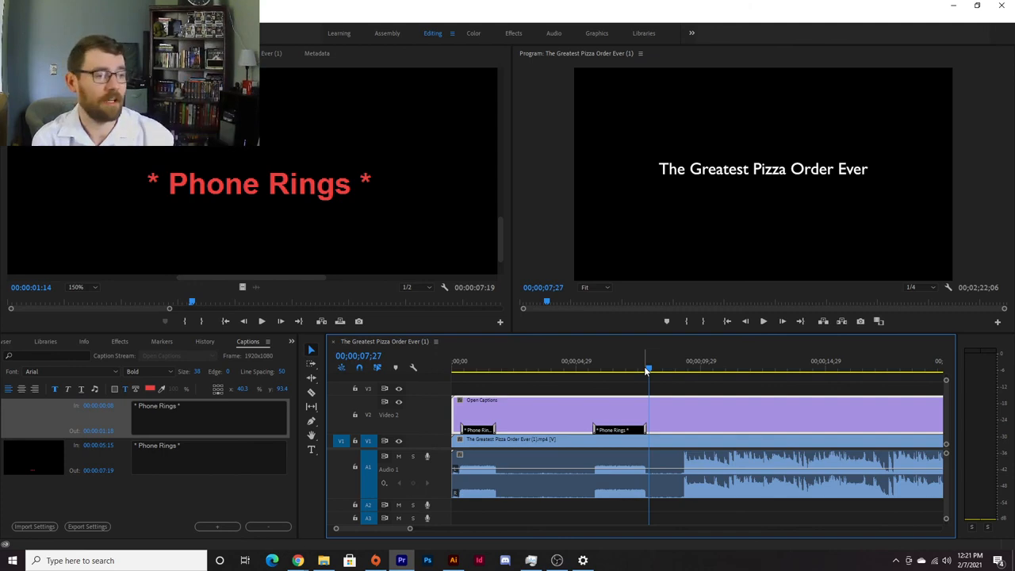
{"action": "left_click_drag", "start_coordinate": [649, 370], "coordinate": [684, 369]}
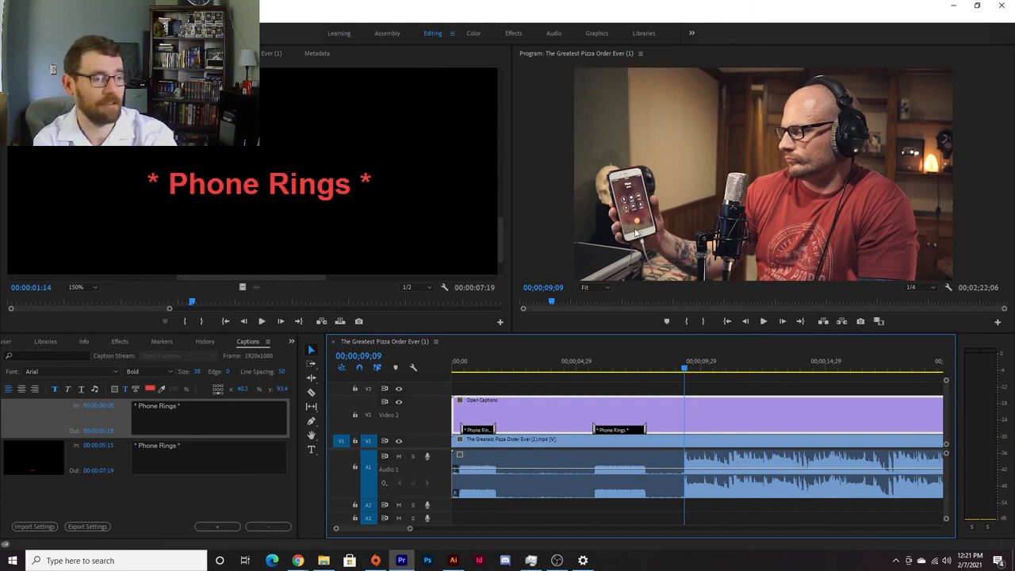
{"action": "key", "text": "space"}
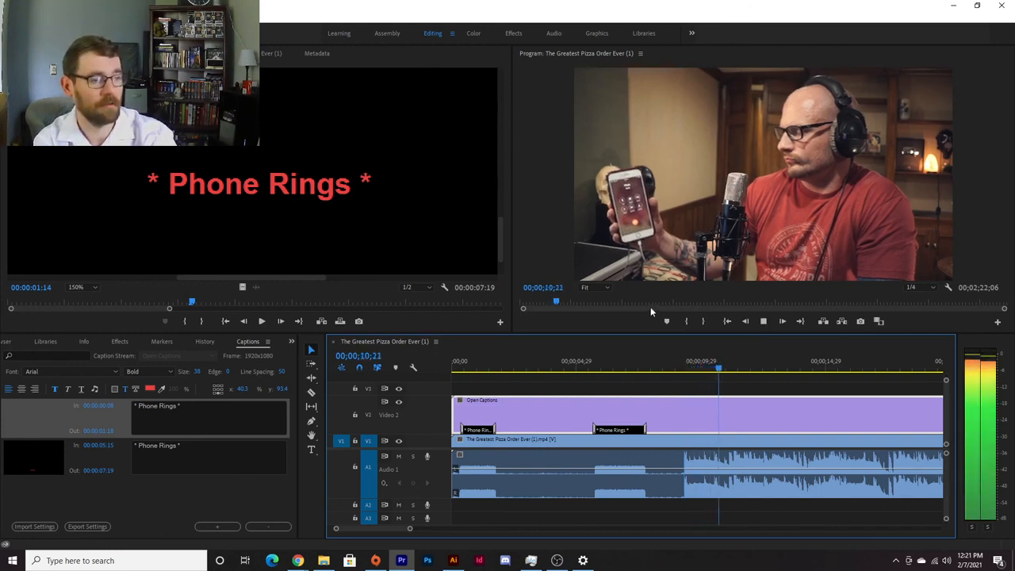
{"action": "key", "text": "space"}
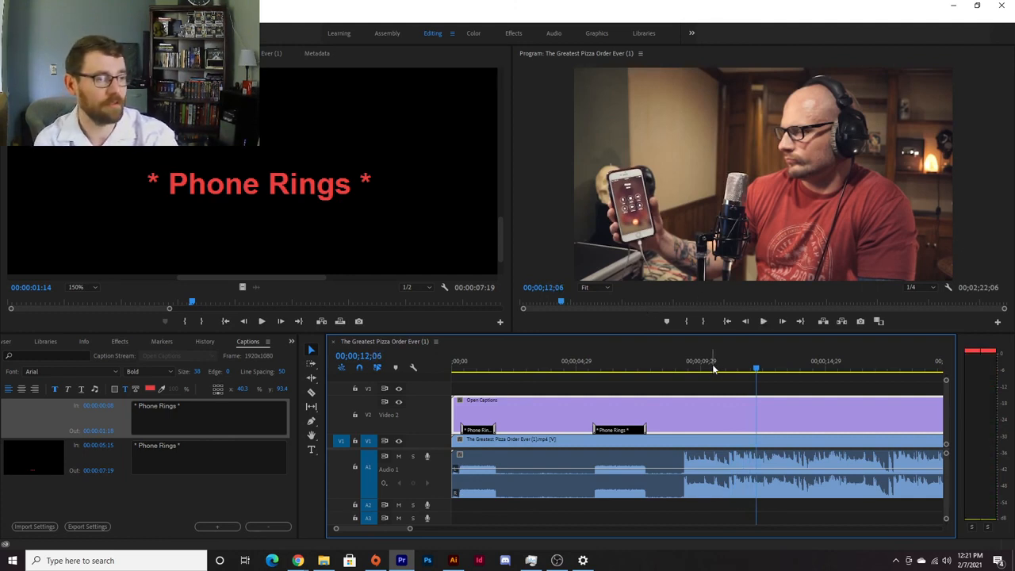
{"action": "left_click_drag", "start_coordinate": [713, 370], "coordinate": [703, 371]}
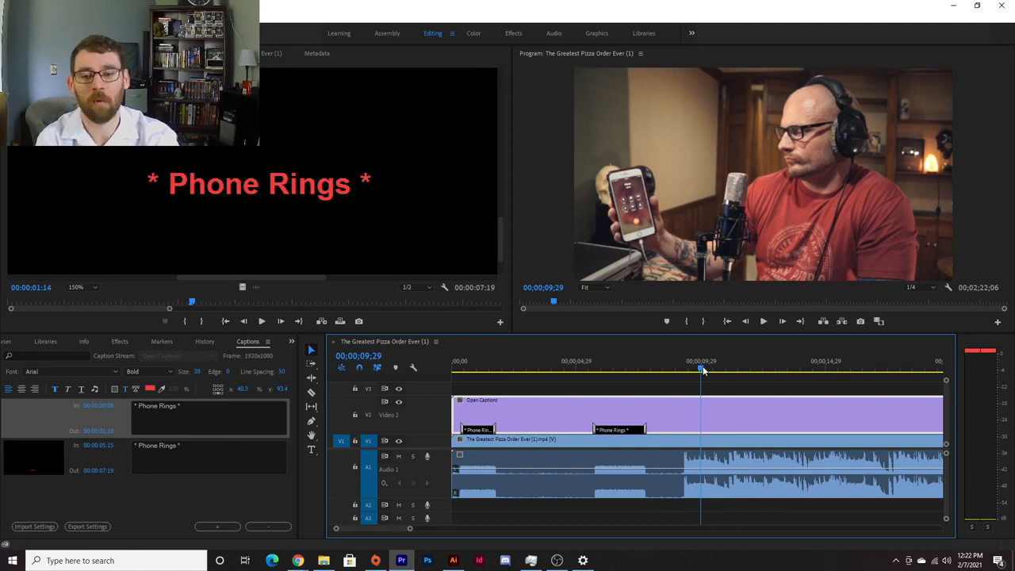
{"action": "left_click_drag", "start_coordinate": [703, 371], "coordinate": [683, 370]}
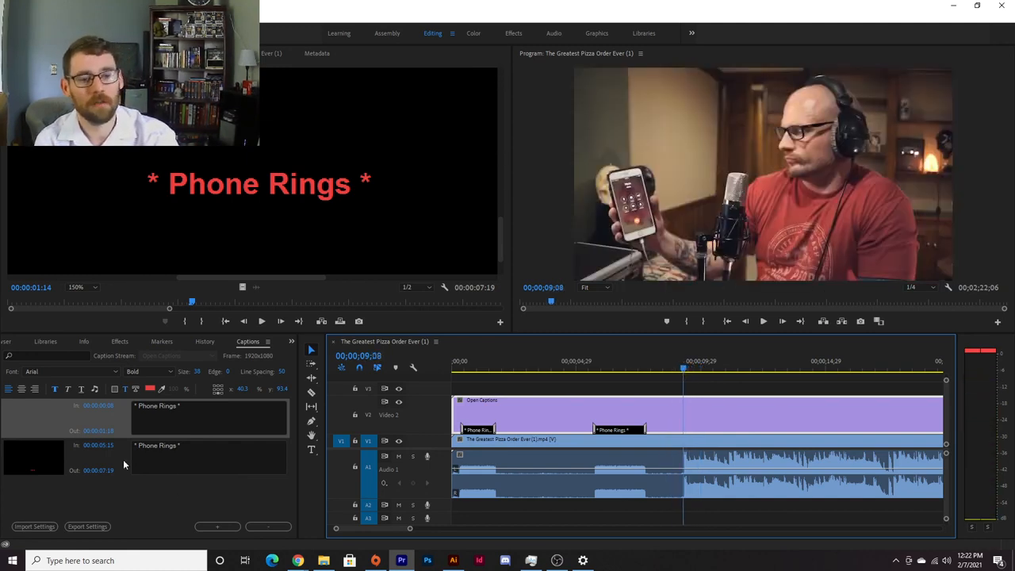
Step: Add a third caption of four music note symbols and move it to start at about 00:00:09:03
{"action": "left_click", "coordinate": [177, 457]}
{"action": "left_click", "coordinate": [226, 526]}
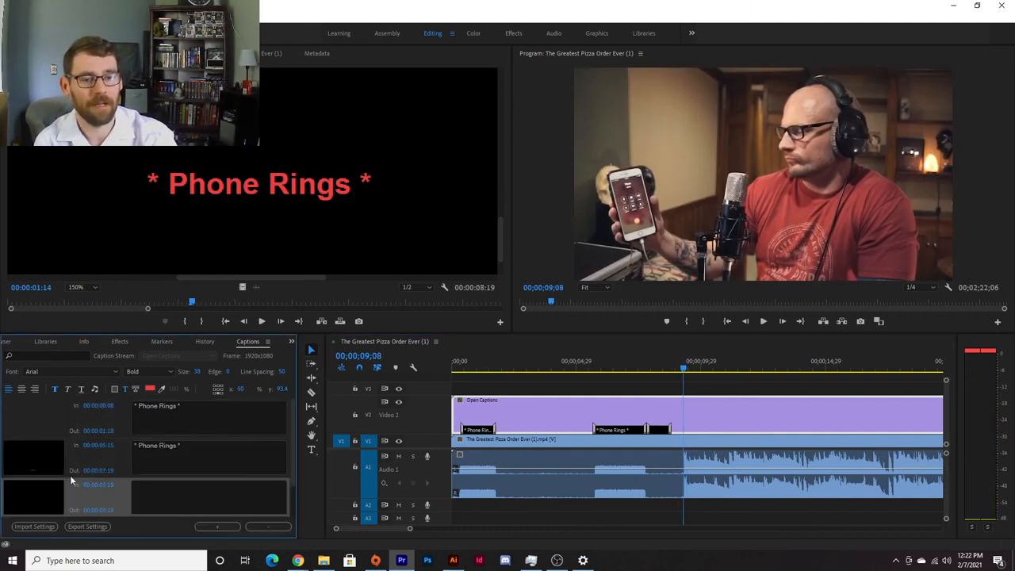
{"action": "left_click", "coordinate": [168, 501]}
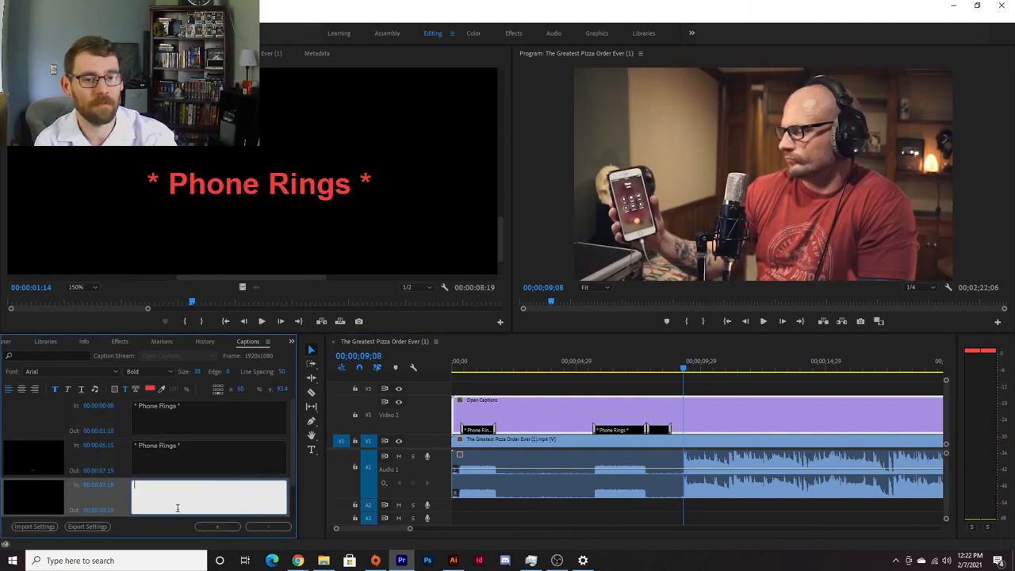
{"action": "left_click", "coordinate": [95, 388]}
{"action": "left_click", "coordinate": [95, 389]}
{"action": "left_click", "coordinate": [95, 388]}
{"action": "left_click", "coordinate": [95, 388]}
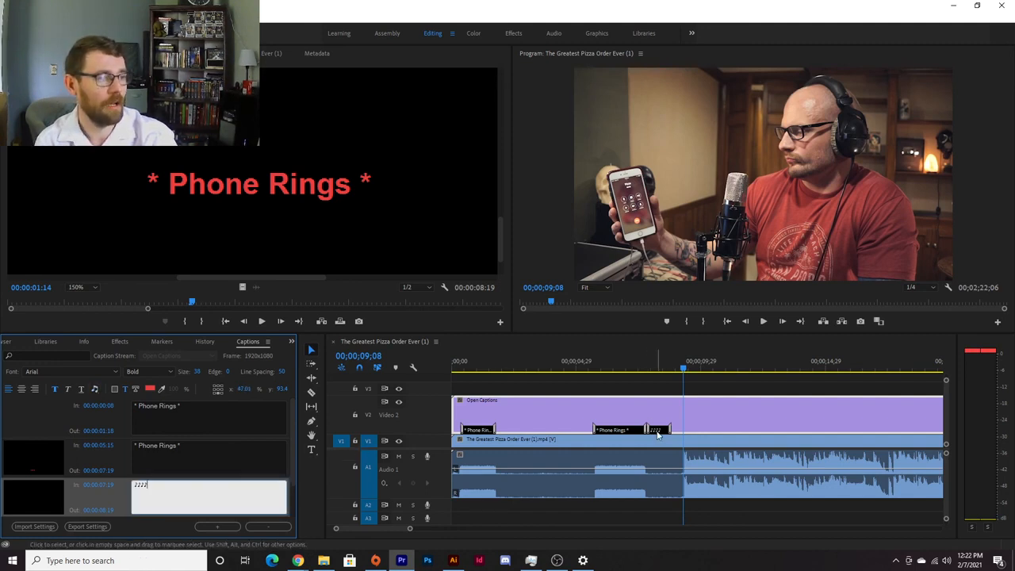
{"action": "left_click_drag", "start_coordinate": [656, 431], "coordinate": [691, 431]}
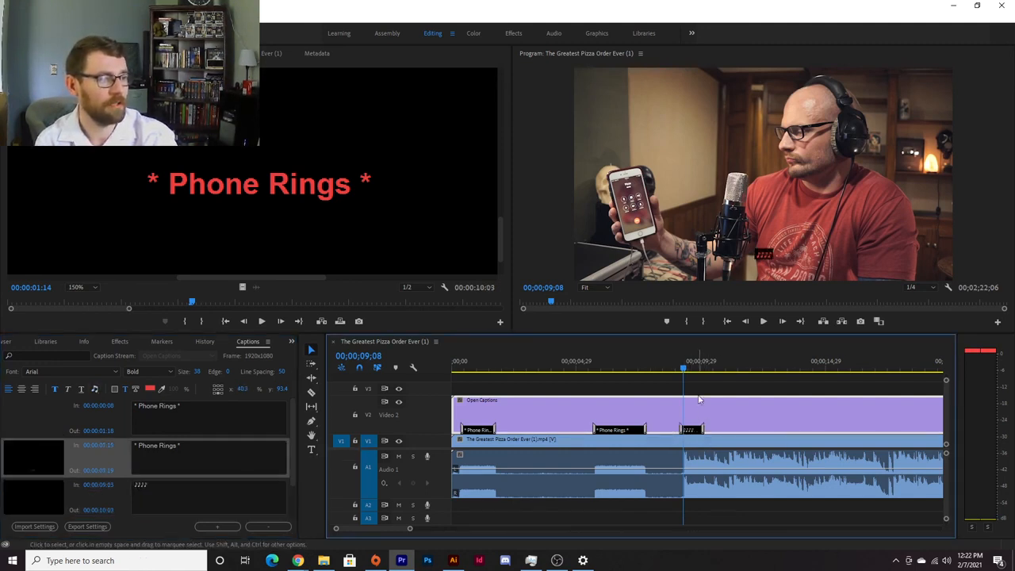
Step: Change the music note caption's text colour to white and its size to 53
{"action": "left_click", "coordinate": [152, 485]}
{"action": "left_click_drag", "start_coordinate": [152, 485], "coordinate": [108, 485]}
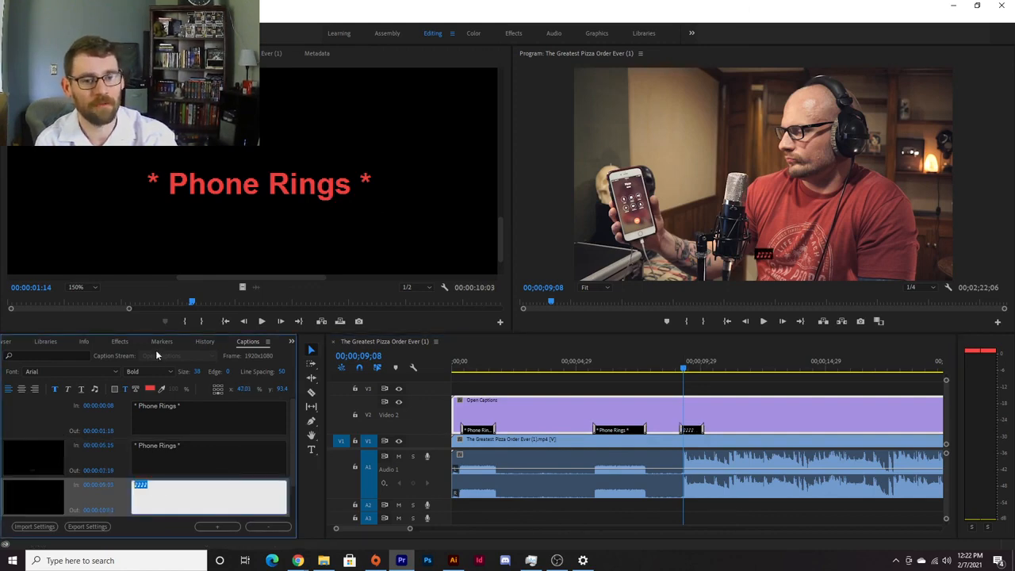
{"action": "left_click", "coordinate": [149, 388]}
{"action": "left_click", "coordinate": [389, 346]}
{"action": "left_click_drag", "start_coordinate": [486, 268], "coordinate": [364, 364]}
{"action": "left_click", "coordinate": [622, 207]}
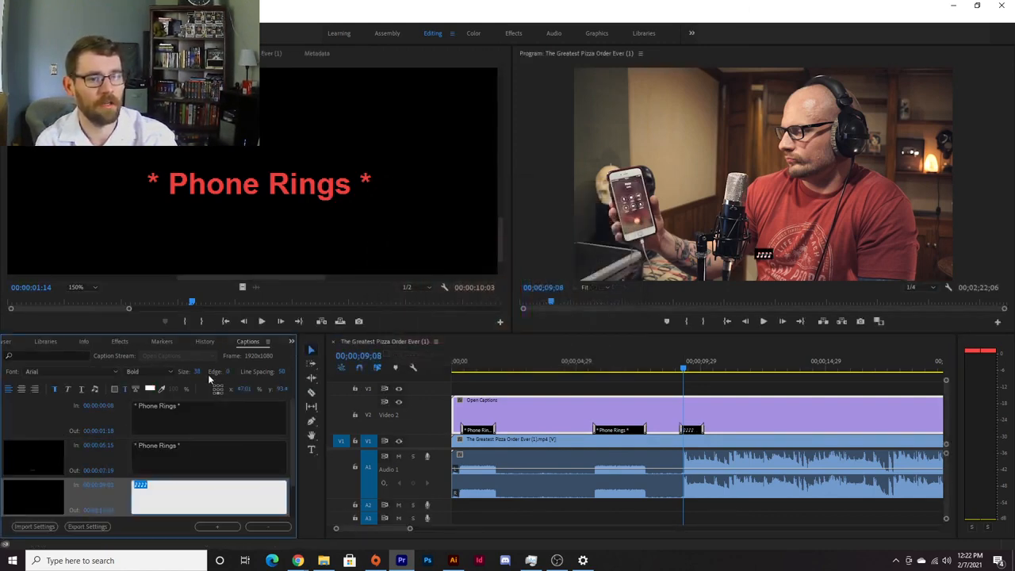
{"action": "left_click", "coordinate": [198, 371]}
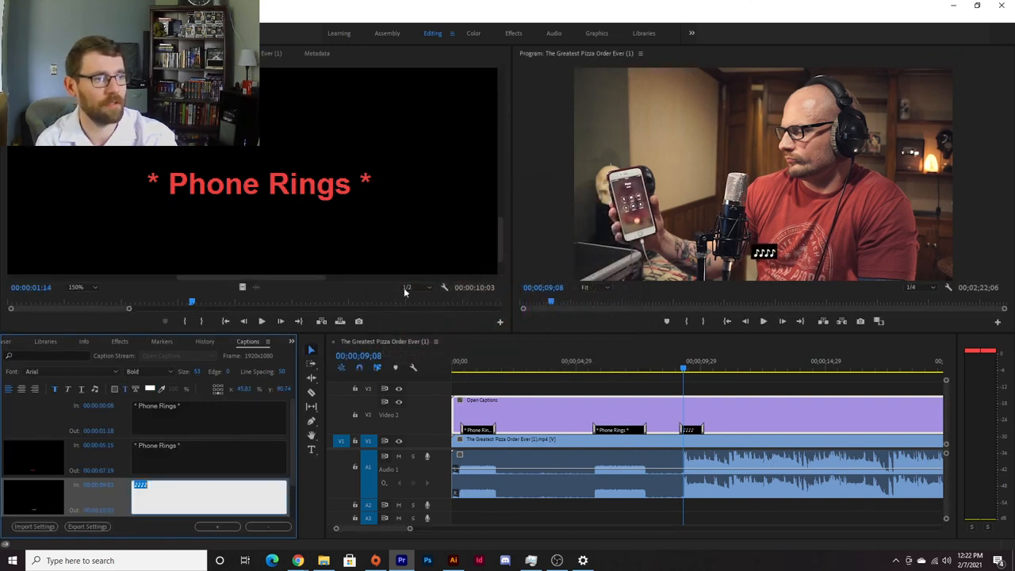
Step: Play back the music note caption from about 00;00;07;21 and park the playhead at about 00;00;10;16
{"action": "left_click", "coordinate": [643, 369]}
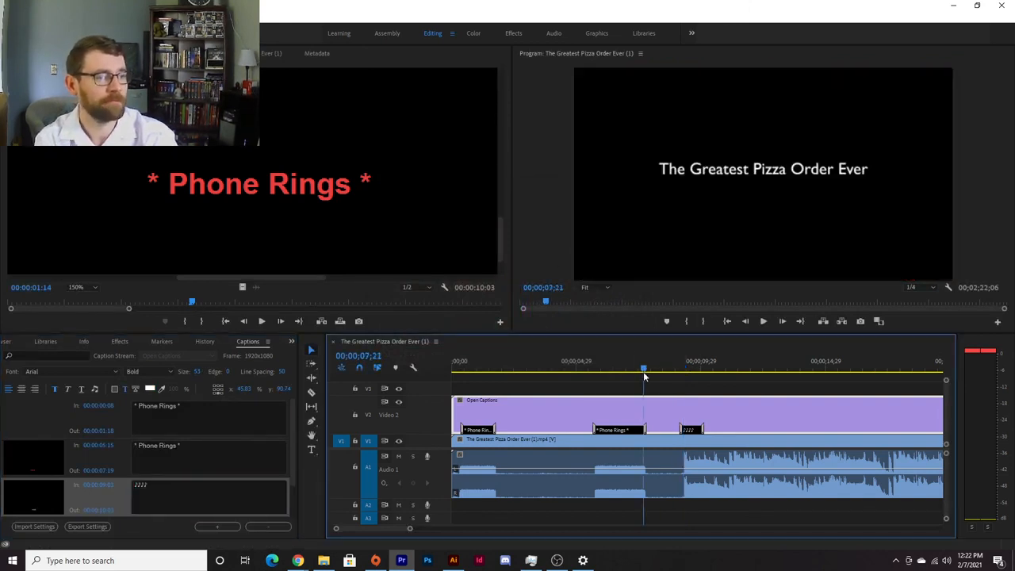
{"action": "key", "text": "space"}
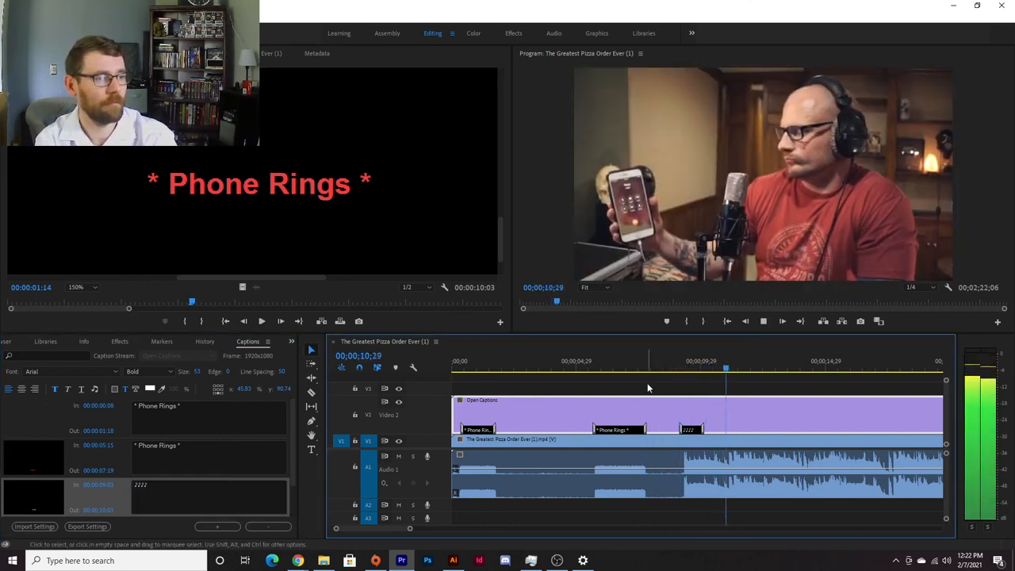
{"action": "key", "text": "space"}
{"action": "left_click_drag", "start_coordinate": [748, 371], "coordinate": [717, 370]}
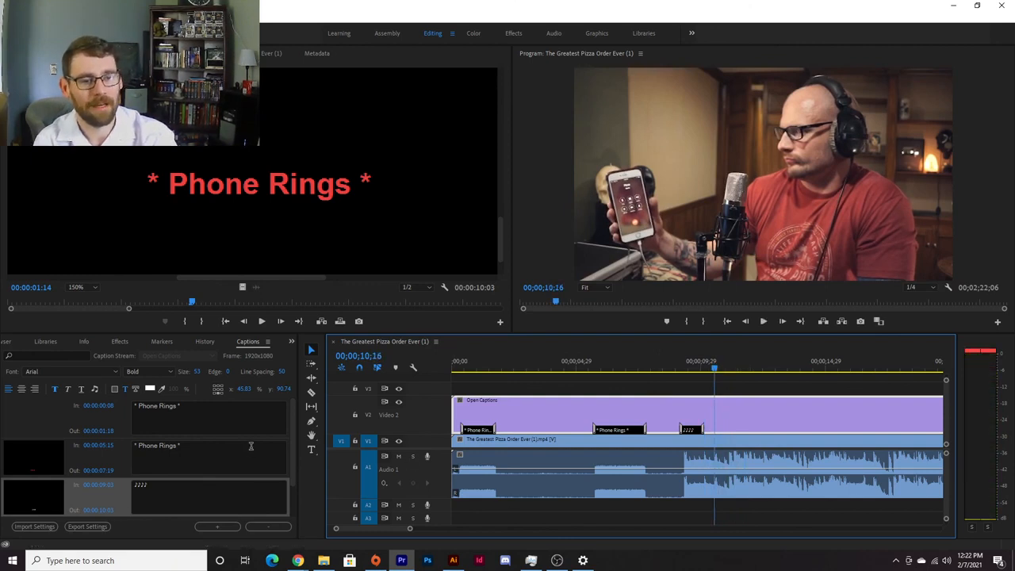
Step: Add a fourth caption reading "Guiseppies Pizza" and select its text
{"action": "scroll", "coordinate": [108, 509], "scroll_direction": "down", "scroll_amount": 1}
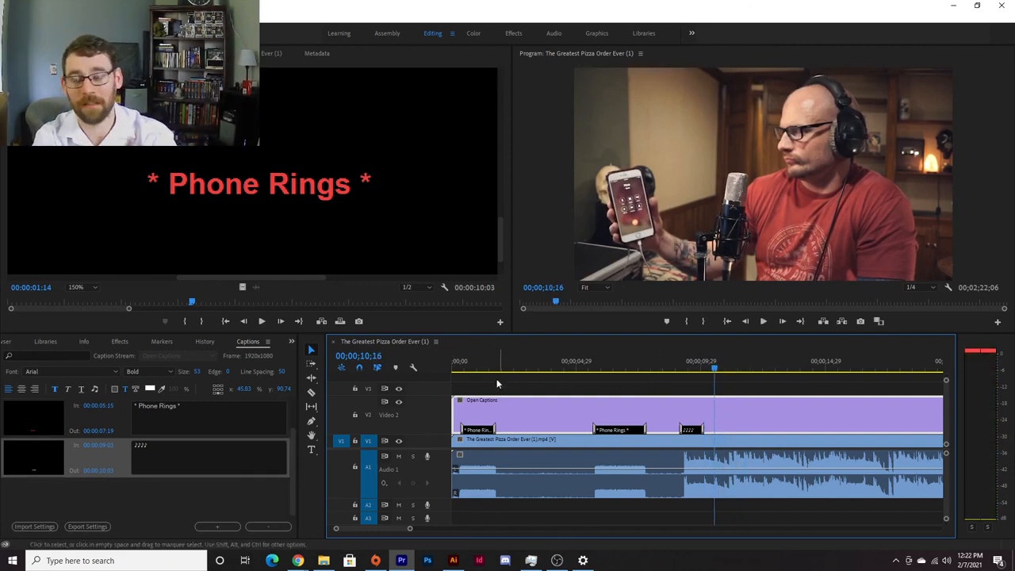
{"action": "left_click", "coordinate": [218, 527]}
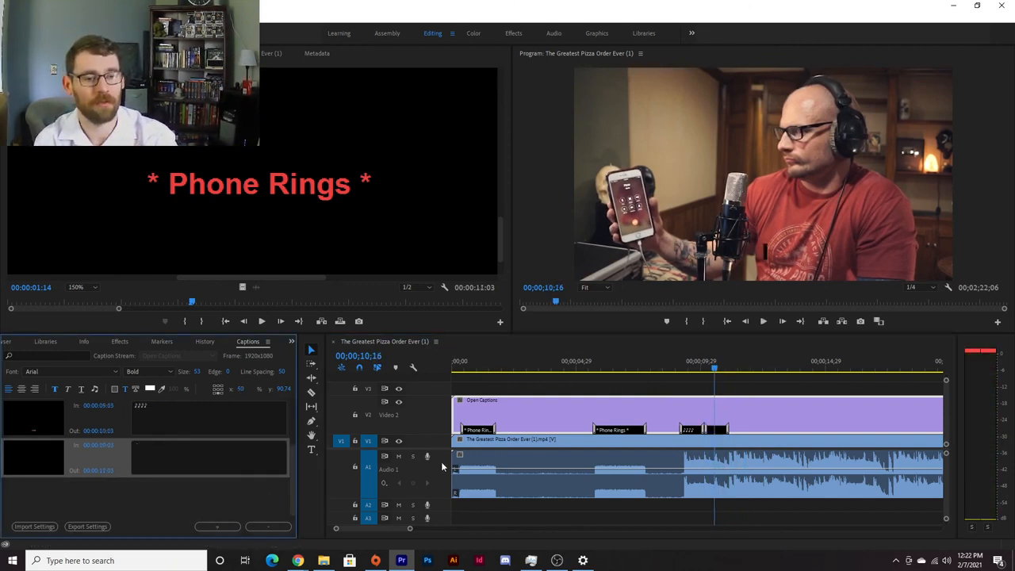
{"action": "left_click", "coordinate": [226, 461]}
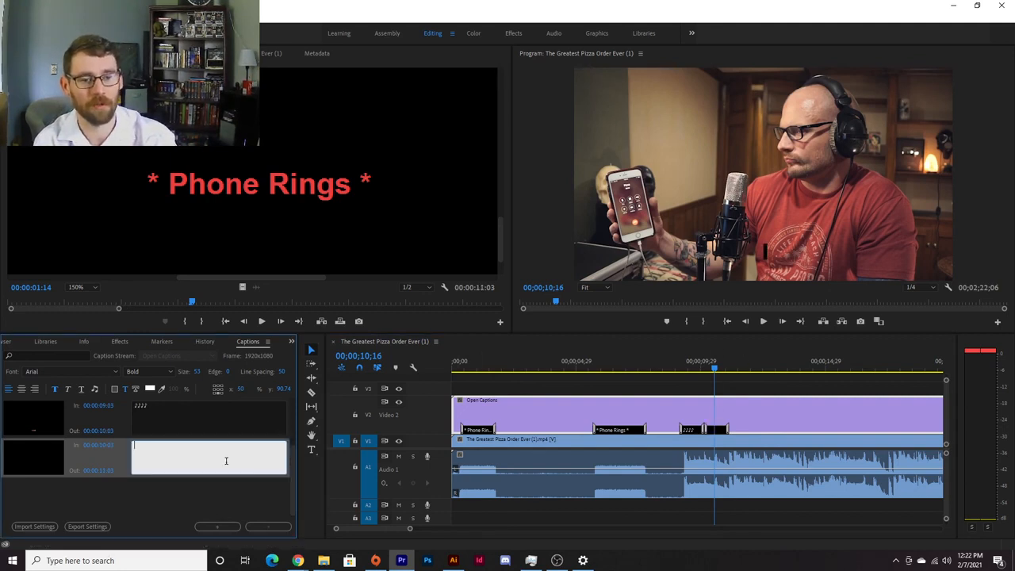
{"action": "type", "text": "G"}
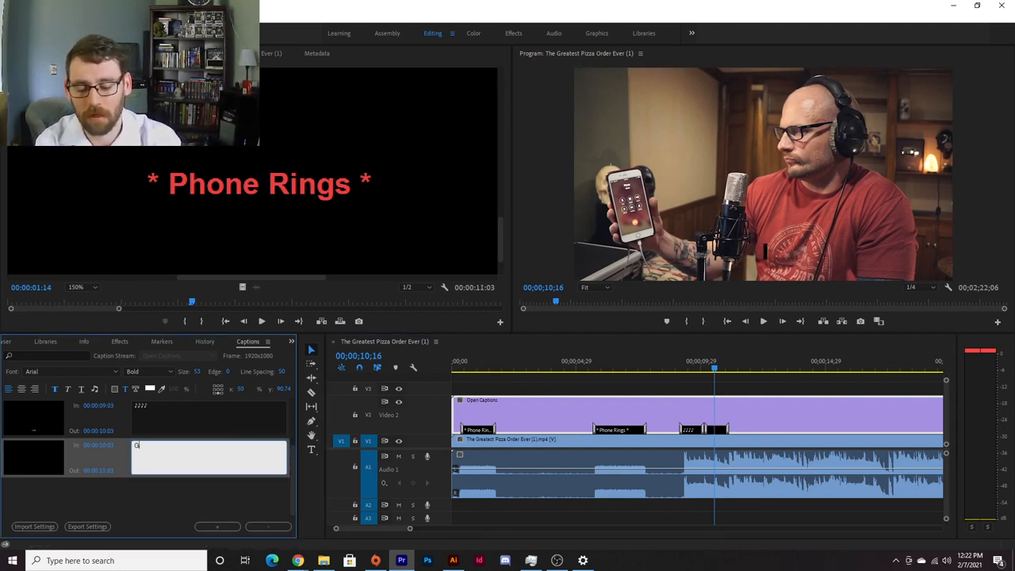
{"action": "type", "text": "uiseppies"}
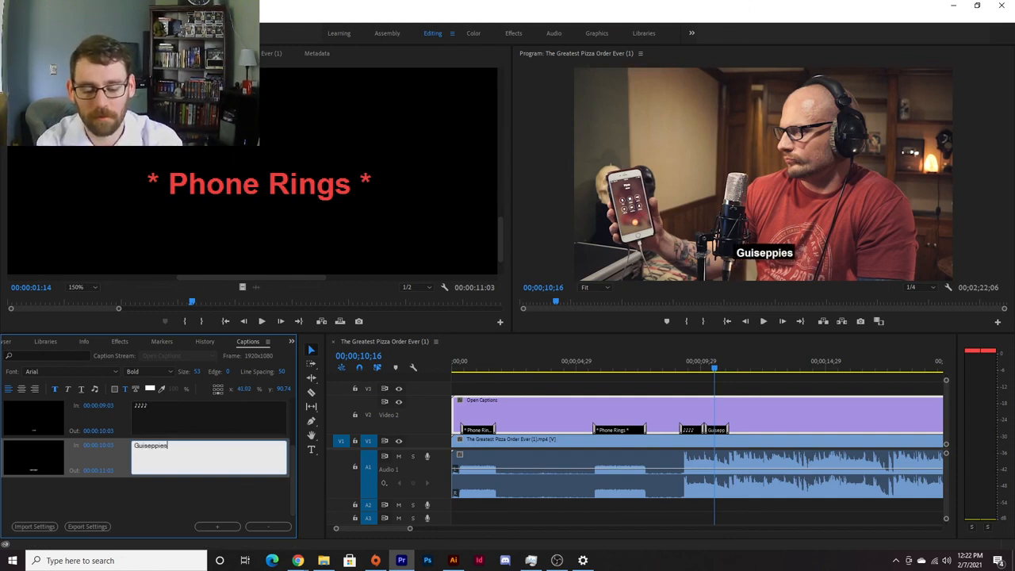
{"action": "type", "text": " Pizza"}
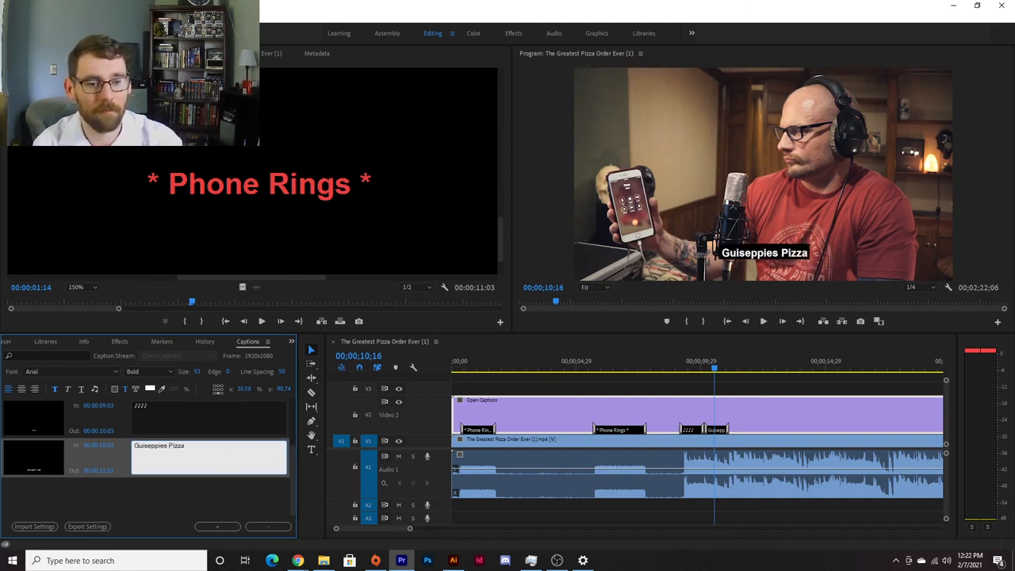
{"action": "triple_click", "coordinate": [165, 442]}
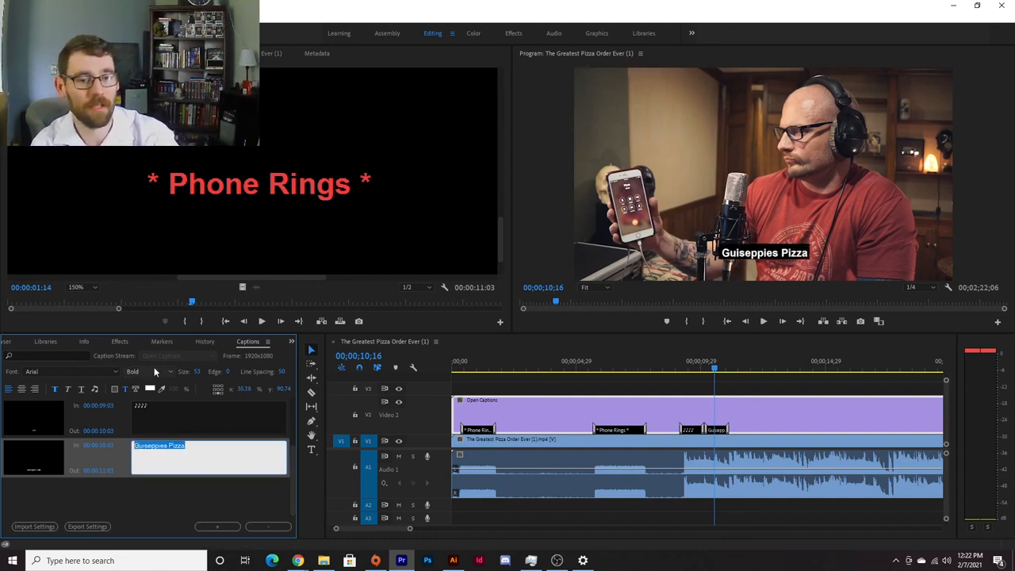
Step: Change the "Guiseppies Pizza" caption's text colour to bright yellow and its font to Impact
{"action": "left_click", "coordinate": [150, 389]}
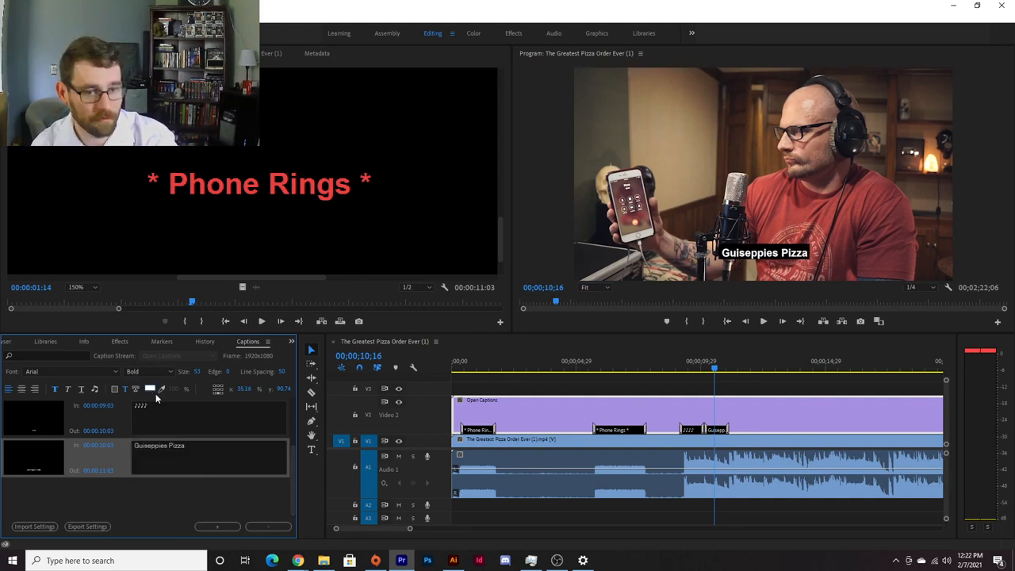
{"action": "left_click", "coordinate": [524, 247]}
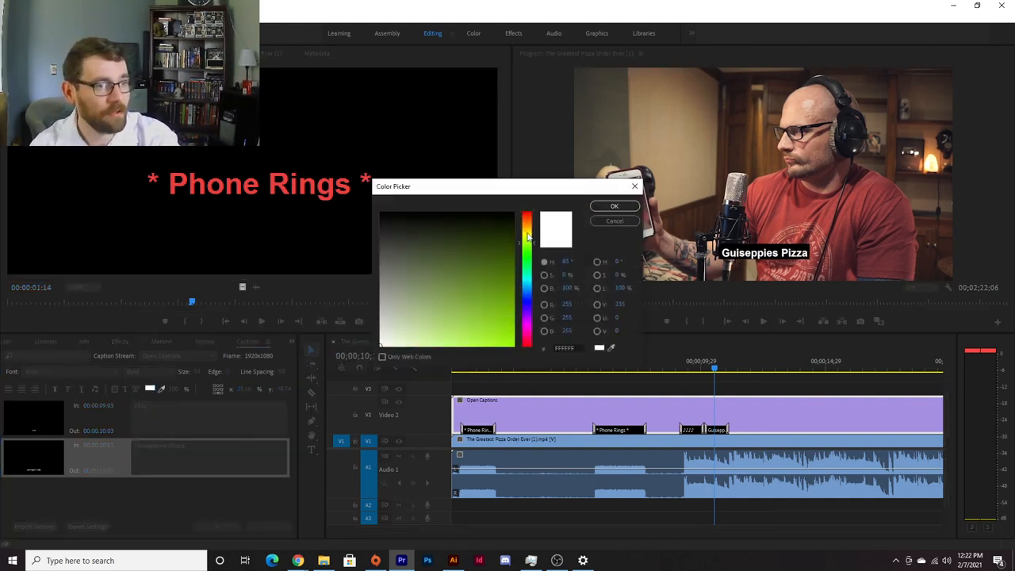
{"action": "left_click", "coordinate": [527, 236]}
{"action": "left_click_drag", "start_coordinate": [493, 290], "coordinate": [530, 374]}
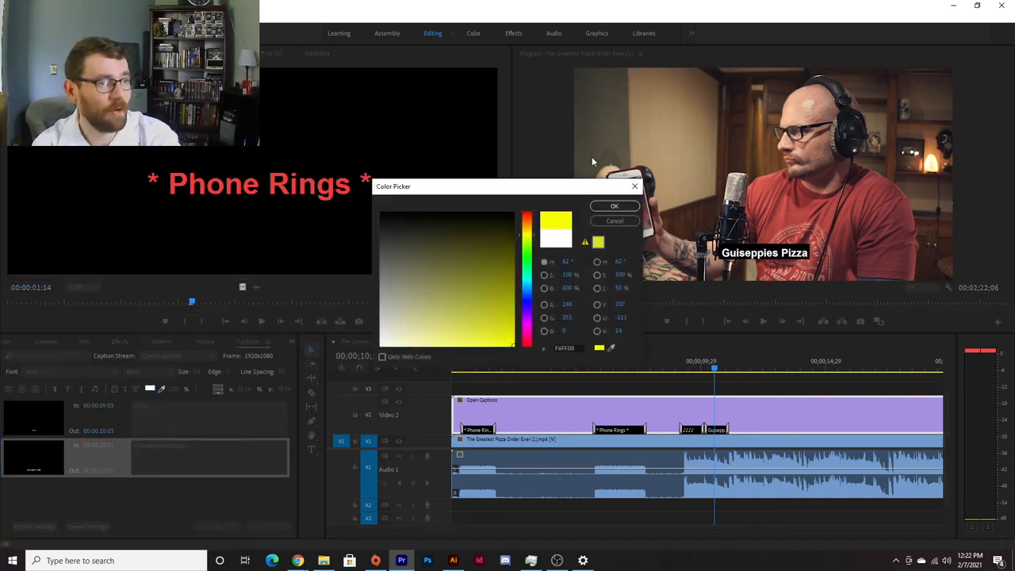
{"action": "left_click", "coordinate": [611, 206]}
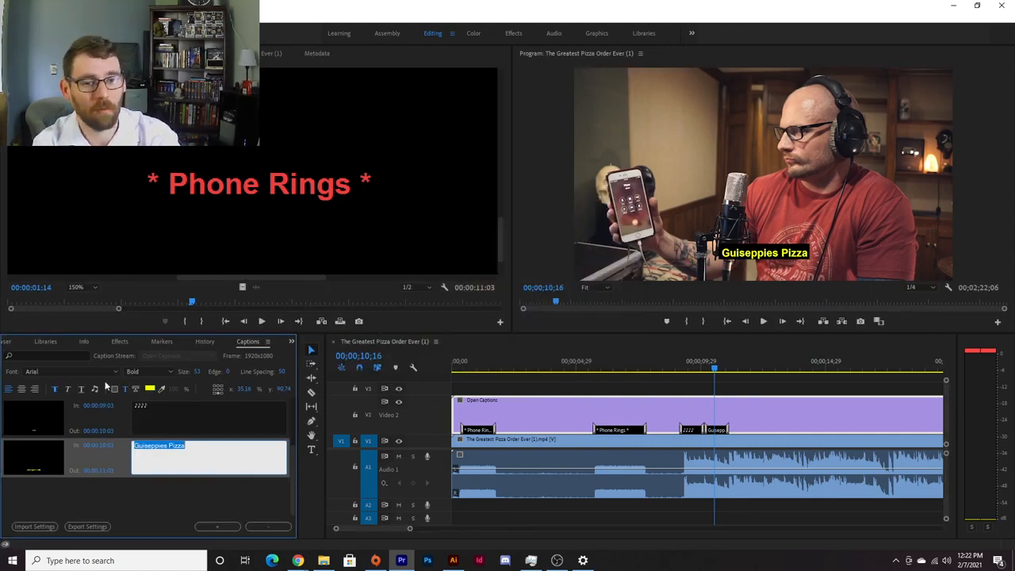
{"action": "left_click", "coordinate": [72, 372]}
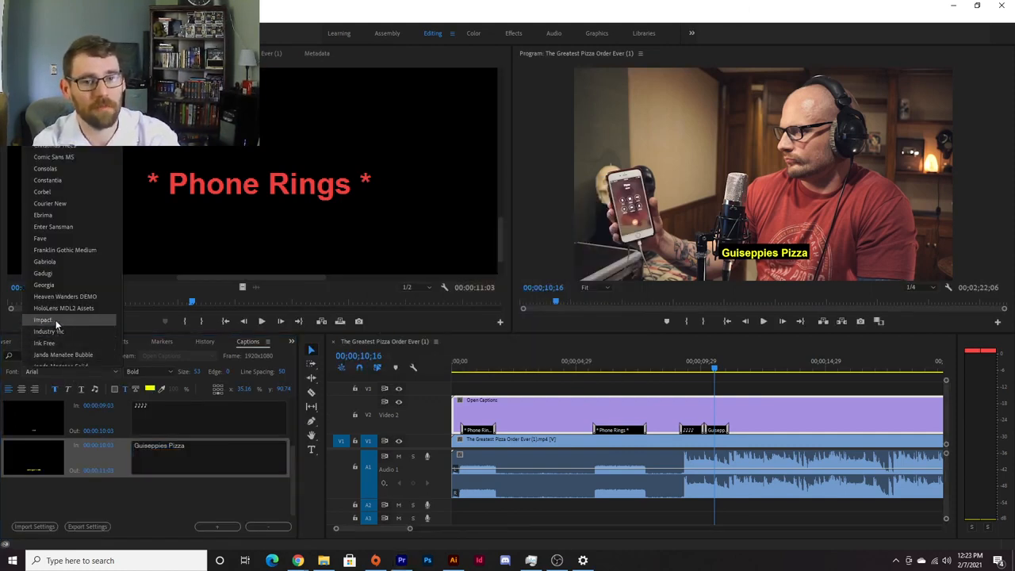
{"action": "left_click", "coordinate": [57, 321]}
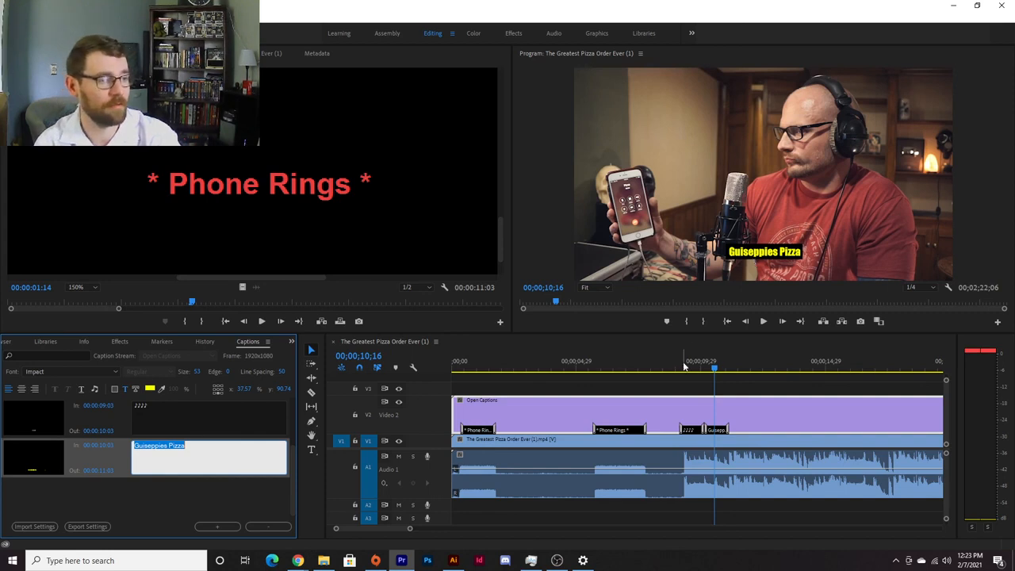
Step: Move the "Guiseppies Pizza" caption to start at 00:00:10:14 and extend its end to 00:00:12:00
{"action": "left_click", "coordinate": [724, 431]}
{"action": "left_click_drag", "start_coordinate": [724, 432], "coordinate": [736, 431]}
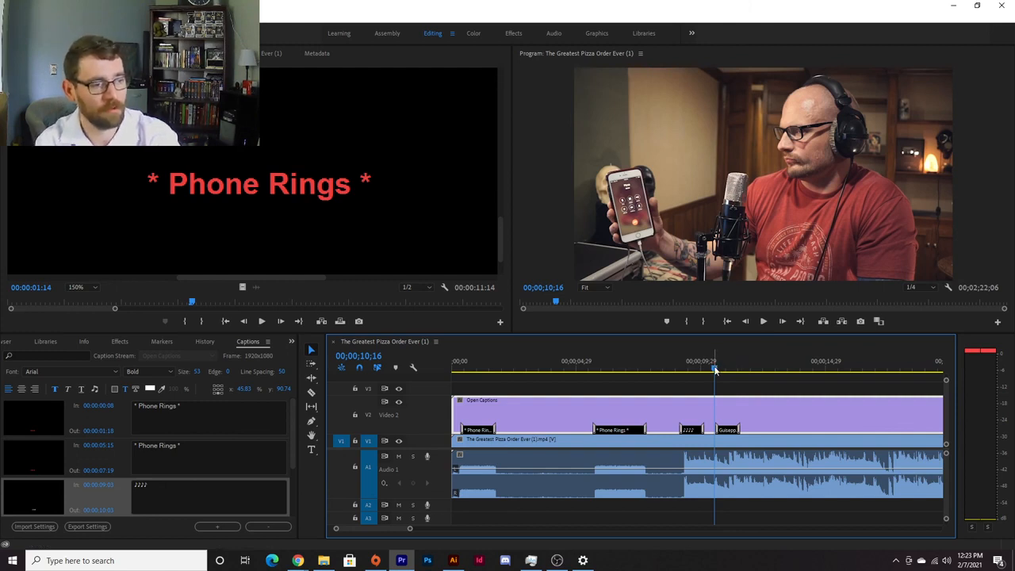
{"action": "key", "text": "space"}
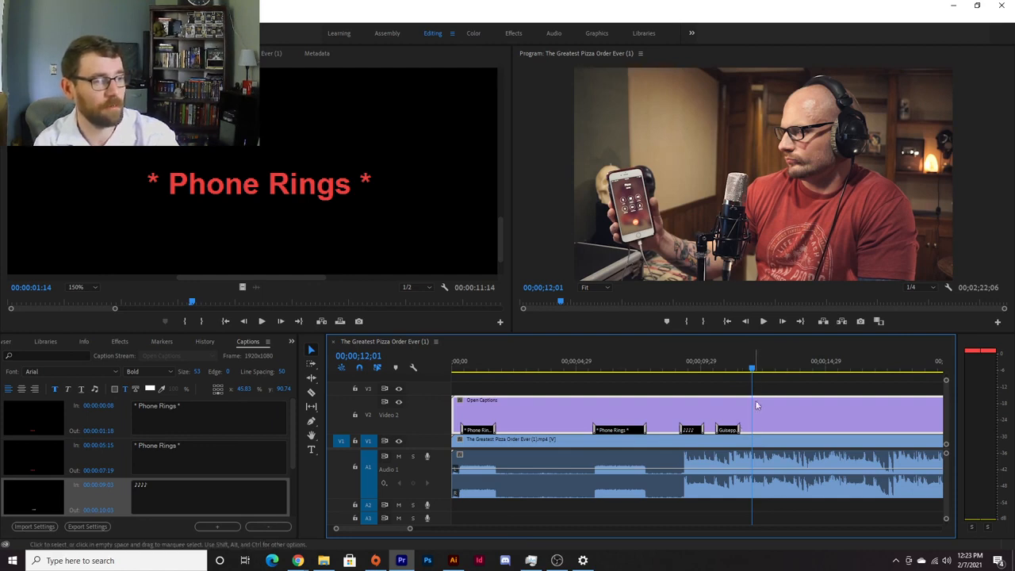
{"action": "left_click_drag", "start_coordinate": [737, 429], "coordinate": [750, 428]}
Step: Play back the "Guiseppies Pizza" caption from about 00;00;10;08 and park the playhead at about 00;00;11;03
{"action": "left_click_drag", "start_coordinate": [738, 367], "coordinate": [710, 379]}
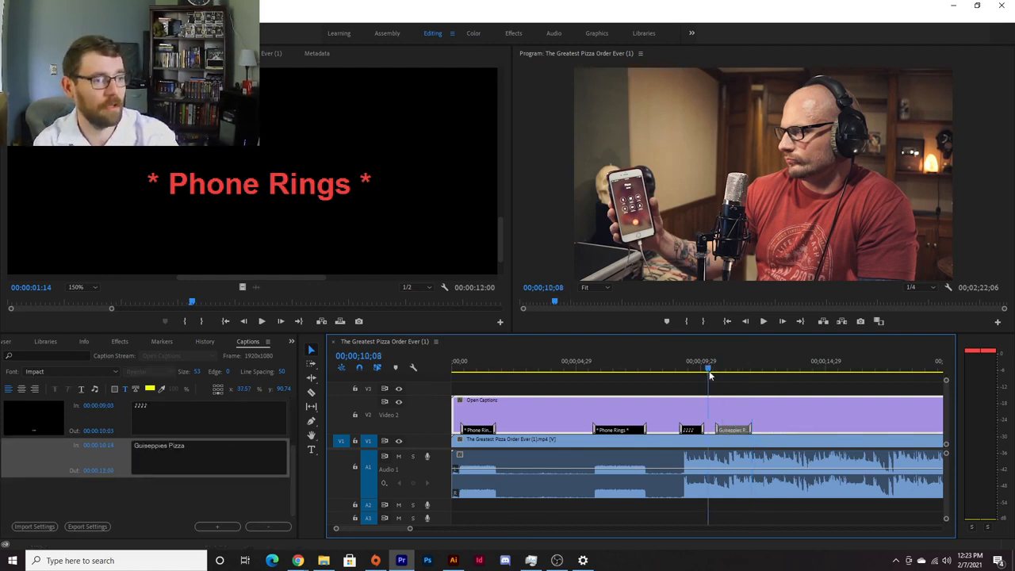
{"action": "key", "text": "space"}
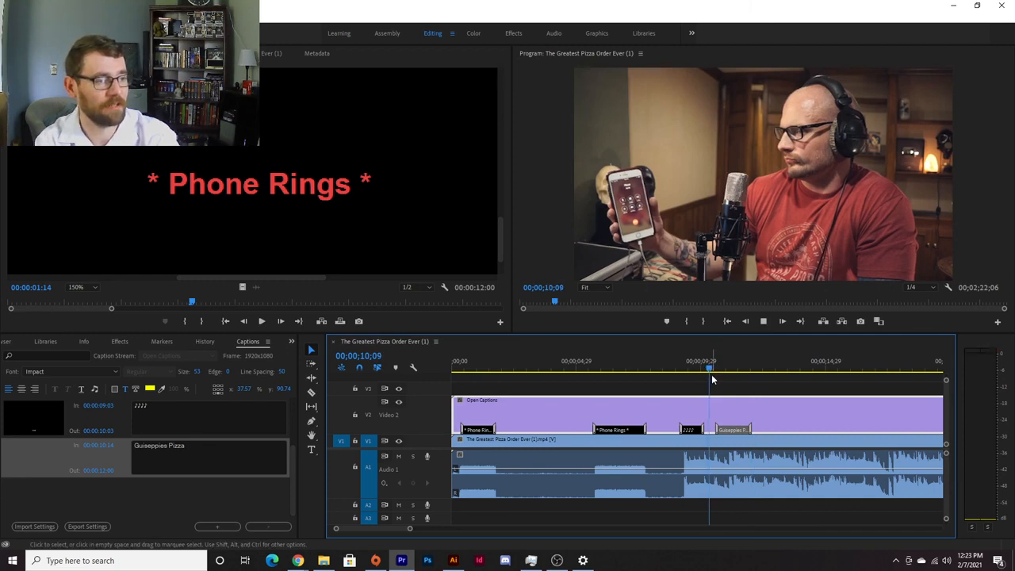
{"action": "key", "text": "space"}
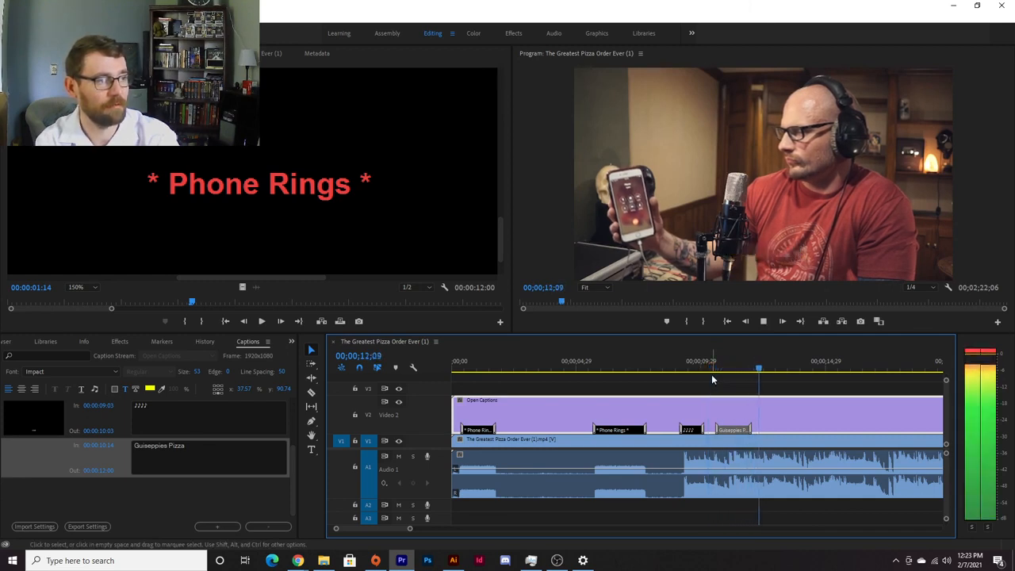
{"action": "left_click", "coordinate": [728, 369]}
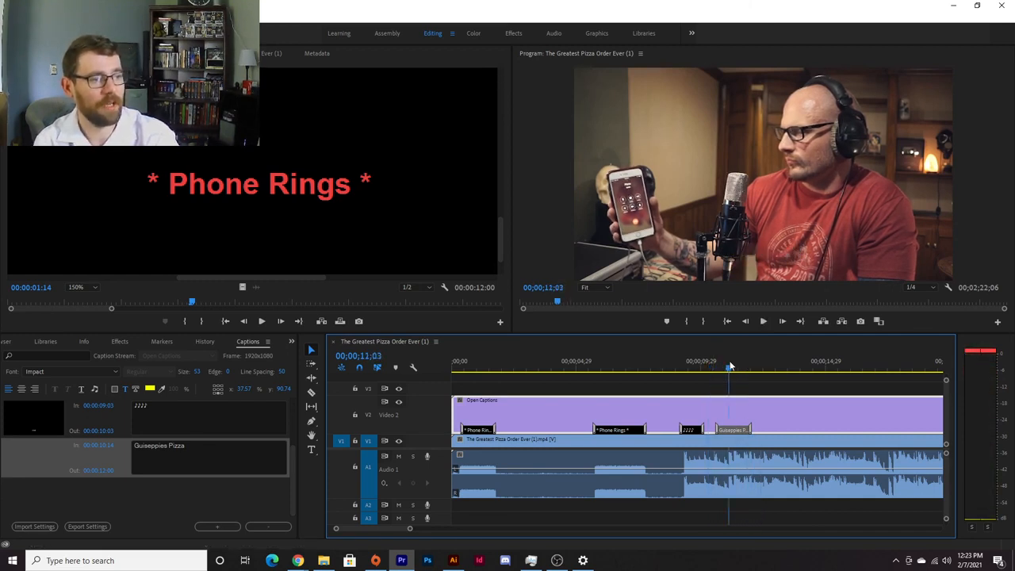
Step: Try masking the middle letters of "Guiseppies" with five asterisks and undo the replacement
{"action": "left_click_drag", "start_coordinate": [159, 445], "coordinate": [148, 446]}
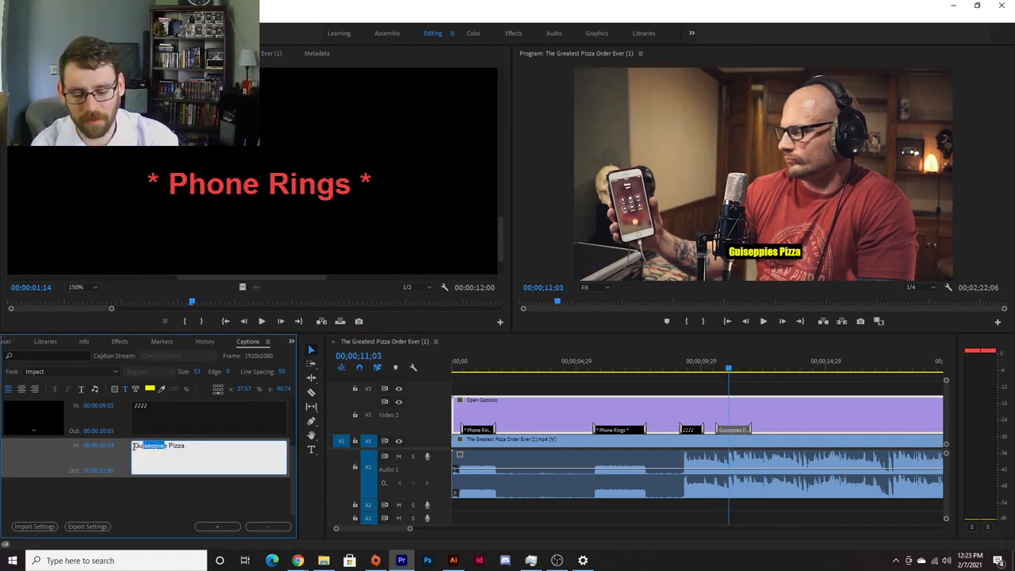
{"action": "type", "text": "*****"}
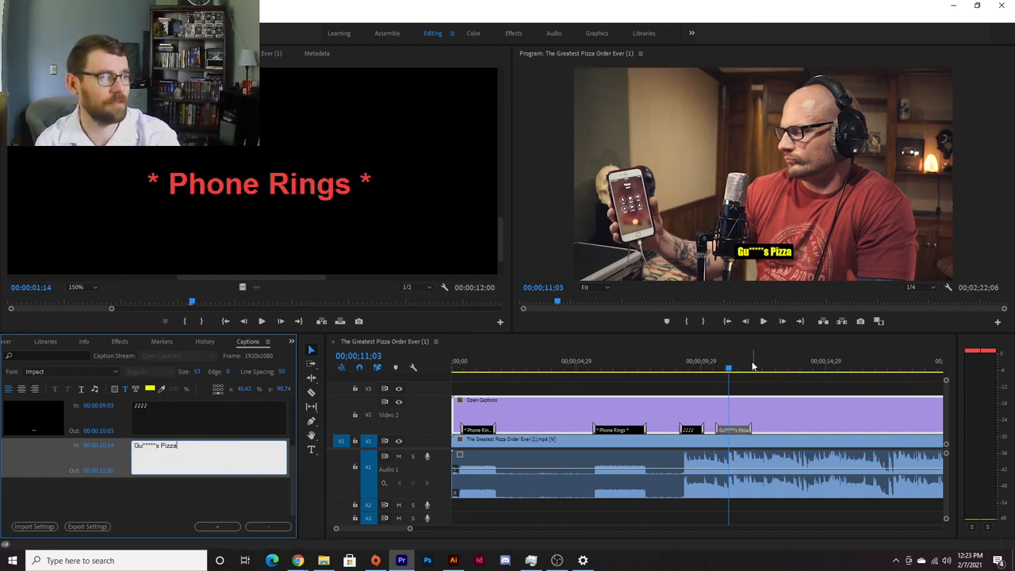
{"action": "key", "text": "ctrl+z"}
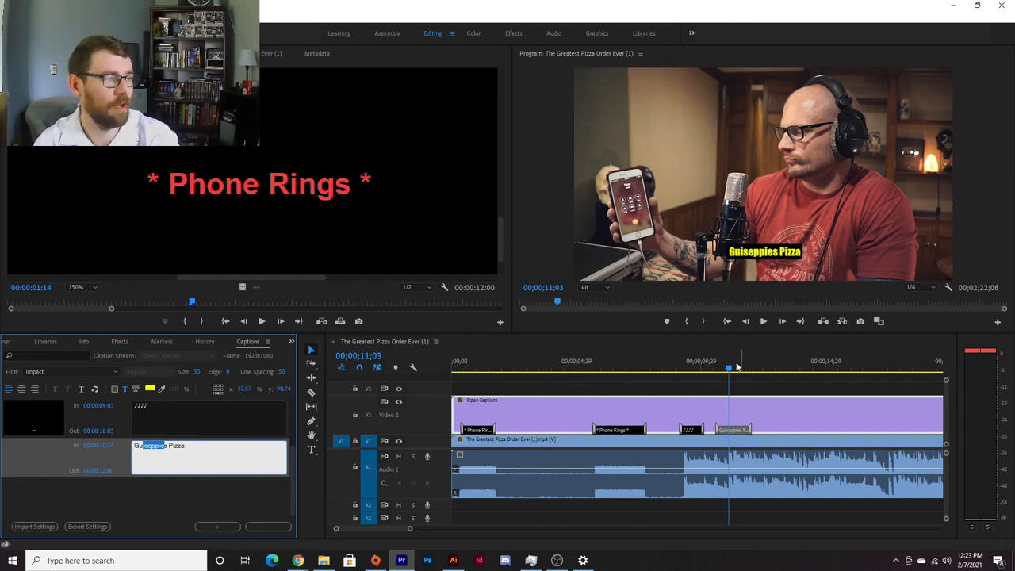
Step: Play the speech following the "Guiseppies Pizza" caption from about 00;00;12;01 and park the playhead at 00;00;12;09
{"action": "left_click", "coordinate": [754, 369]}
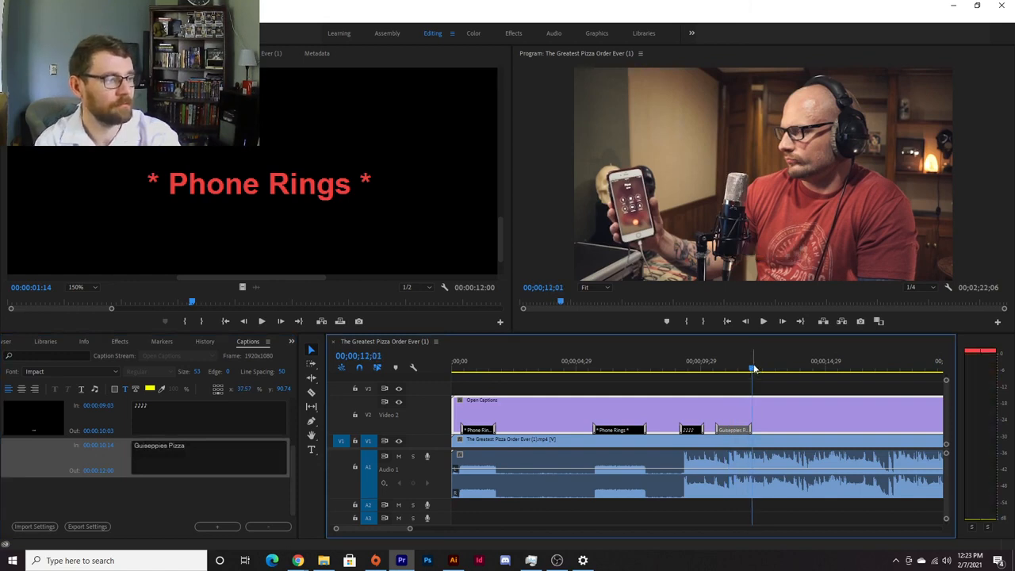
{"action": "key", "text": "space"}
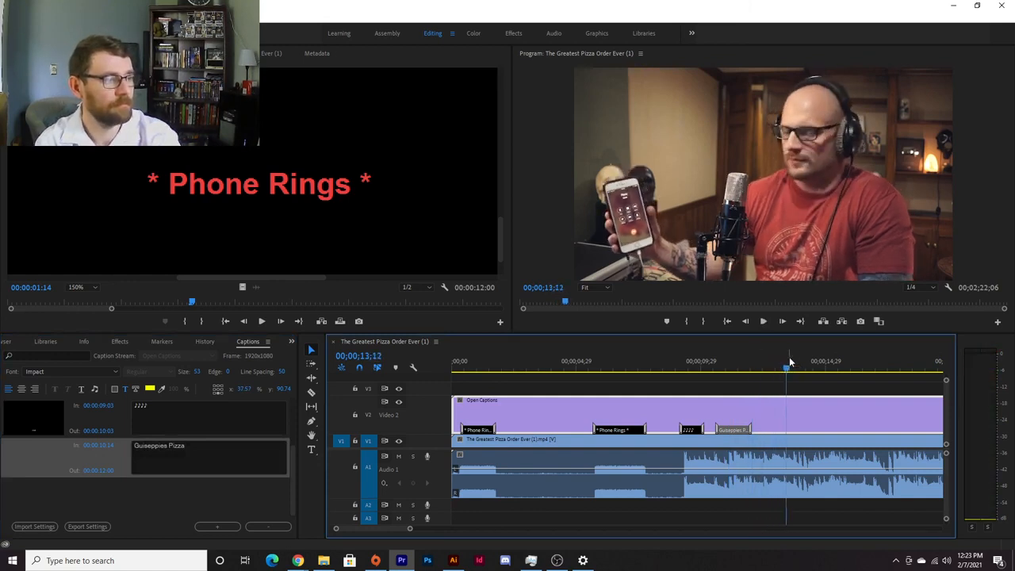
{"action": "left_click", "coordinate": [765, 371]}
{"action": "left_click", "coordinate": [759, 369]}
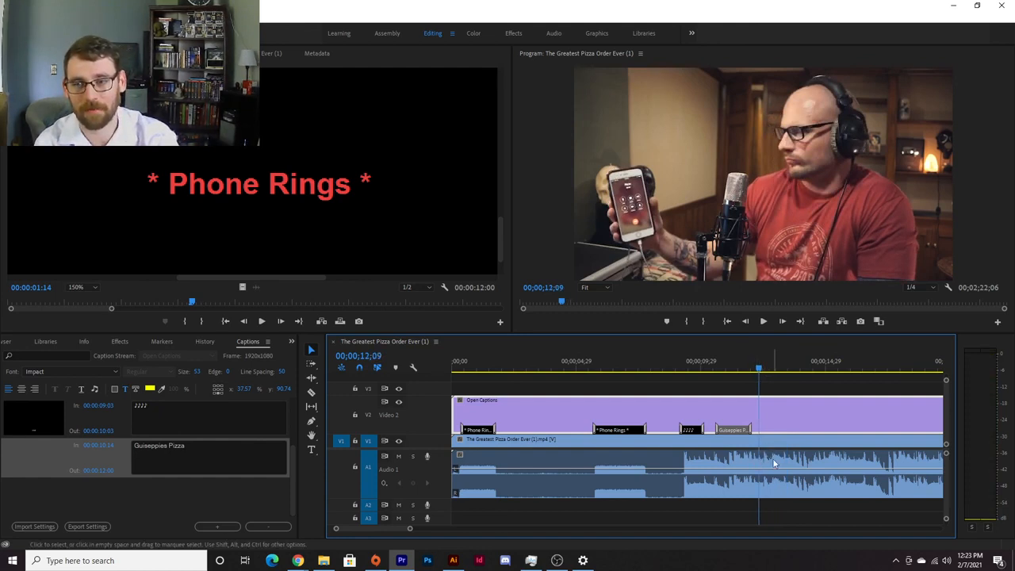
Step: Add a fifth caption reading "Hello?" and select its text
{"action": "left_click", "coordinate": [217, 527]}
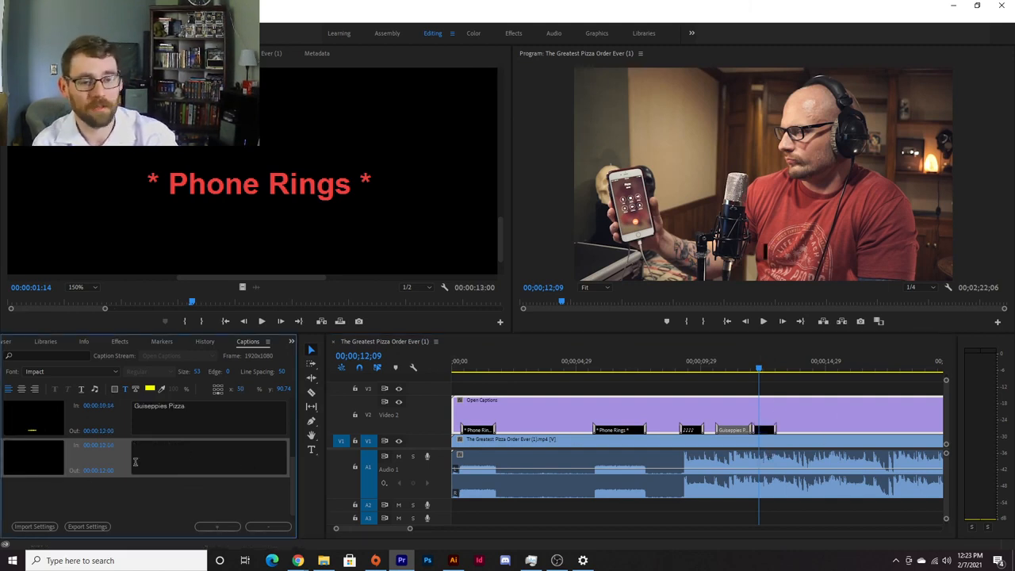
{"action": "left_click", "coordinate": [167, 454]}
{"action": "type", "text": "Hello"}
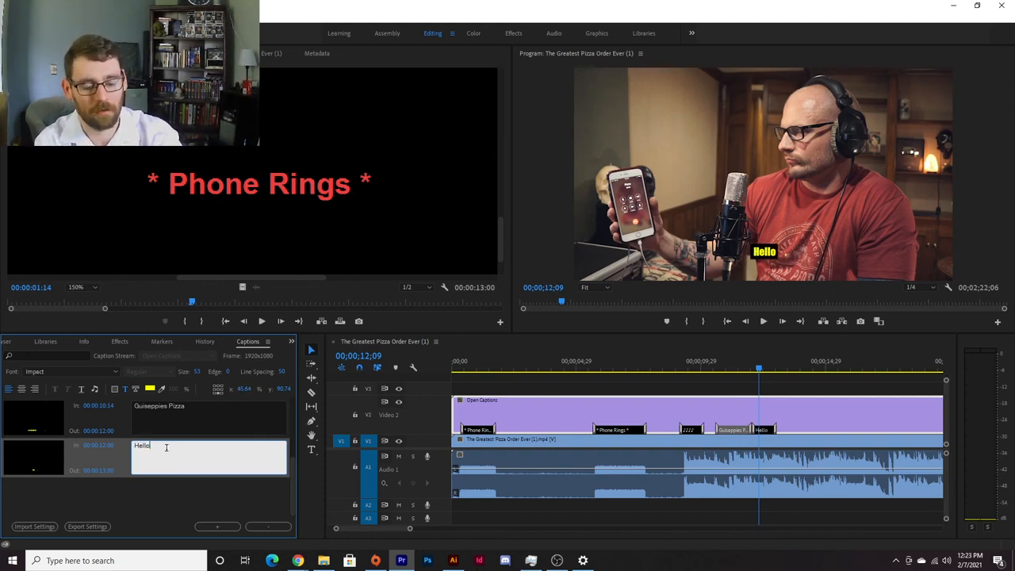
{"action": "type", "text": "?"}
{"action": "left_click", "coordinate": [87, 444]}
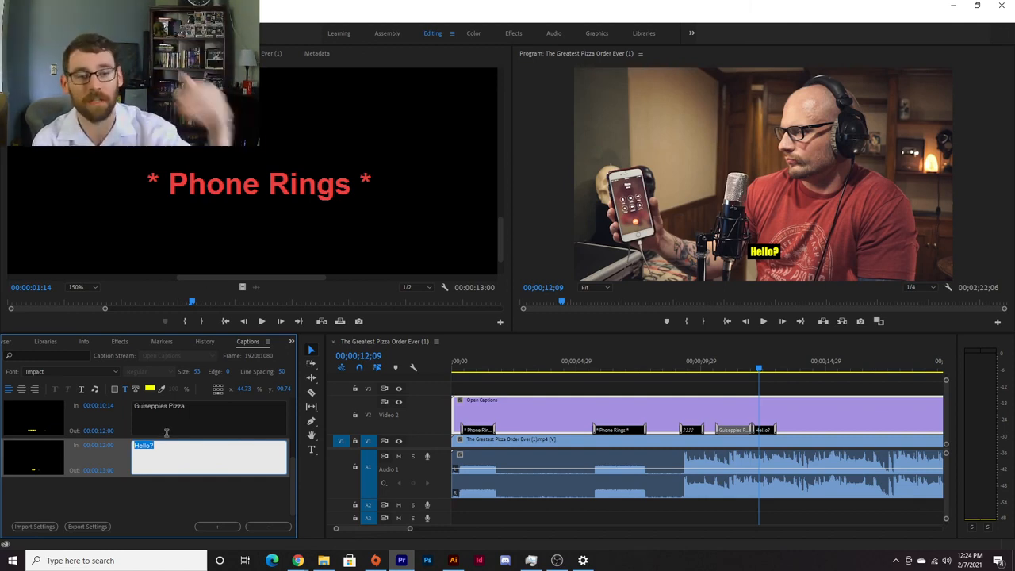
Step: Change the "Hello?" caption's text colour to orange FF9000
{"action": "left_click", "coordinate": [149, 389]}
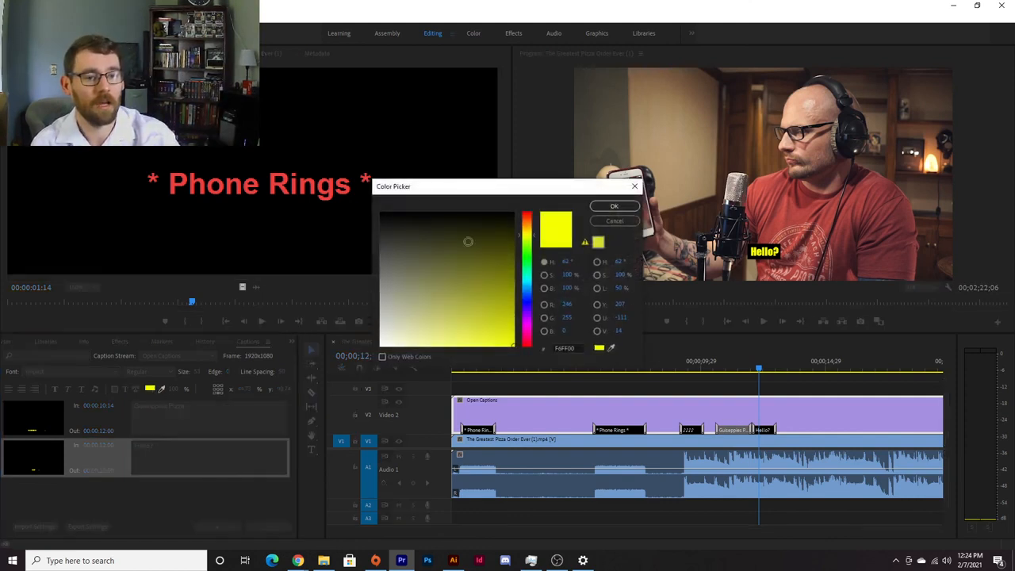
{"action": "left_click_drag", "start_coordinate": [464, 275], "coordinate": [321, 359]}
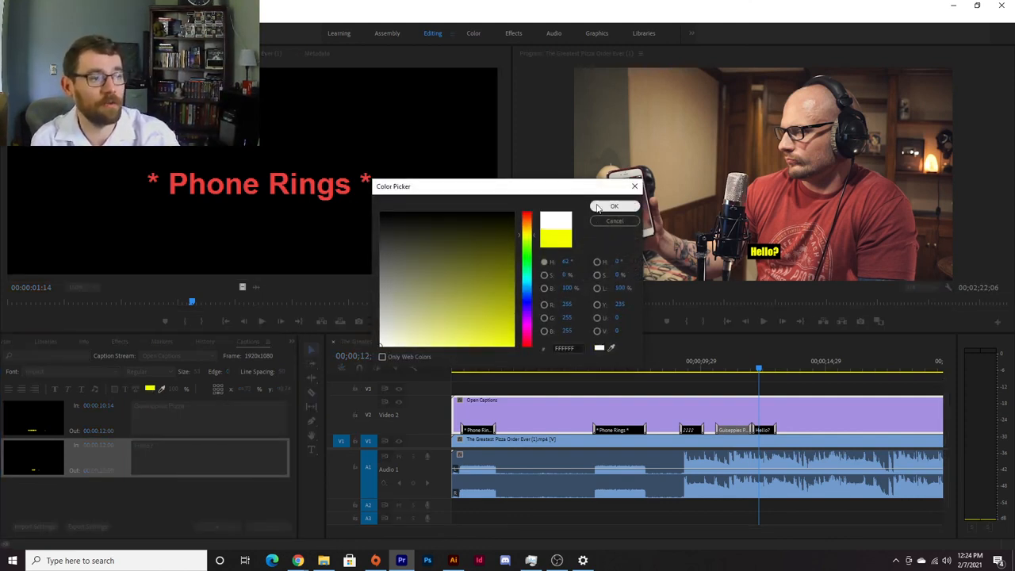
{"action": "left_click", "coordinate": [530, 229]}
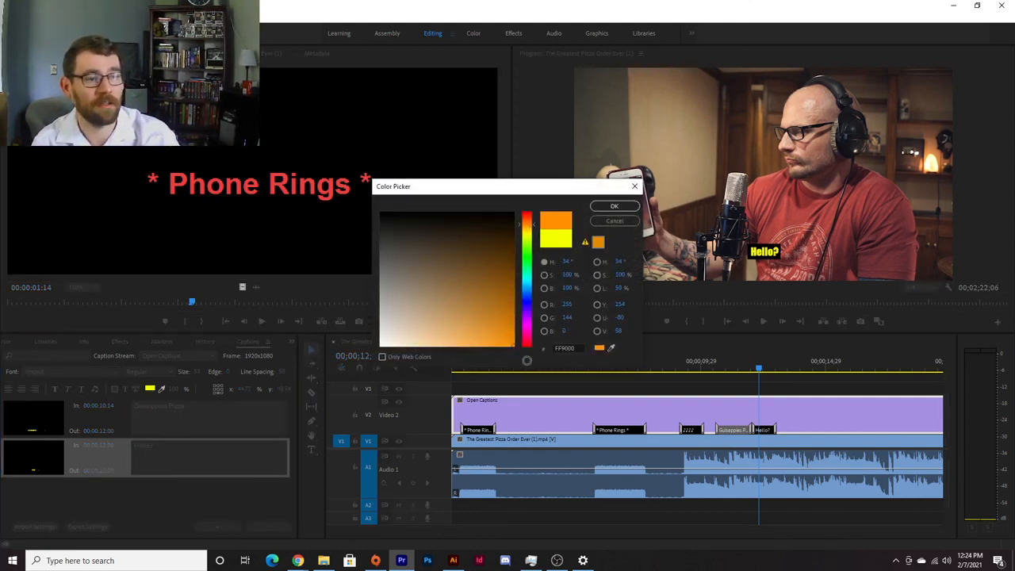
{"action": "left_click", "coordinate": [613, 206]}
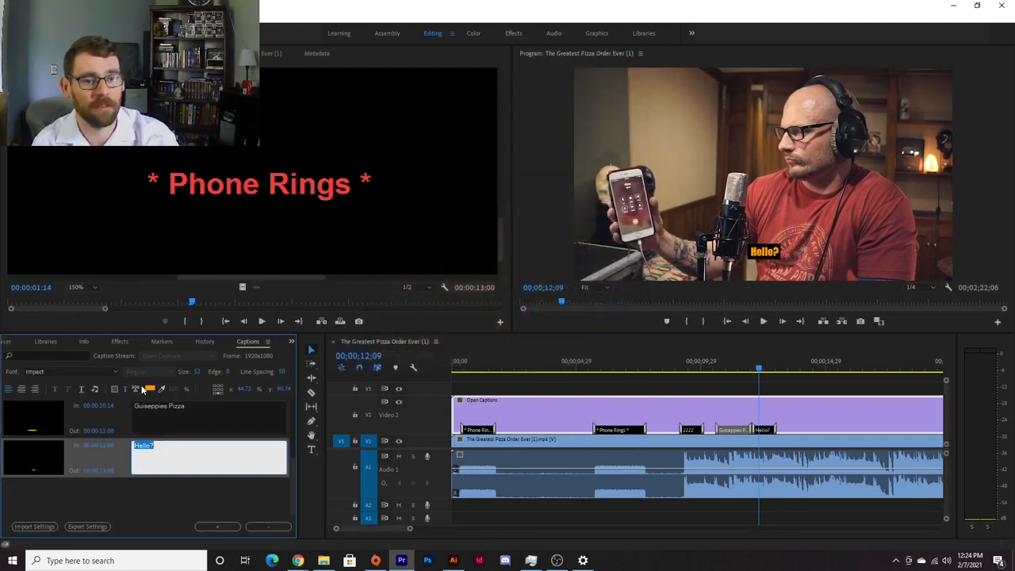
{"action": "left_click", "coordinate": [149, 388]}
{"action": "left_click", "coordinate": [614, 207]}
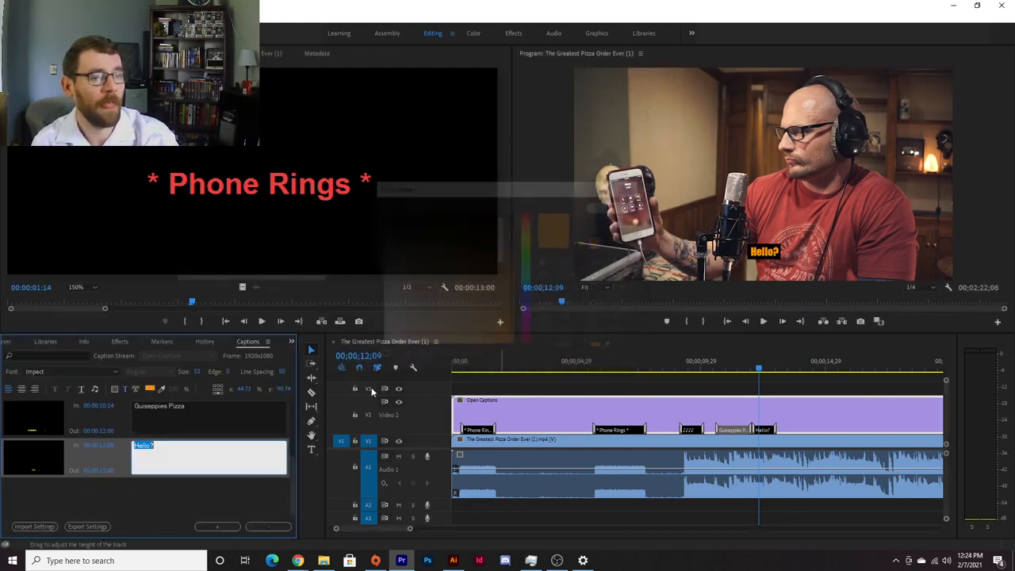
Step: Set the "Hello?" caption's size to 60 and its font to Arial
{"action": "left_click_drag", "start_coordinate": [201, 371], "coordinate": [206, 372]}
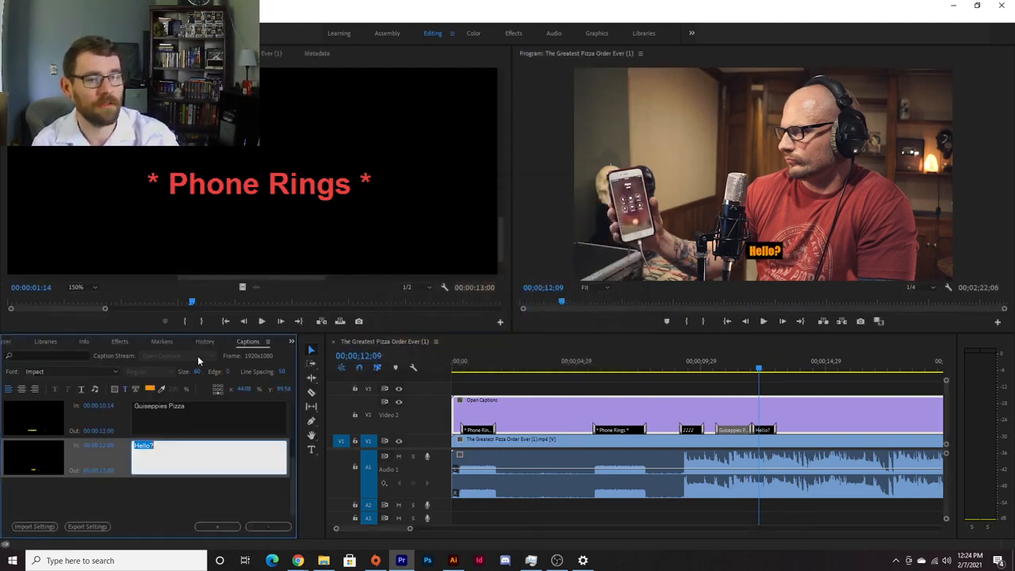
{"action": "left_click", "coordinate": [69, 369]}
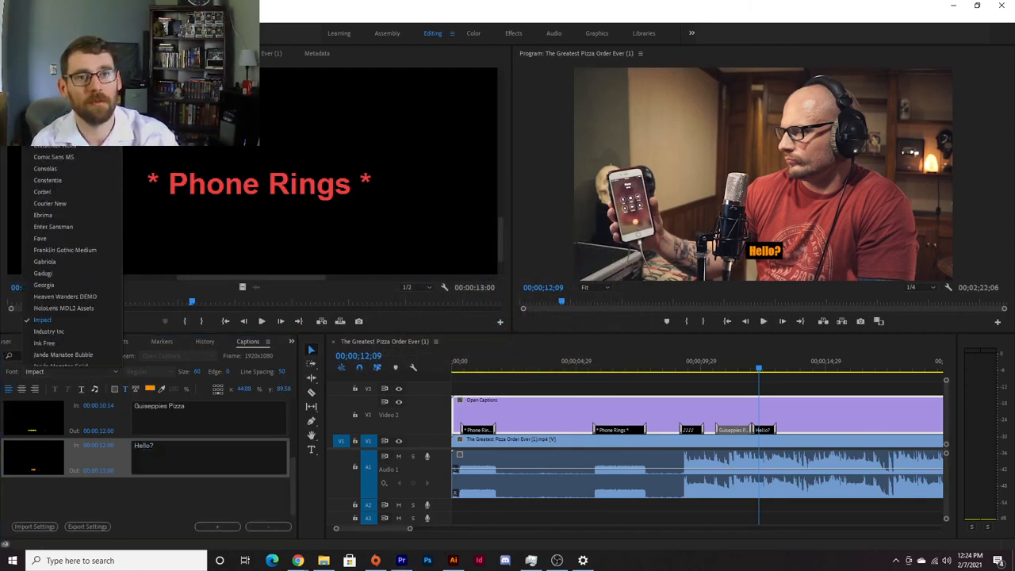
{"action": "left_click", "coordinate": [48, 87]}
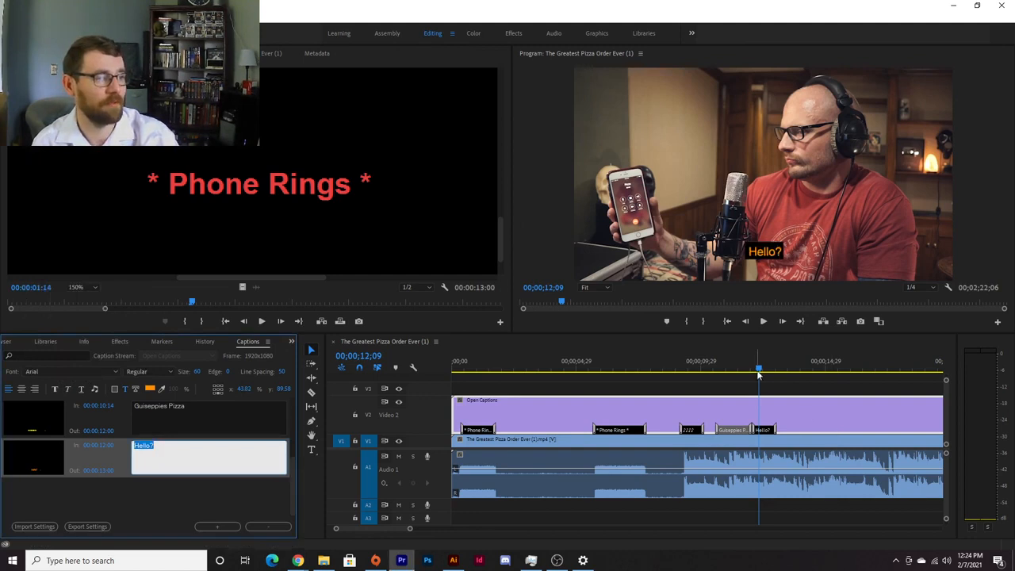
Step: Retime the "Hello?" caption to run from about 00:00:12:04 to 00:00:12:14
{"action": "mouse_move", "coordinate": [758, 370]}
{"action": "left_mouse_down"}
{"action": "mouse_move", "coordinate": [743, 370]}
{"action": "mouse_move", "coordinate": [767, 375]}
{"action": "mouse_move", "coordinate": [756, 372]}
{"action": "left_mouse_up"}
{"action": "left_click_drag", "start_coordinate": [754, 428], "coordinate": [763, 429]}
{"action": "left_click", "coordinate": [762, 429]}
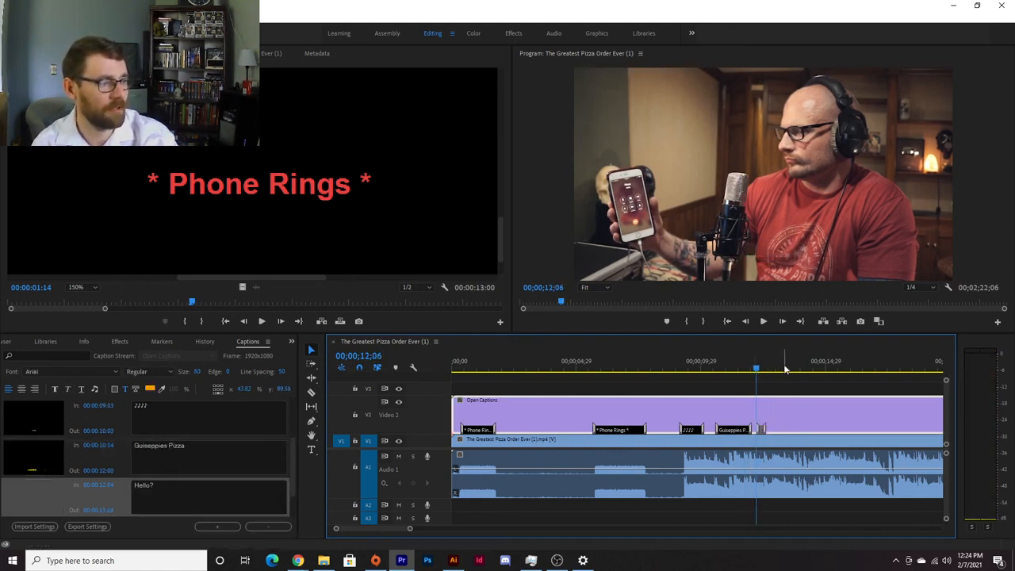
Step: Play back the "Hello?" caption twice from about 00;00;12;06 to check its timing against the speech
{"action": "key", "text": "space"}
{"action": "key", "text": "space"}
{"action": "left_click", "coordinate": [754, 369]}
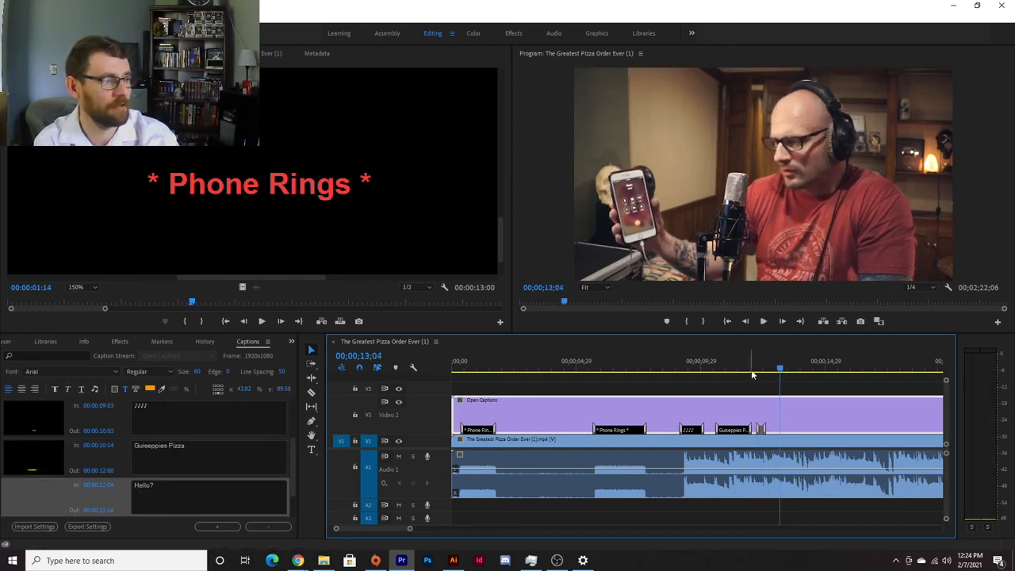
{"action": "key", "text": "space"}
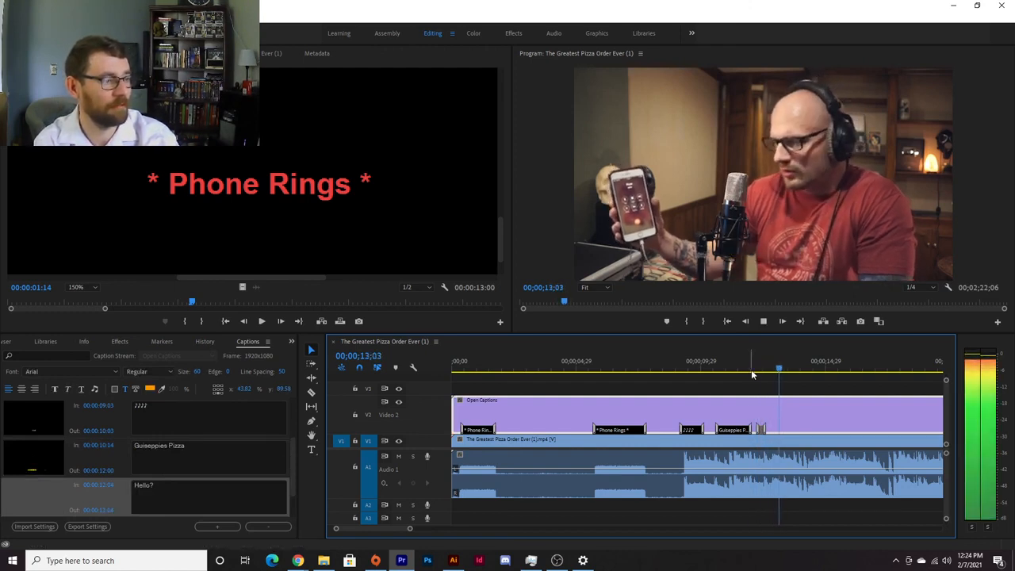
{"action": "key", "text": "space"}
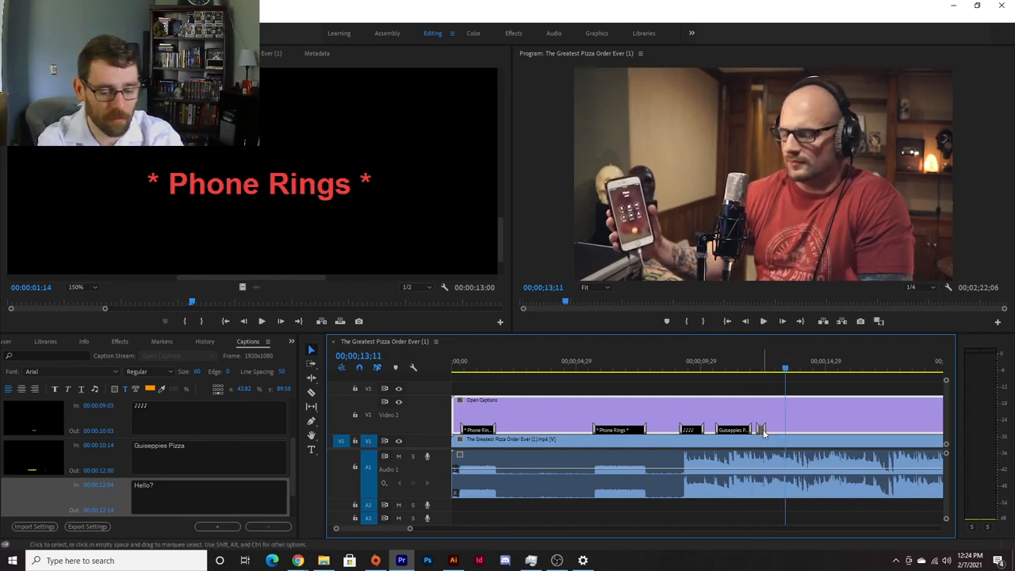
Step: Move the "Hello?" caption to start at about 00;00;12;14 and play it back
{"action": "key", "text": "="}
{"action": "key", "text": "="}
{"action": "left_click_drag", "start_coordinate": [594, 431], "coordinate": [624, 431]}
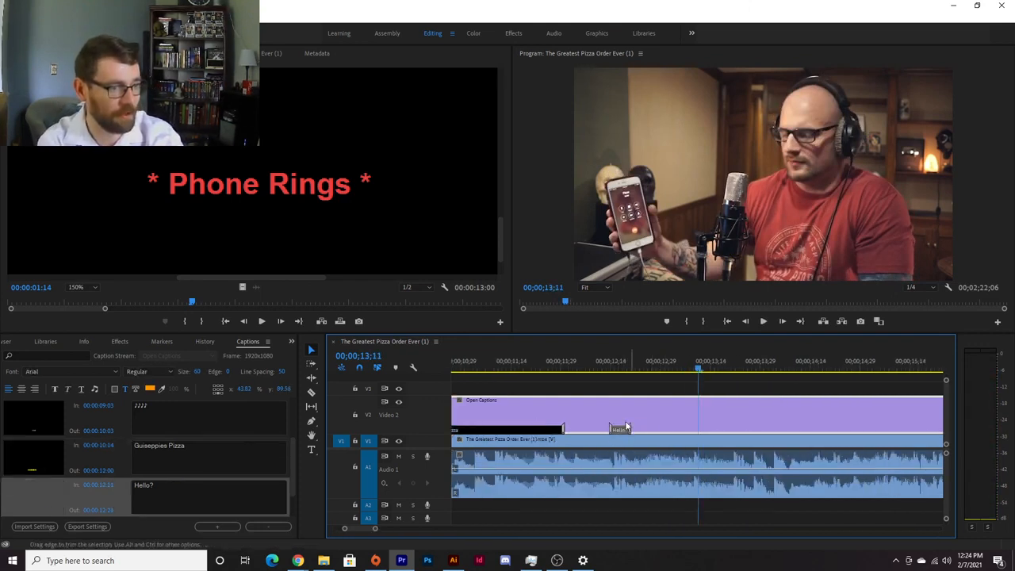
{"action": "left_click", "coordinate": [577, 367]}
{"action": "key", "text": "space"}
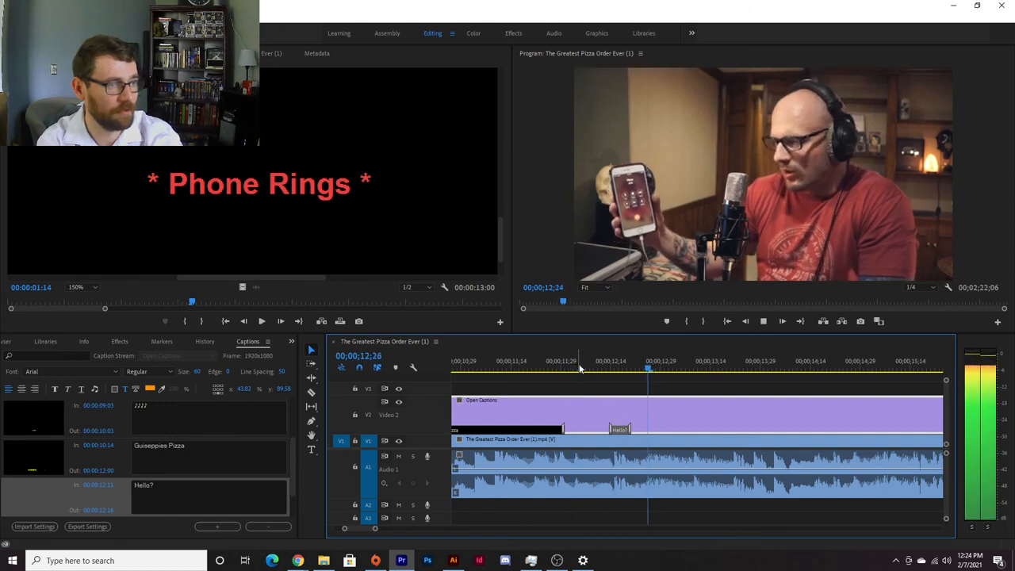
Step: Retime the "Hello?" caption to run from about 00:00:12:12 to 00:00:12:23 and play it back
{"action": "key", "text": "space"}
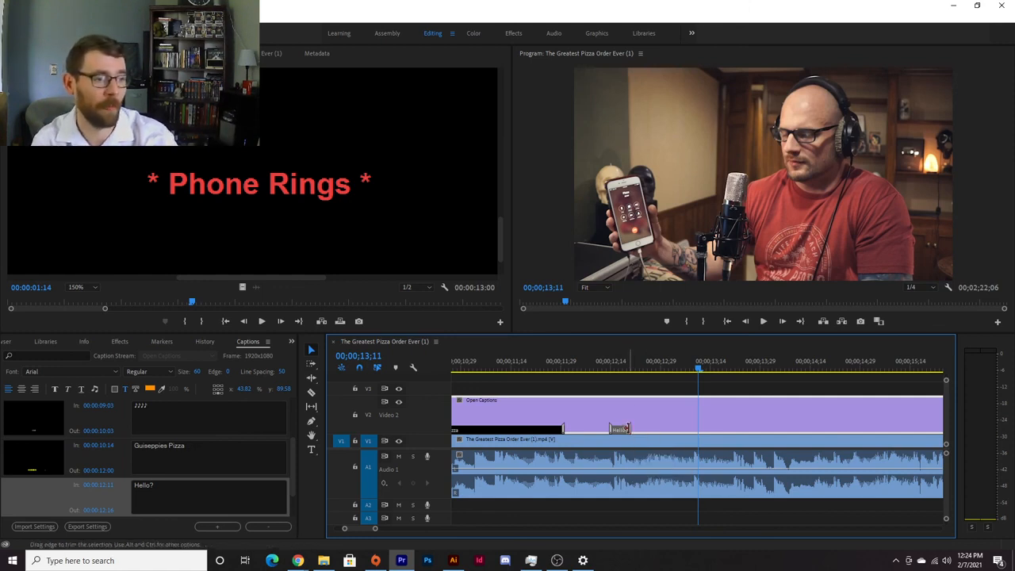
{"action": "left_click_drag", "start_coordinate": [629, 429], "coordinate": [646, 430]}
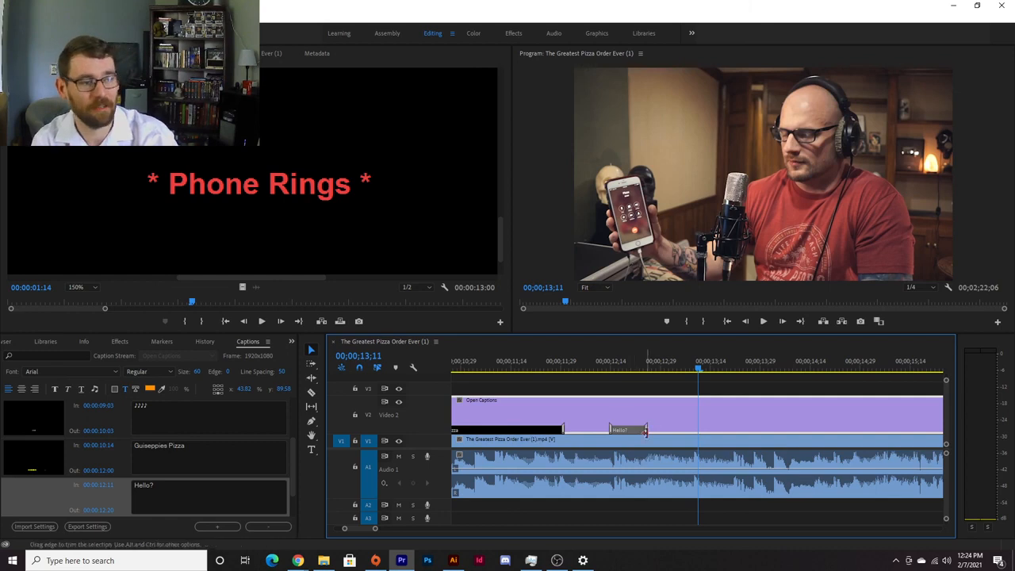
{"action": "left_click_drag", "start_coordinate": [644, 431], "coordinate": [658, 429]}
{"action": "key", "text": "space"}
{"action": "key", "text": "space"}
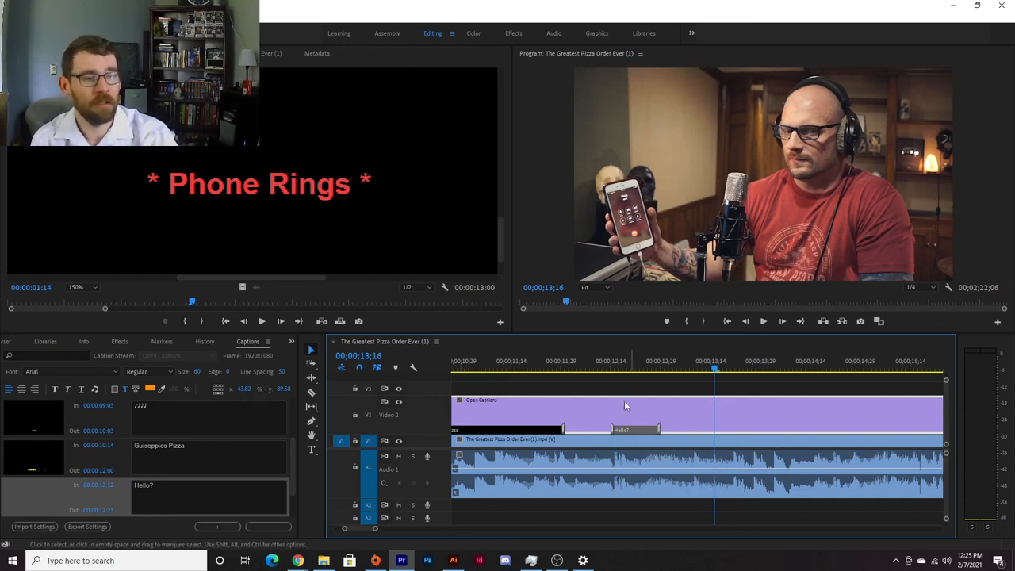
Step: Scrub through the sequence to about 00;00;28;22 and back over the "Guiseppies Pizza" and "Hello?" captions to review them
{"action": "key", "text": "minus"}
{"action": "key", "text": "minus"}
{"action": "key", "text": "minus"}
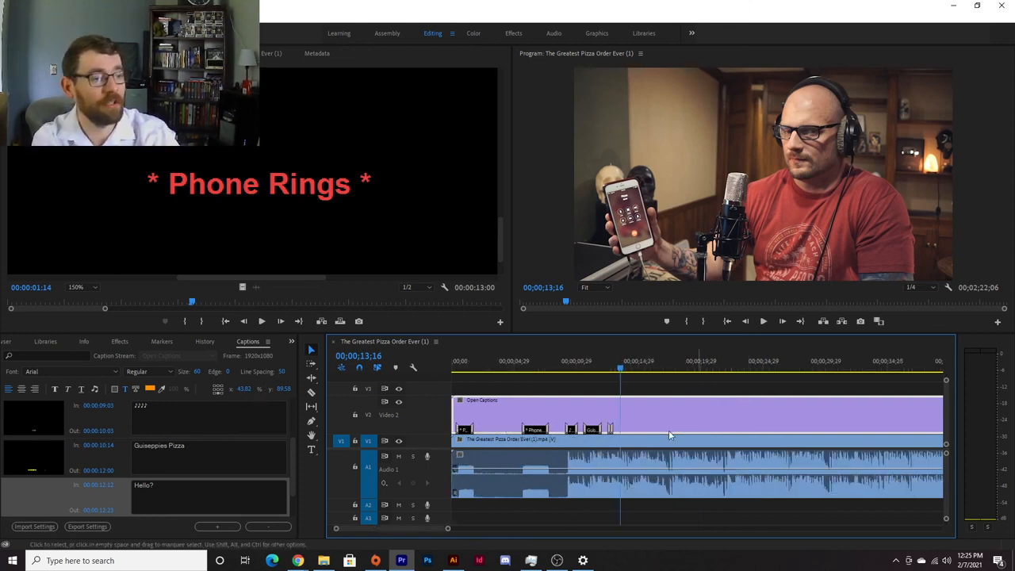
{"action": "left_click_drag", "start_coordinate": [622, 368], "coordinate": [748, 370]}
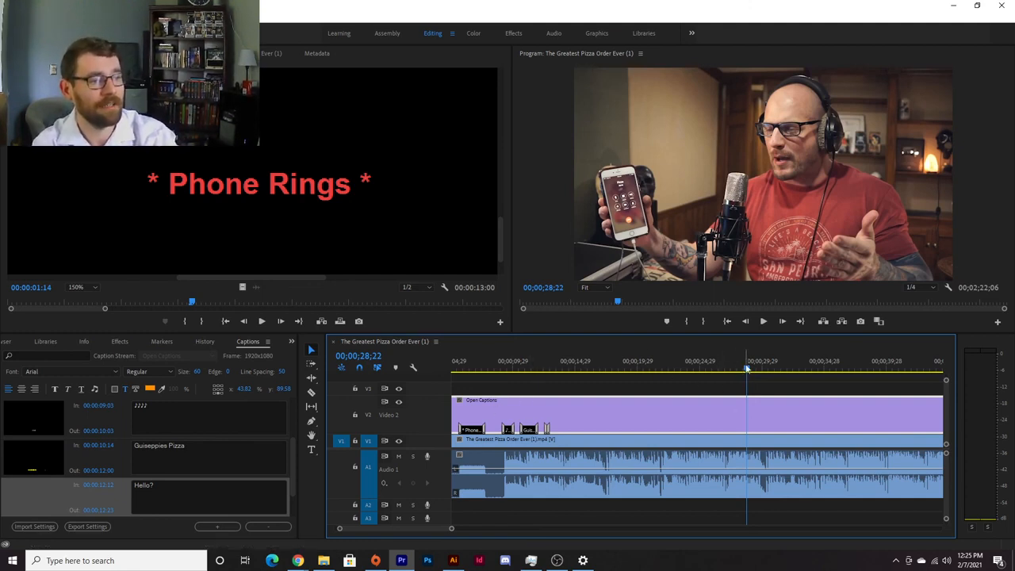
{"action": "left_click_drag", "start_coordinate": [746, 369], "coordinate": [530, 375]}
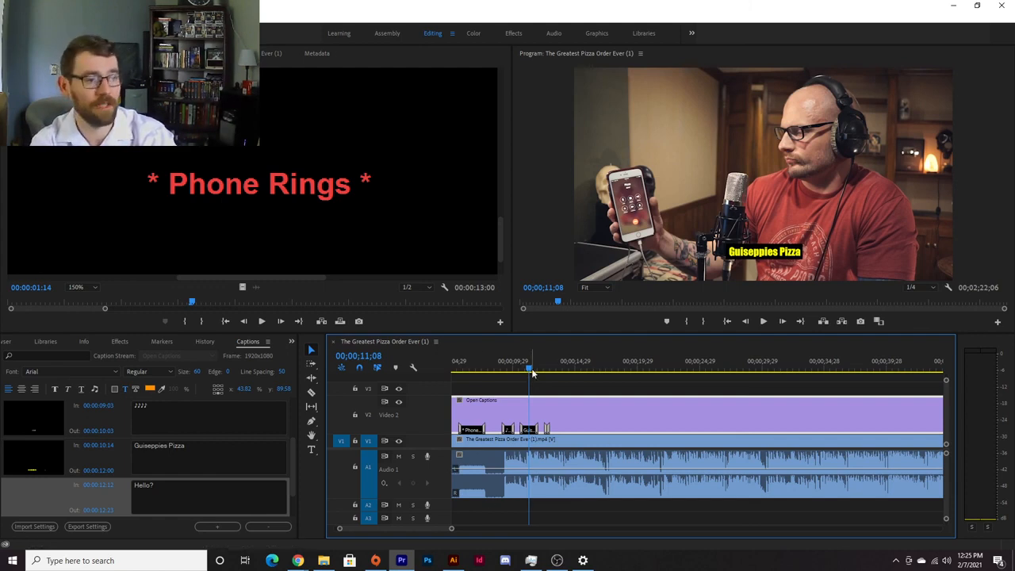
{"action": "left_click_drag", "start_coordinate": [529, 370], "coordinate": [550, 374]}
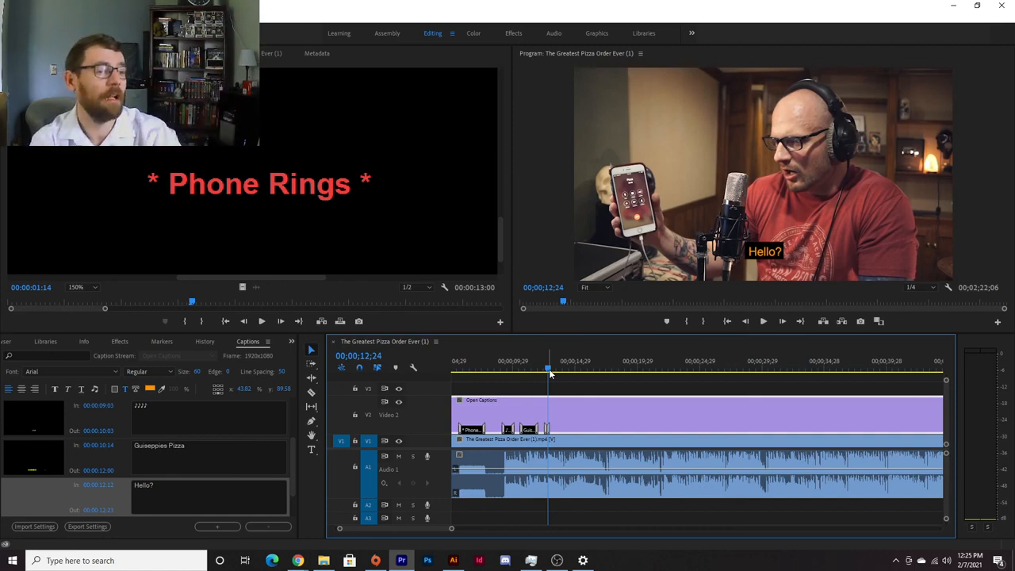
Step: Open the sequence's media export settings, look at the source range options, and close them without exporting
{"action": "left_click", "coordinate": [619, 376]}
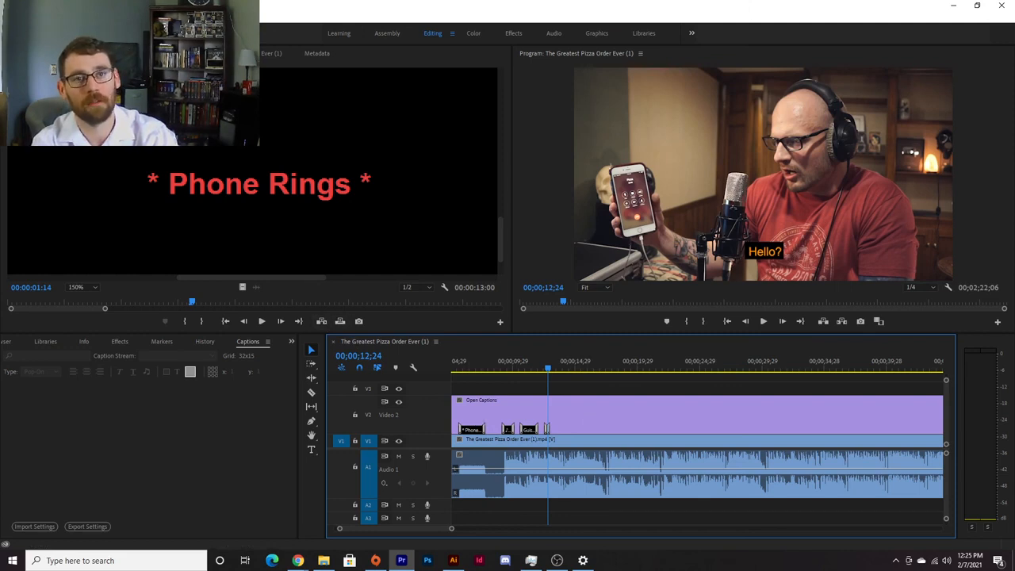
{"action": "left_click", "coordinate": [12, 19]}
{"action": "mouse_move", "coordinate": [57, 348]}
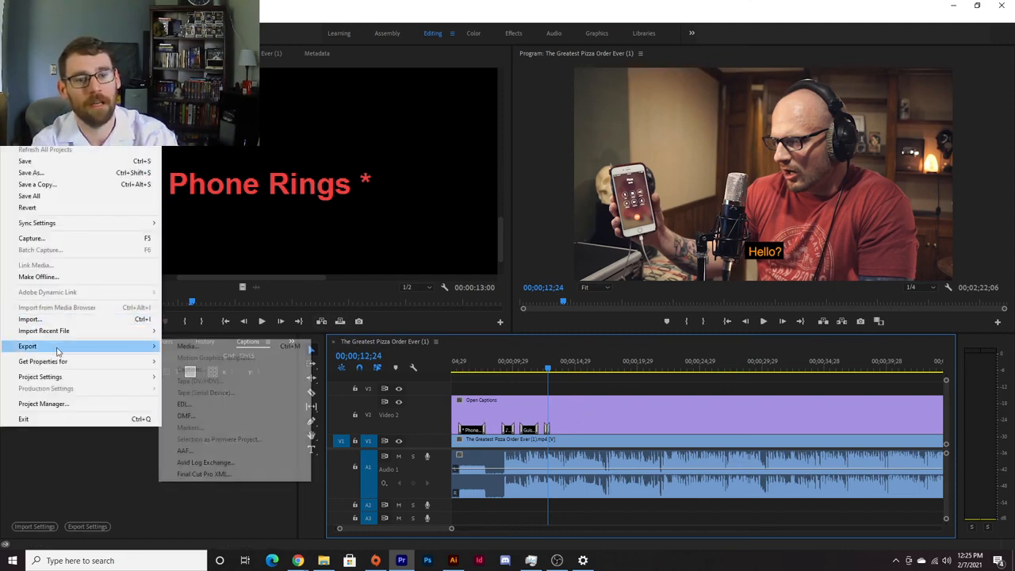
{"action": "left_click", "coordinate": [188, 346]}
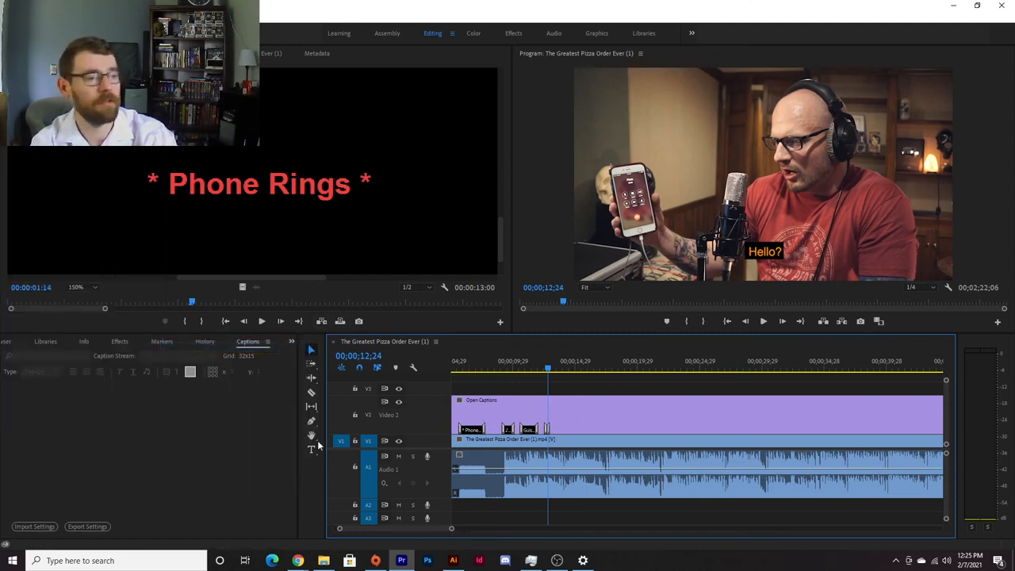
{"action": "left_click", "coordinate": [232, 466]}
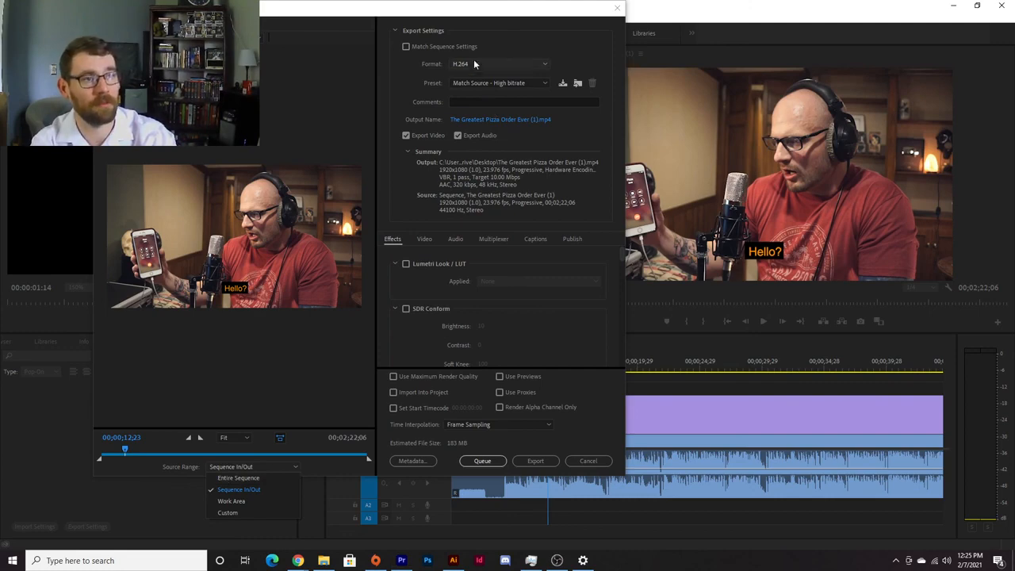
{"action": "left_click", "coordinate": [617, 8]}
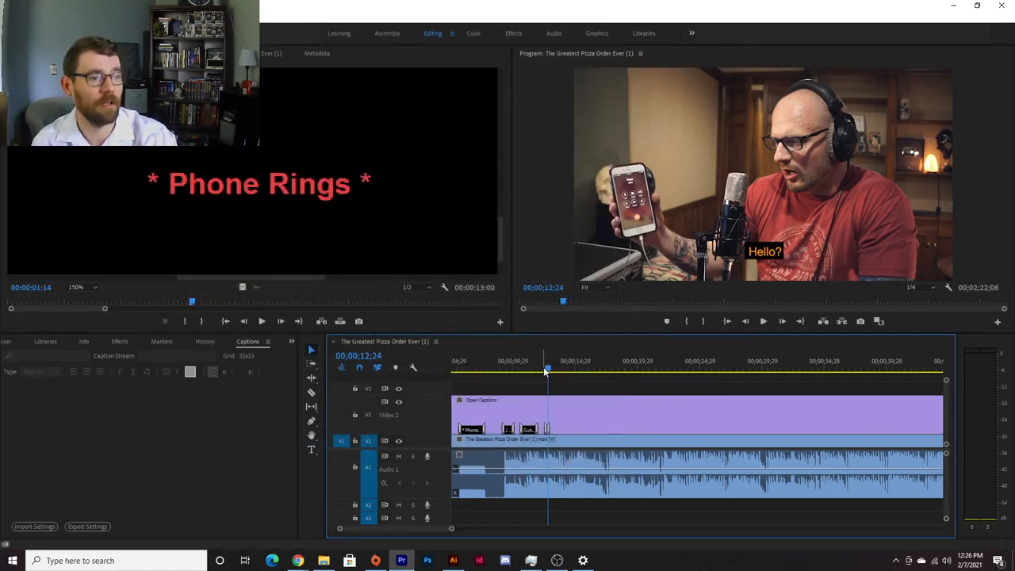
Step: Return to the "Guiseppies Pizza" caption at about 00;00;11;02 and show the project's list of media items
{"action": "left_click_drag", "start_coordinate": [547, 370], "coordinate": [525, 375]}
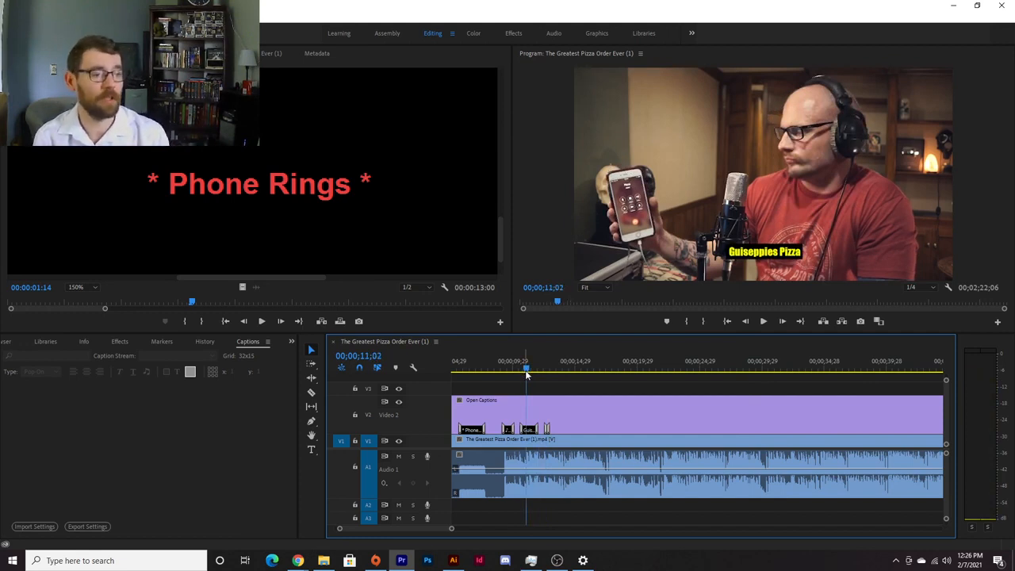
{"action": "left_click", "coordinate": [91, 371]}
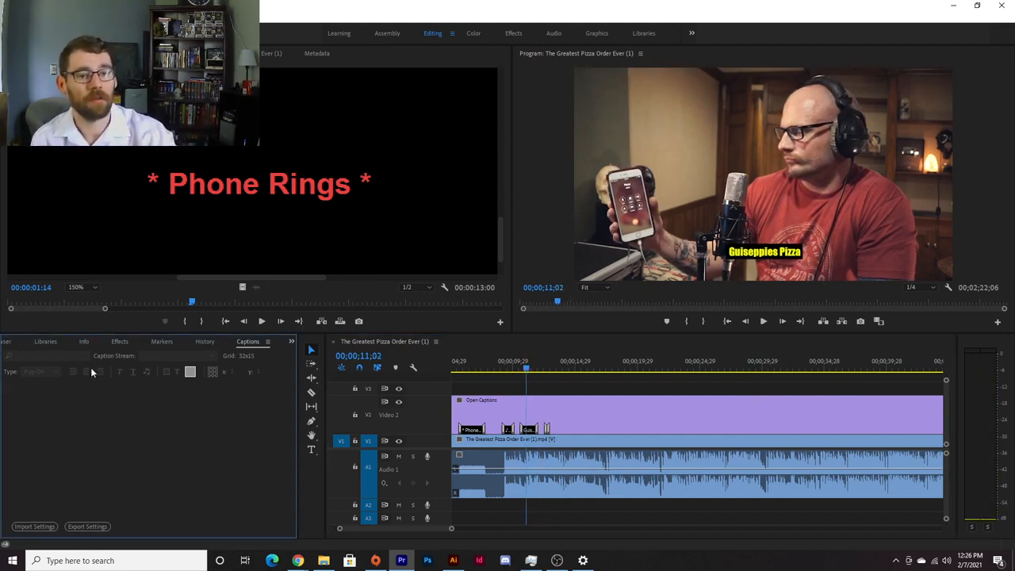
{"action": "left_click", "coordinate": [291, 341]}
{"action": "left_click", "coordinate": [313, 353]}
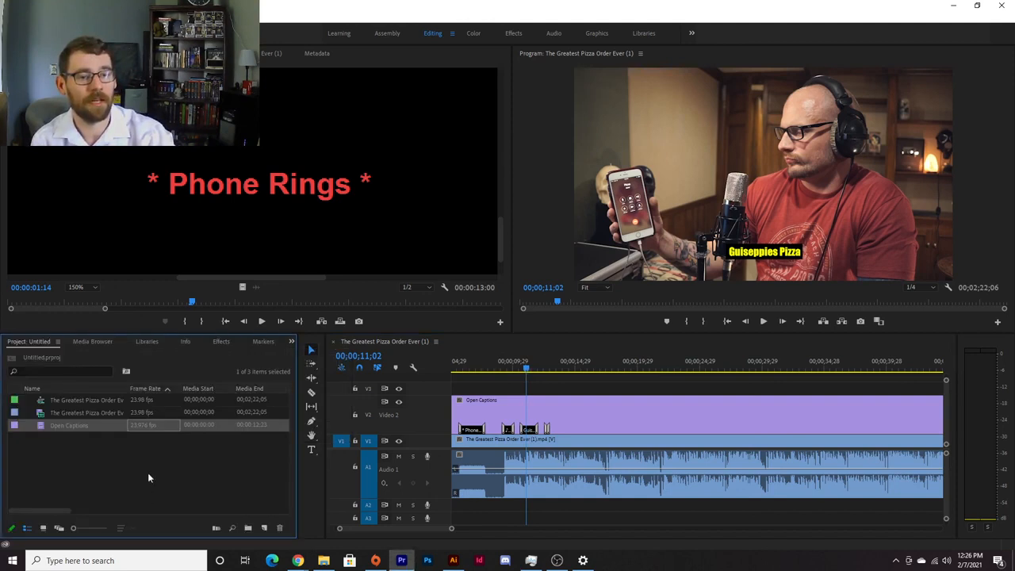